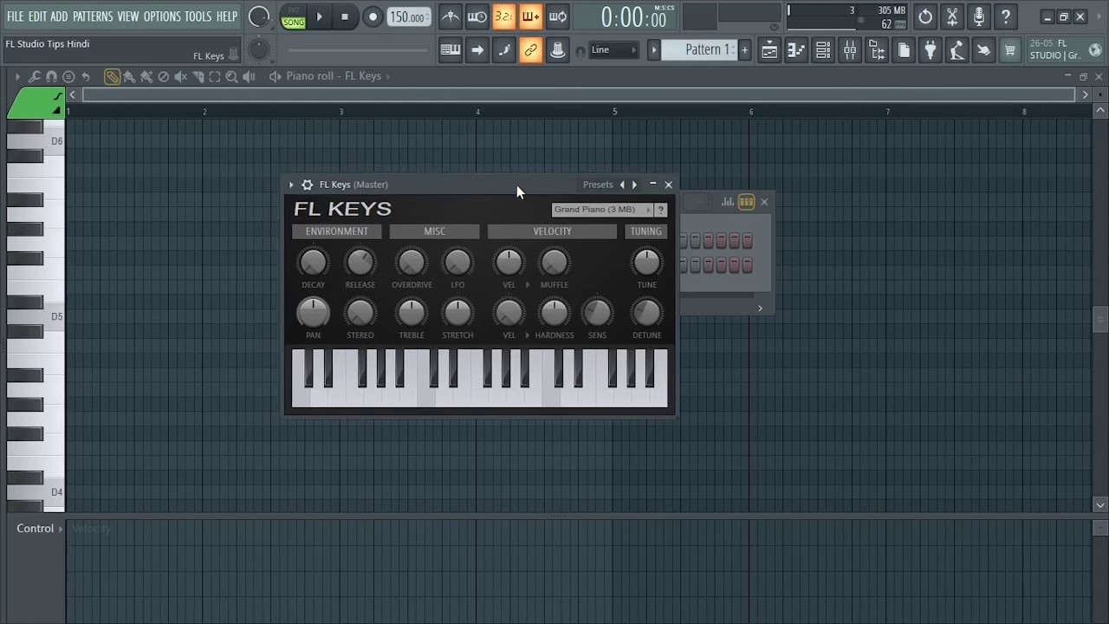
Load the Dark Piano preset in FL Keys and close the plugin window.
{"action": "left_click", "coordinate": [636, 186]}
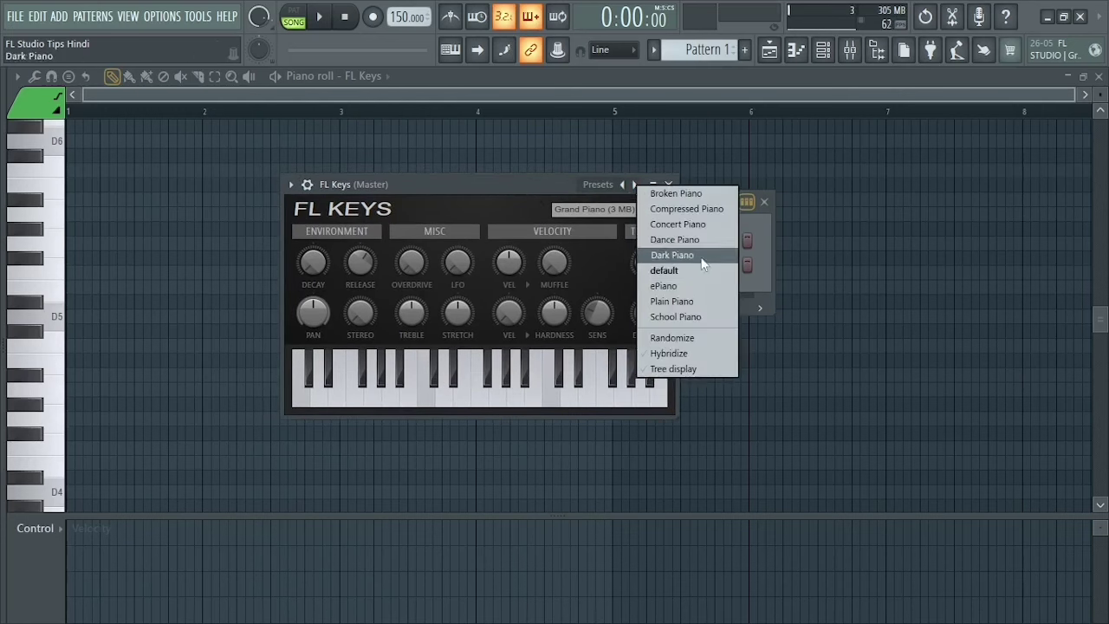
{"action": "left_click", "coordinate": [672, 255]}
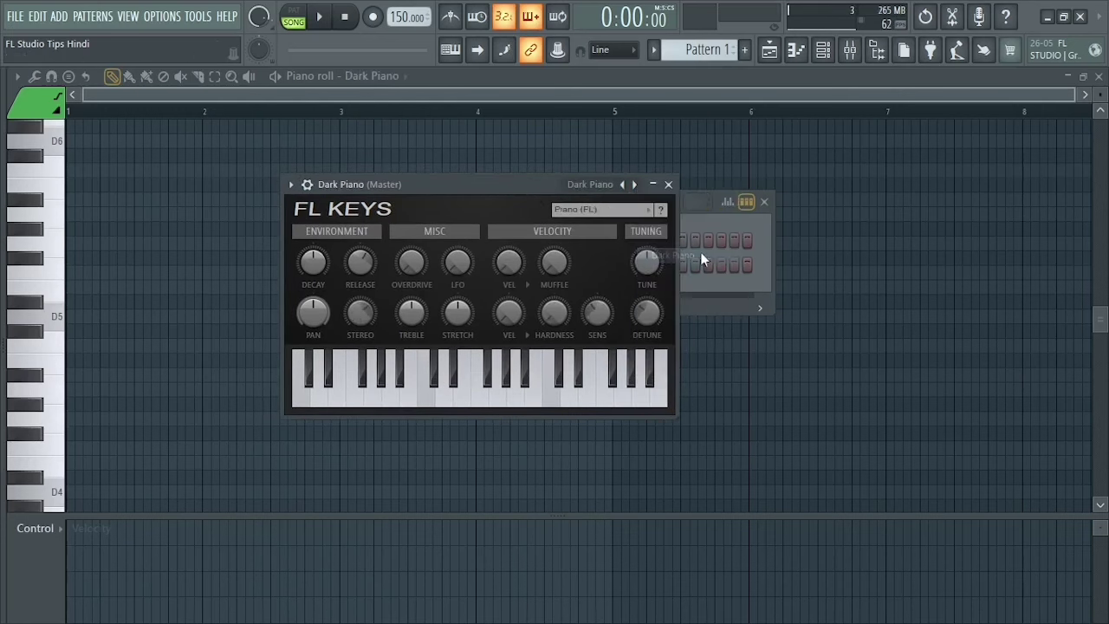
{"action": "left_click", "coordinate": [669, 185]}
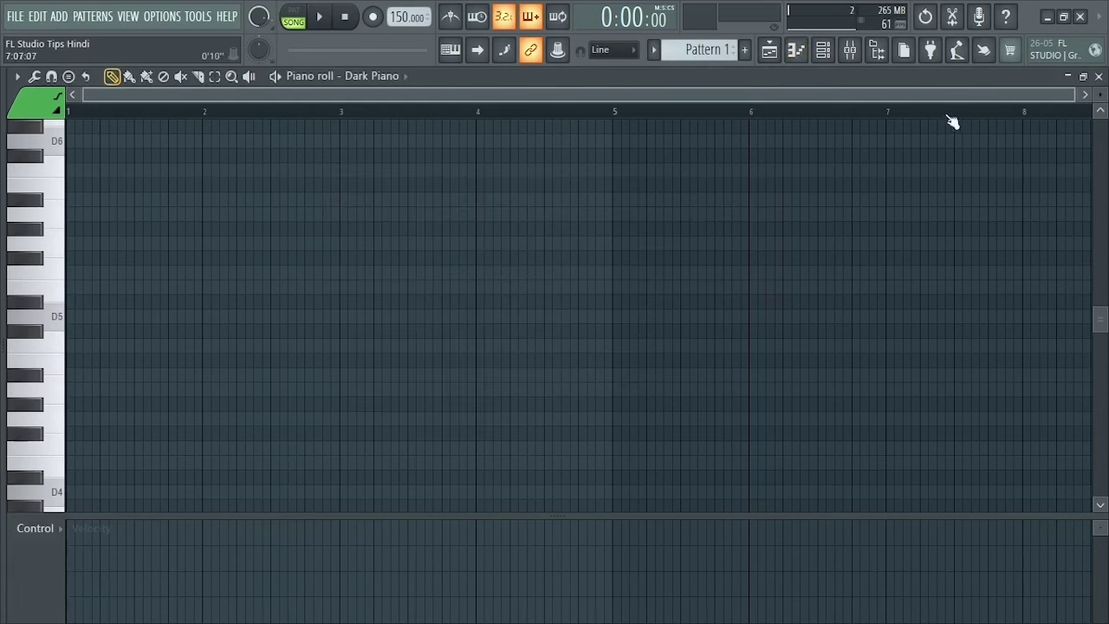
Set the project tempo to 140 BPM.
{"action": "left_click_drag", "start_coordinate": [1072, 96], "coordinate": [417, 95]}
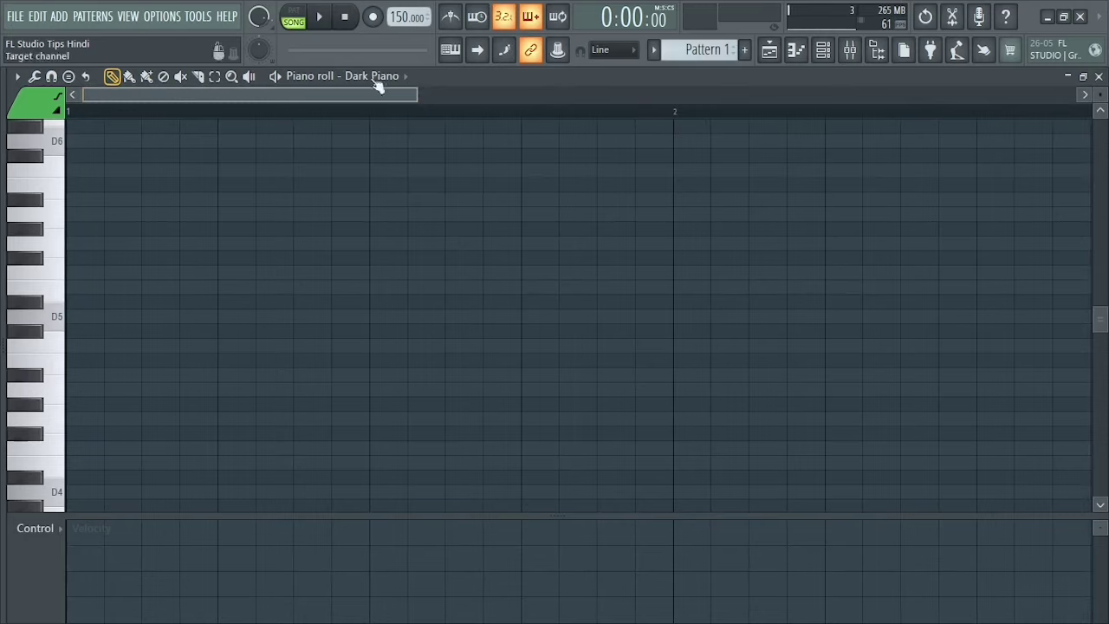
{"action": "right_click", "coordinate": [401, 16]}
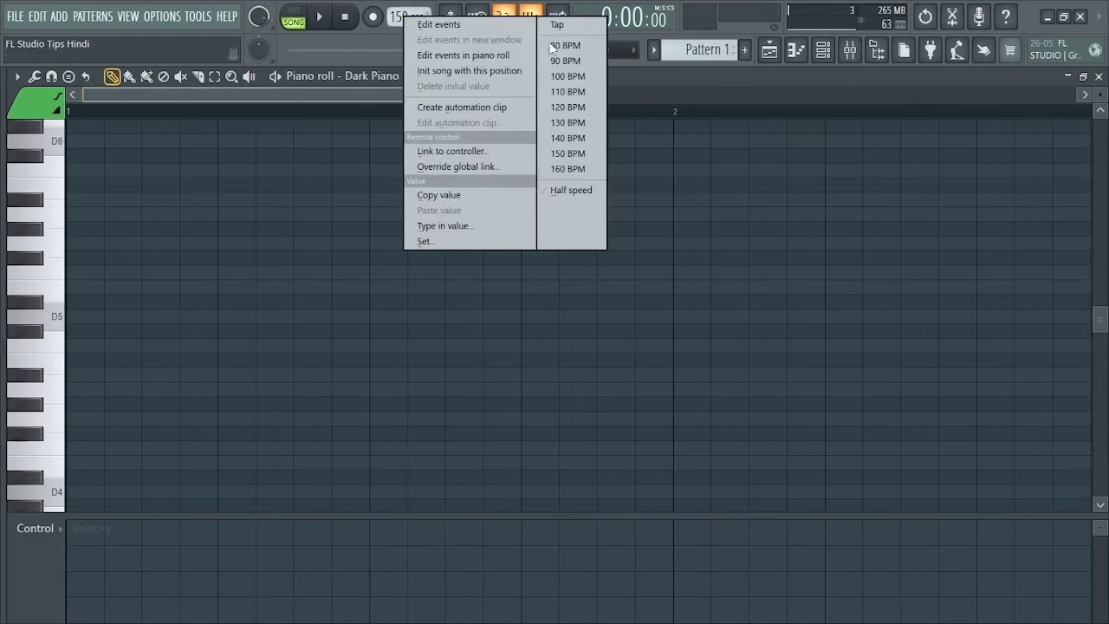
{"action": "left_click", "coordinate": [568, 139]}
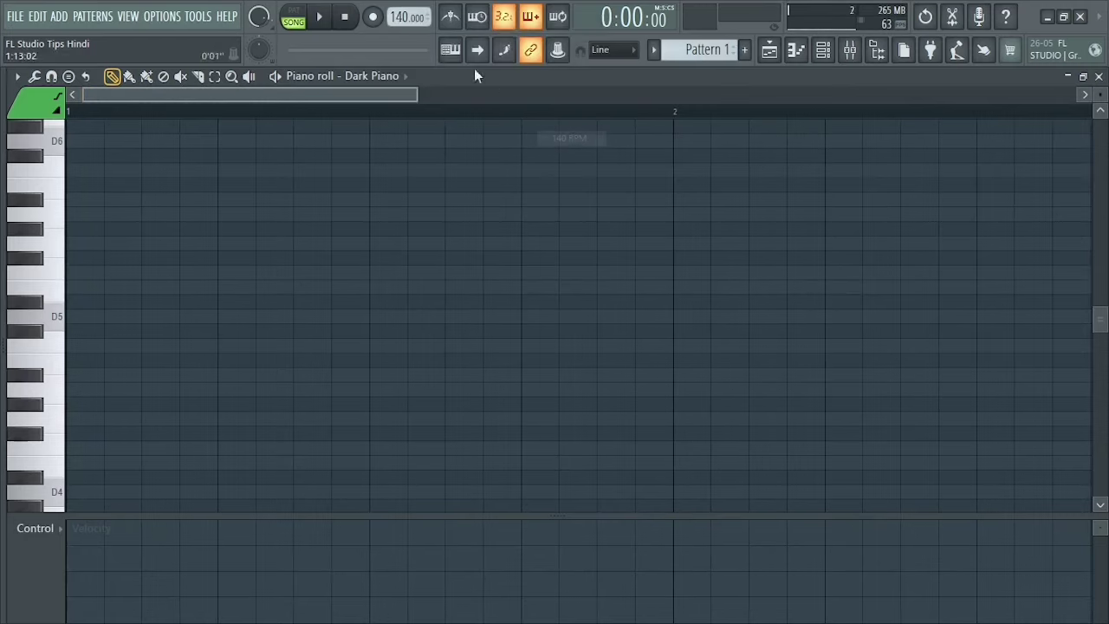
{"action": "right_click", "coordinate": [401, 16]}
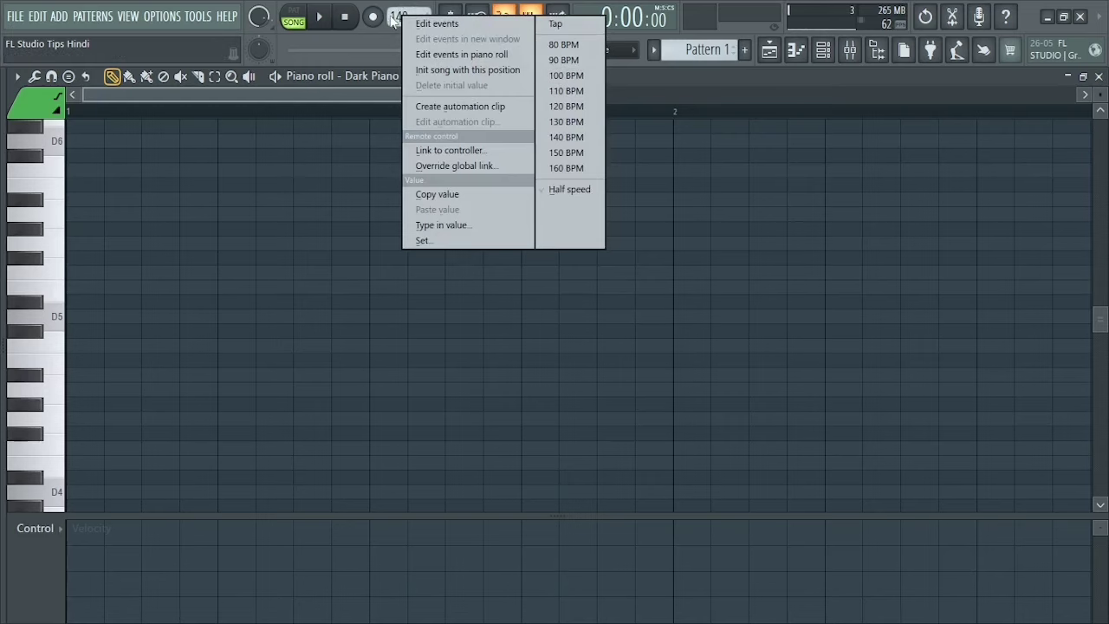
{"action": "left_click", "coordinate": [393, 21]}
Set the piano roll's scale highlighting to F Minor Natural (Aeolian).
{"action": "left_click_drag", "start_coordinate": [419, 96], "coordinate": [884, 94]}
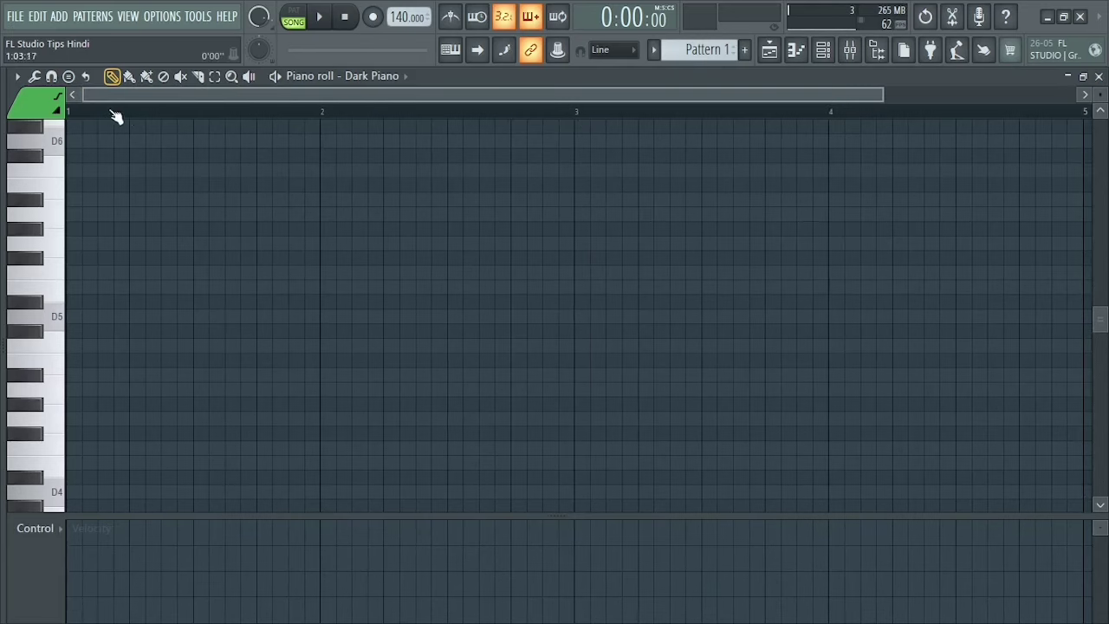
{"action": "left_click", "coordinate": [19, 77]}
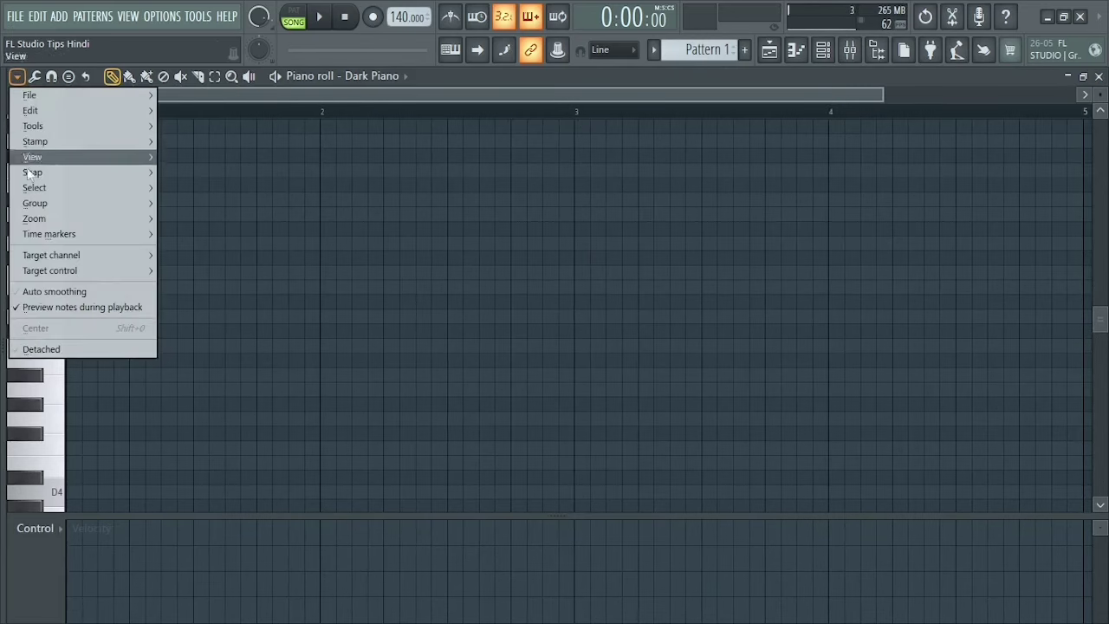
{"action": "mouse_move", "coordinate": [138, 165]}
{"action": "mouse_move", "coordinate": [222, 423]}
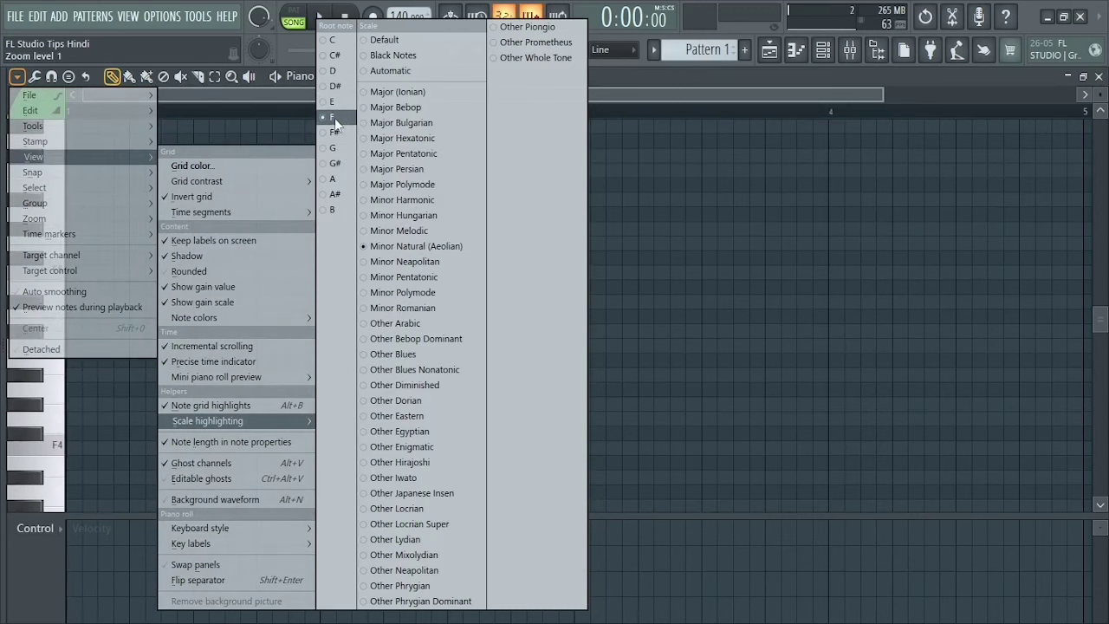
{"action": "left_click", "coordinate": [402, 245]}
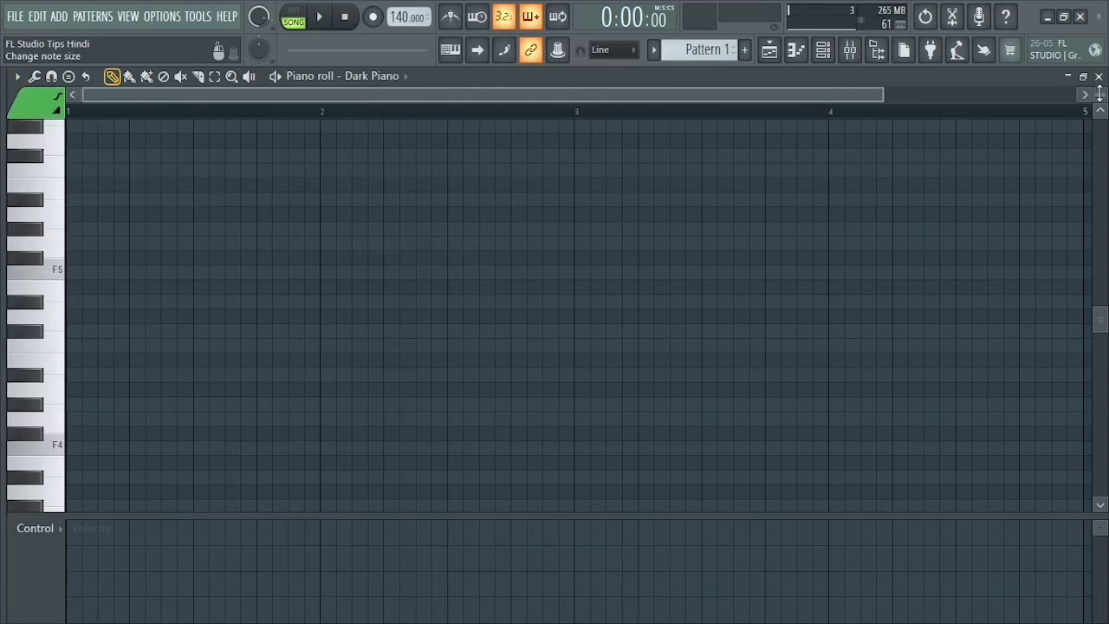
Draw an F5 note at the start of bar 1 and lengthen it to one full bar.
{"action": "left_click_drag", "start_coordinate": [1100, 95], "coordinate": [1100, 90]}
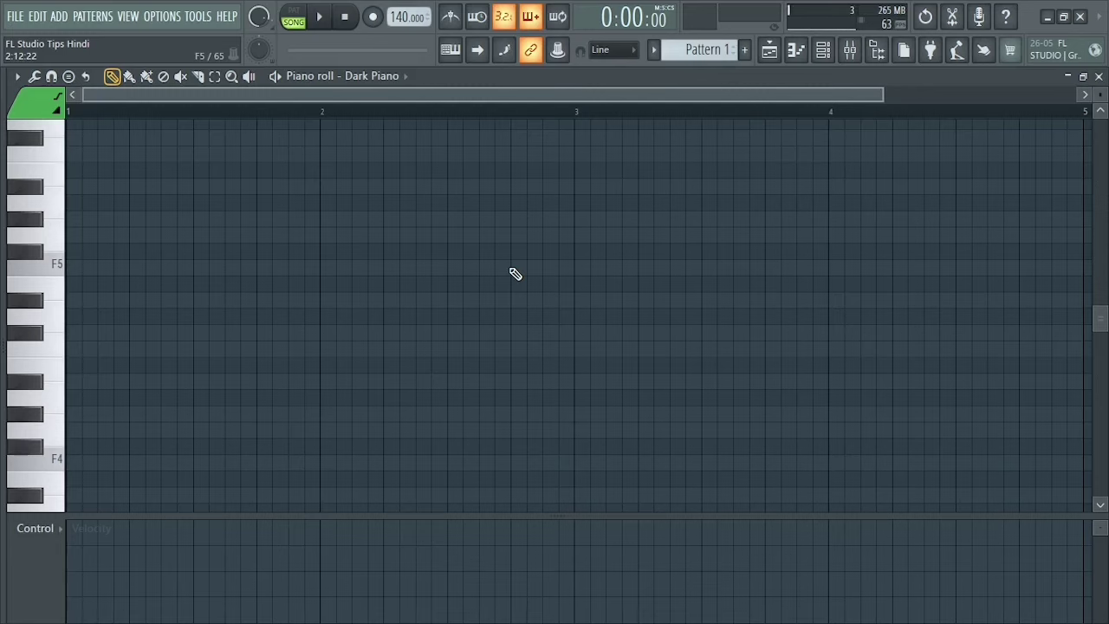
{"action": "scroll", "coordinate": [140, 362], "scroll_direction": "down", "scroll_amount": 4}
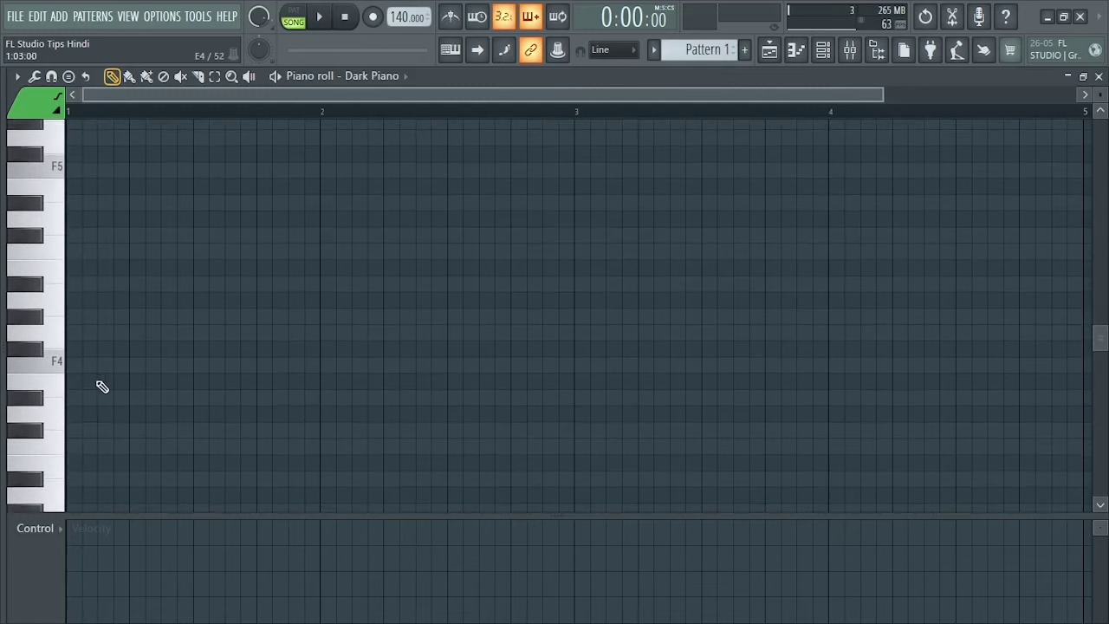
{"action": "scroll", "coordinate": [77, 373], "scroll_direction": "up", "scroll_amount": 6}
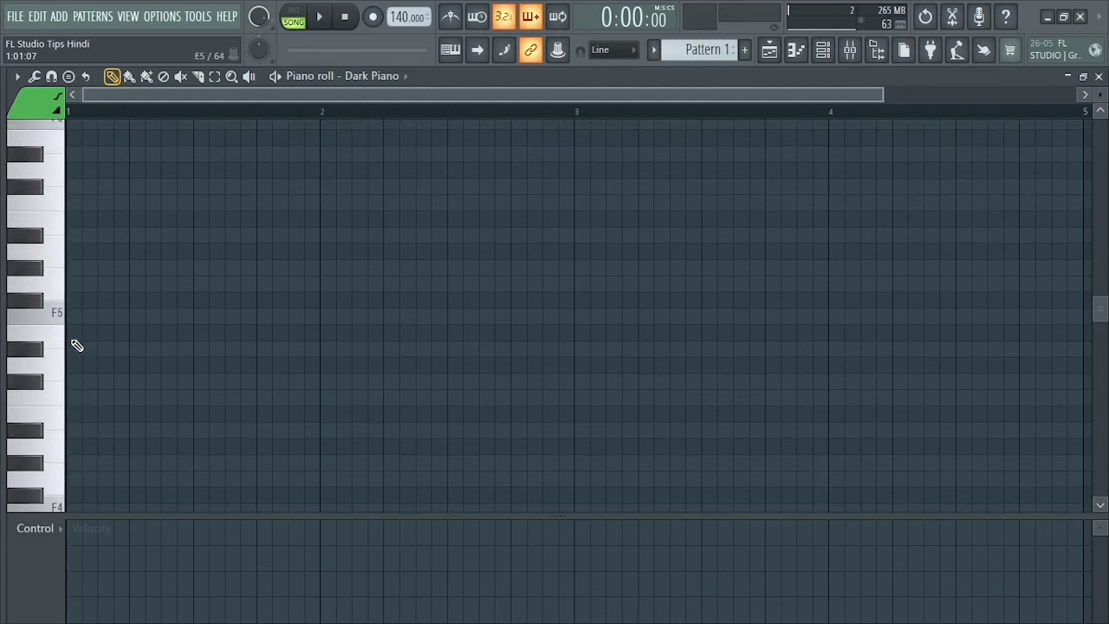
{"action": "left_click", "coordinate": [75, 322]}
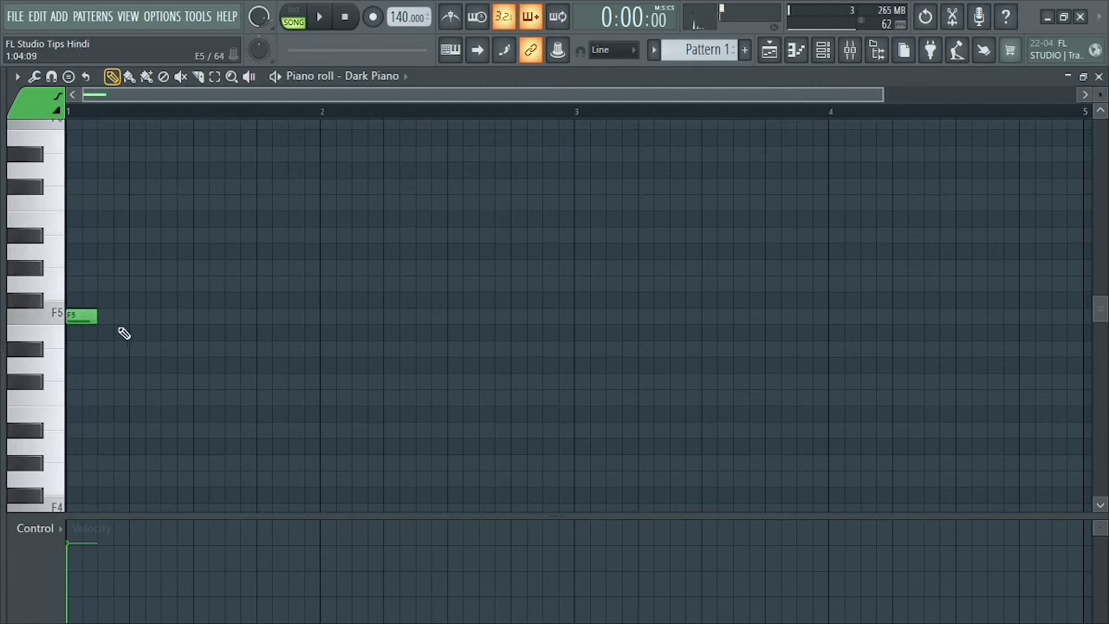
{"action": "left_click_drag", "start_coordinate": [93, 319], "coordinate": [314, 326]}
{"action": "left_click", "coordinate": [75, 267]}
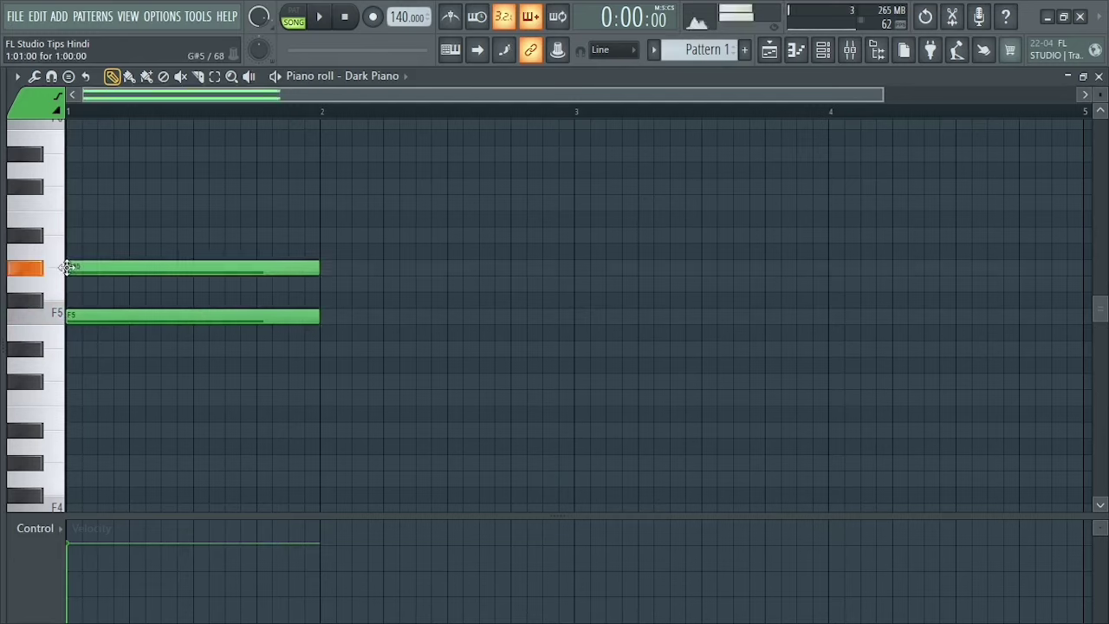
{"action": "left_click", "coordinate": [77, 203]}
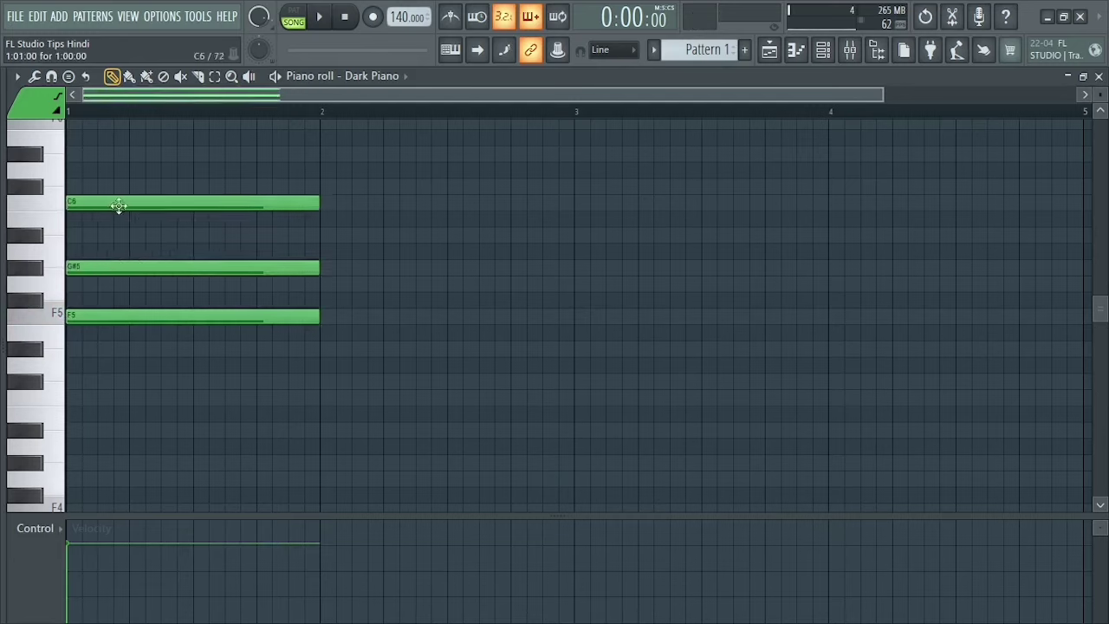
{"action": "right_click", "coordinate": [117, 204]}
{"action": "right_click", "coordinate": [112, 268]}
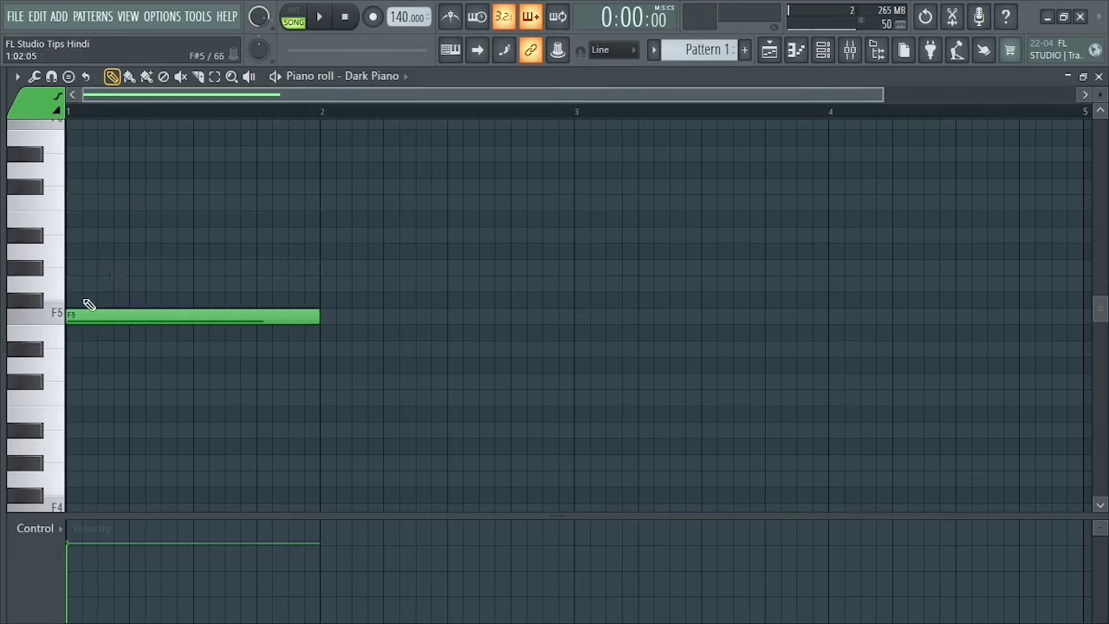
Add one-bar G#5 and C6 notes above the F5 note and play the chord in pattern mode.
{"action": "left_click", "coordinate": [71, 267]}
{"action": "left_click", "coordinate": [77, 203]}
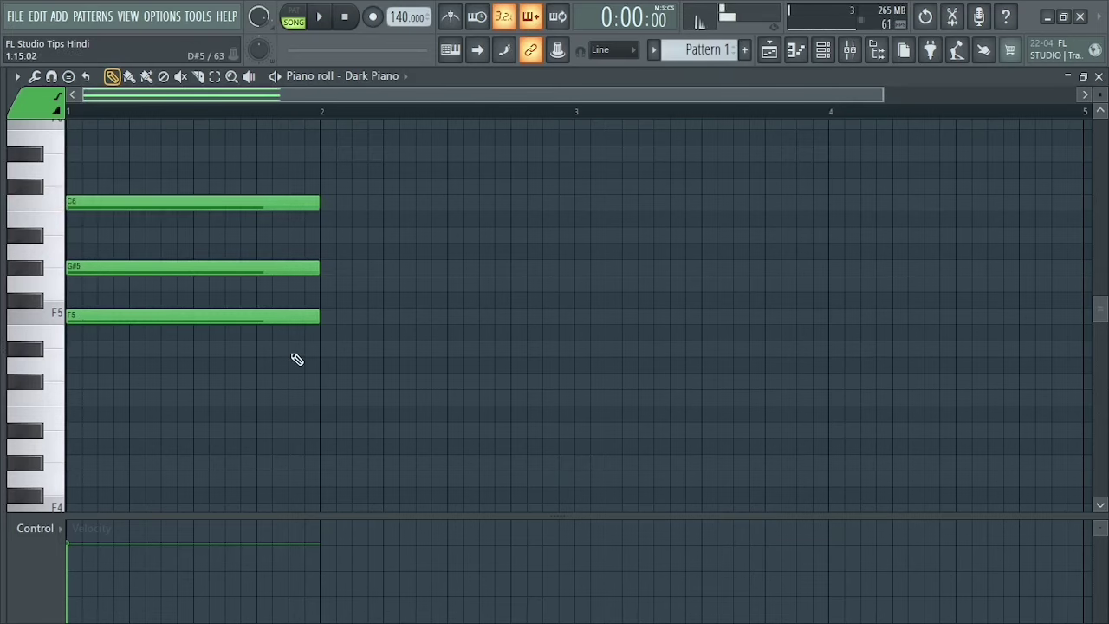
{"action": "key", "text": "space"}
{"action": "key", "text": "l"}
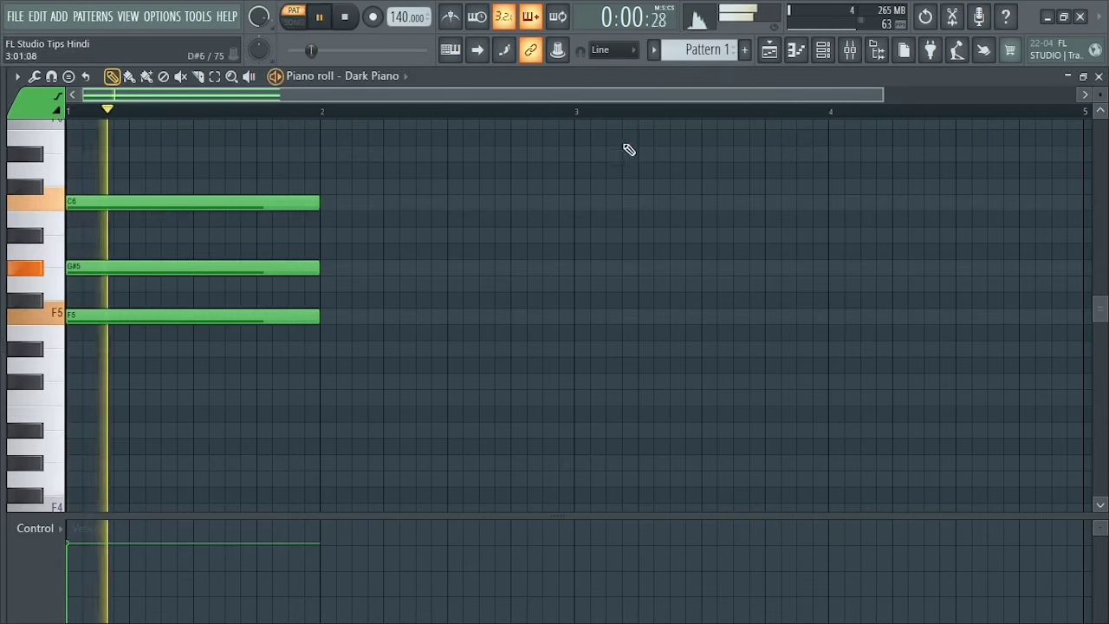
{"action": "scroll", "coordinate": [861, 106], "scroll_direction": "down", "scroll_amount": 1}
{"action": "key", "text": "space"}
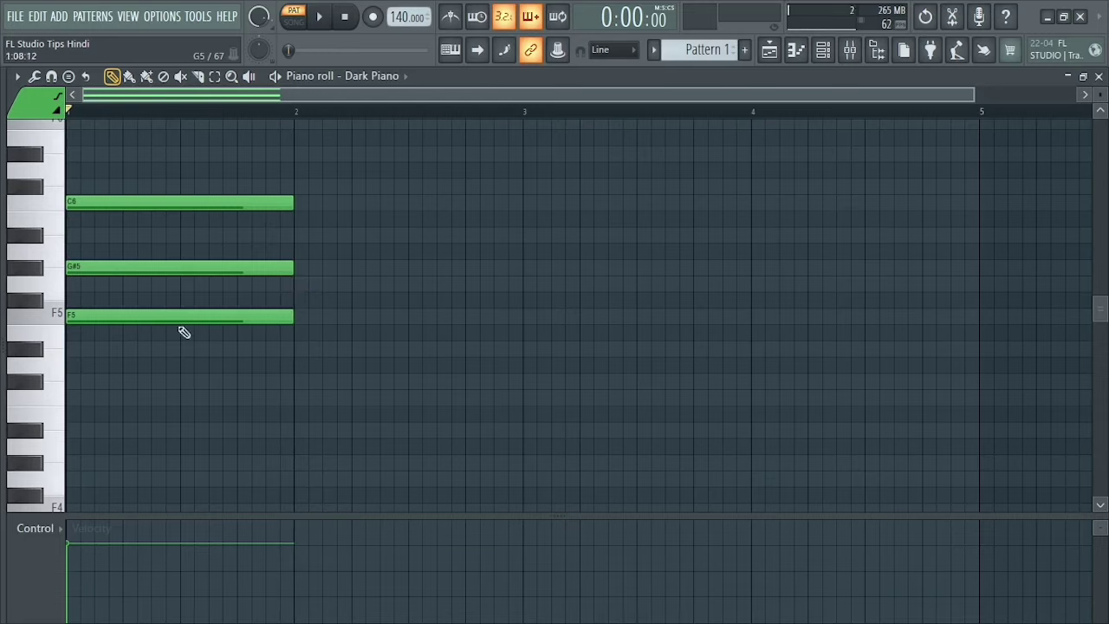
Draw a one-bar chord of G5, A#5 and C#6 in bar 2 and play back both chords.
{"action": "left_click", "coordinate": [299, 283]}
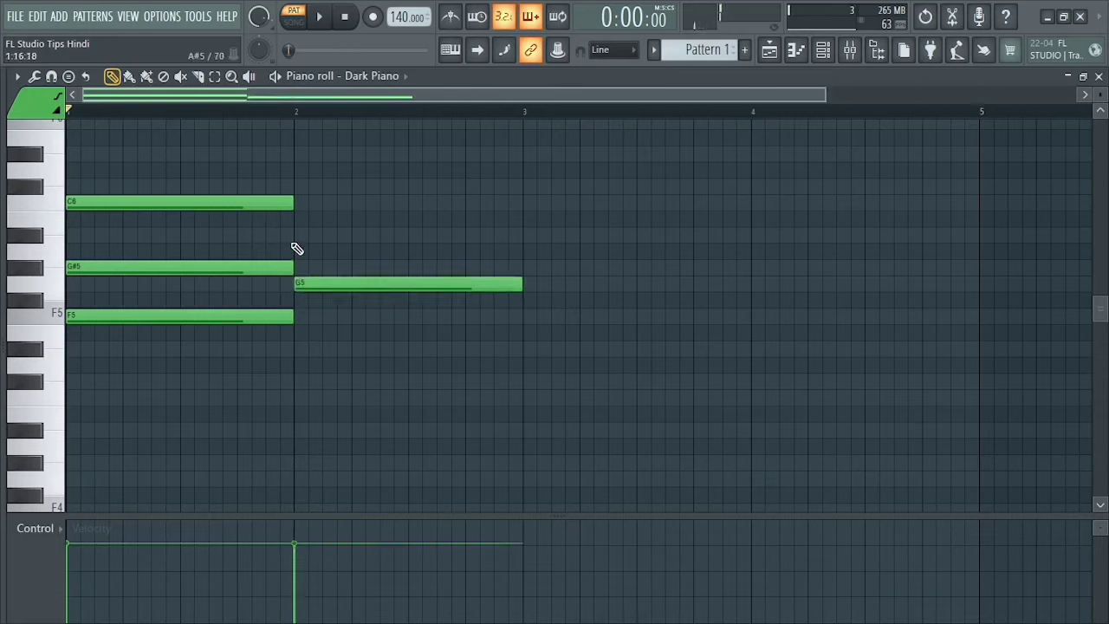
{"action": "left_click", "coordinate": [299, 235]}
{"action": "left_click", "coordinate": [299, 187]}
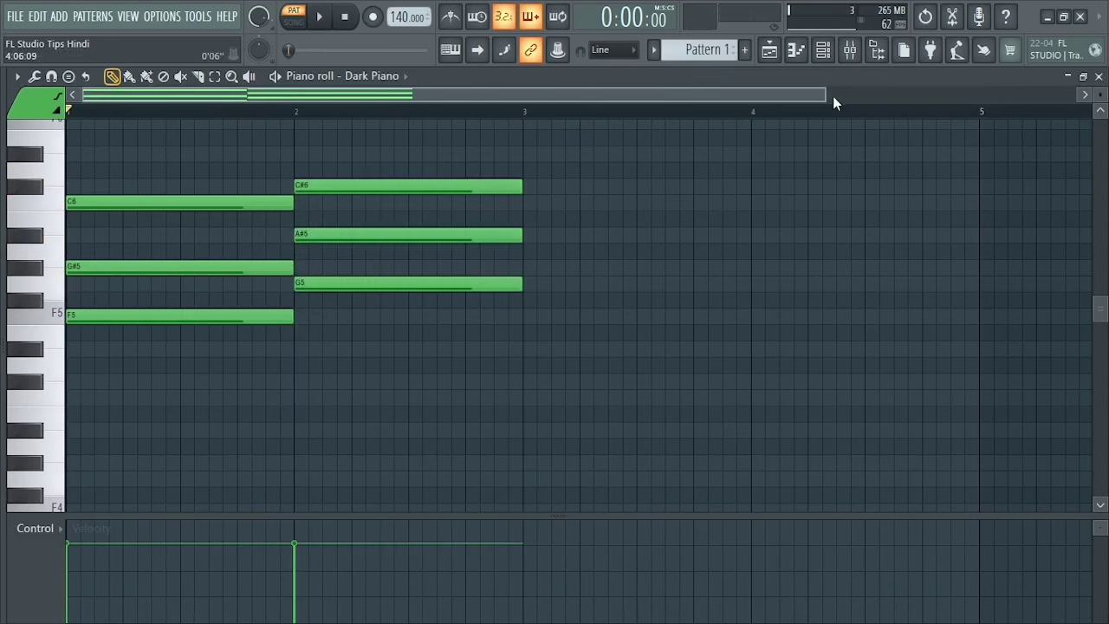
{"action": "left_click_drag", "start_coordinate": [826, 93], "coordinate": [882, 93]}
{"action": "key", "text": "space"}
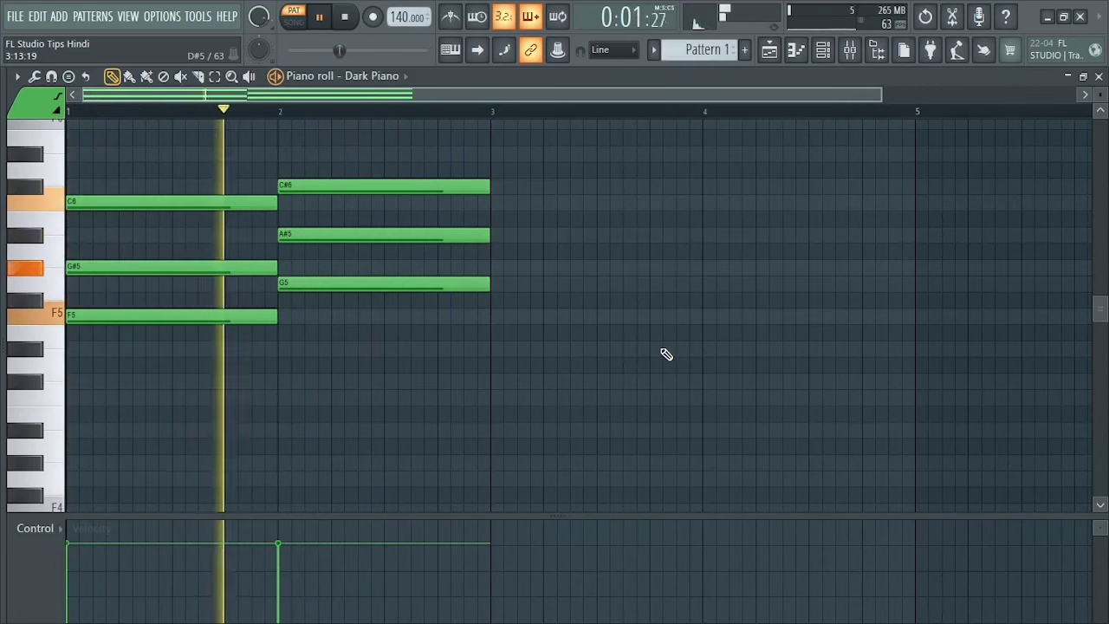
{"action": "key", "text": "space"}
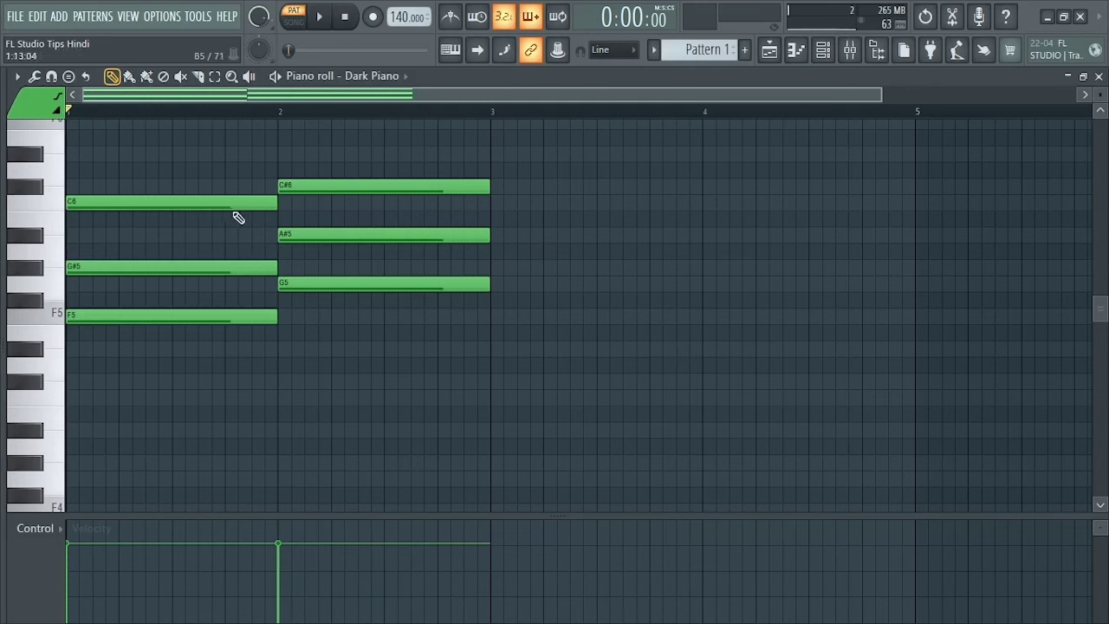
Duplicate both chords from bars 1 and 2 into bars 3 and 4 and play the four-bar progression.
{"action": "scroll", "coordinate": [374, 274], "scroll_direction": "up", "scroll_amount": 1}
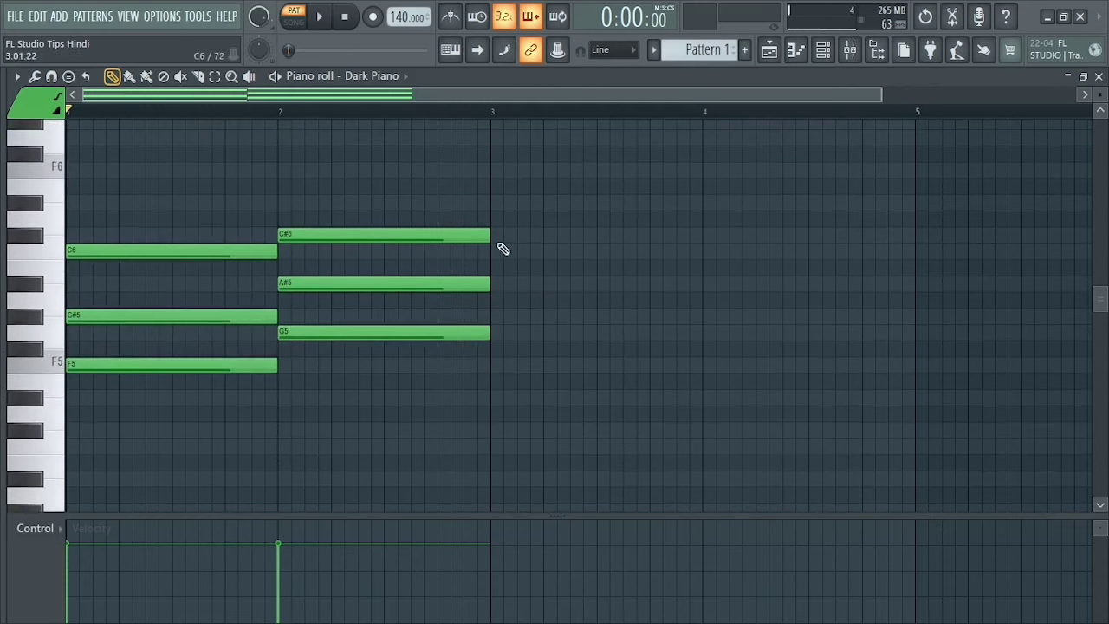
{"action": "left_click_drag", "start_coordinate": [530, 203], "coordinate": [152, 362]}
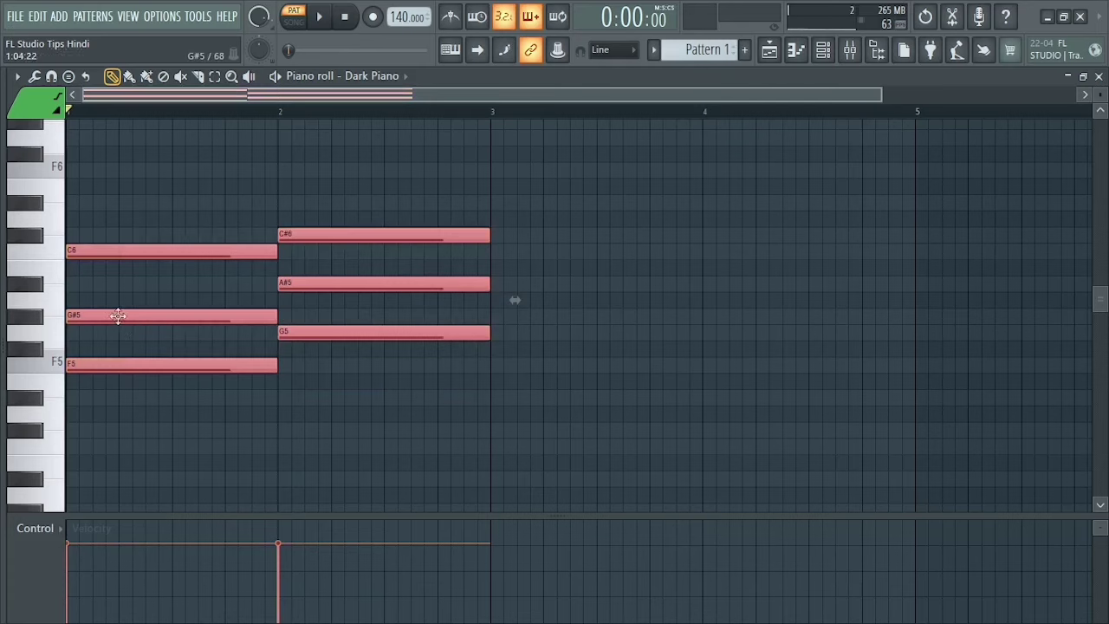
{"action": "key", "text": "ctrl+b"}
{"action": "left_click_drag", "start_coordinate": [539, 323], "coordinate": [545, 324]}
{"action": "key", "text": "space"}
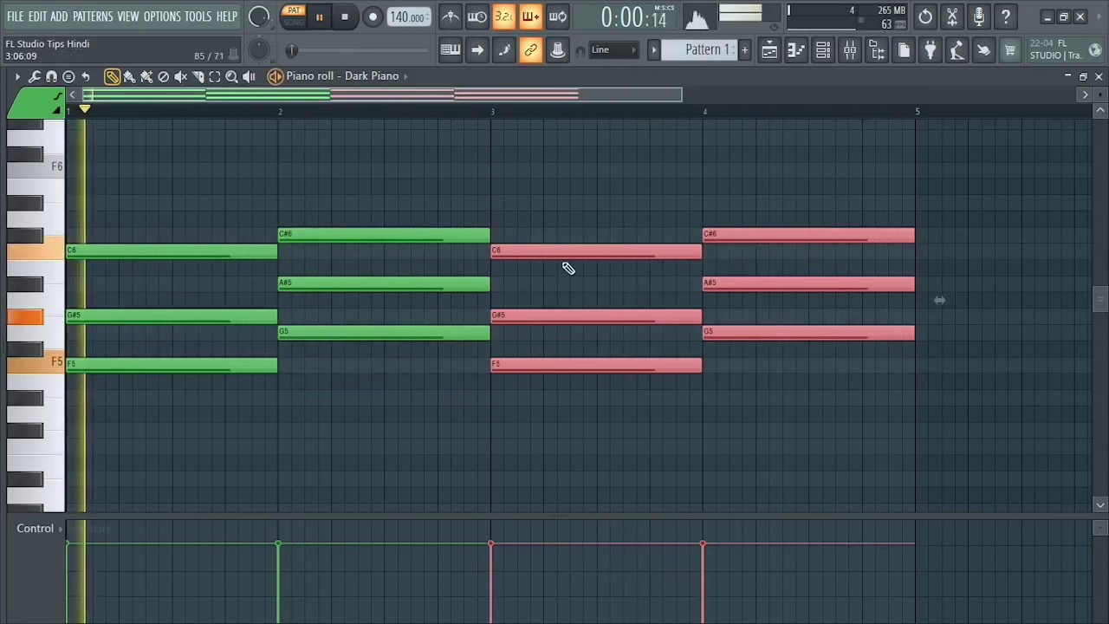
{"action": "left_click_drag", "start_coordinate": [682, 95], "coordinate": [852, 94]}
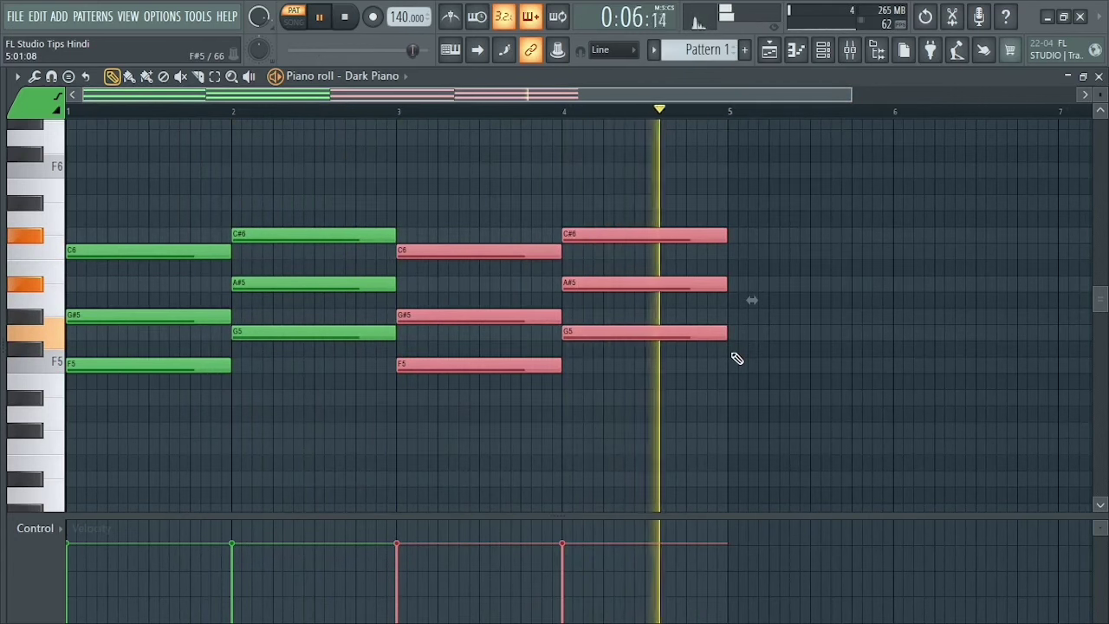
{"action": "key", "text": "space"}
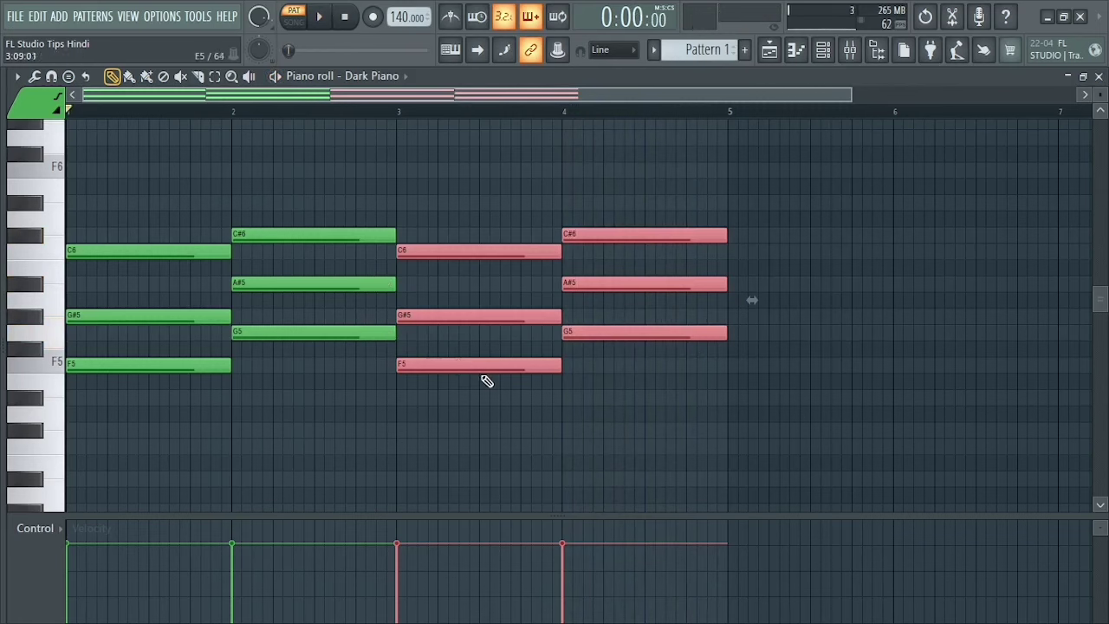
Copy the lowest note of each of the four chords one octave down, to F4 and G4, and play the pattern.
{"action": "left_click_drag", "start_coordinate": [623, 326], "coordinate": [581, 374]}
{"action": "left_click_drag", "start_coordinate": [520, 359], "coordinate": [459, 401]}
{"action": "left_click_drag", "start_coordinate": [316, 310], "coordinate": [295, 373]}
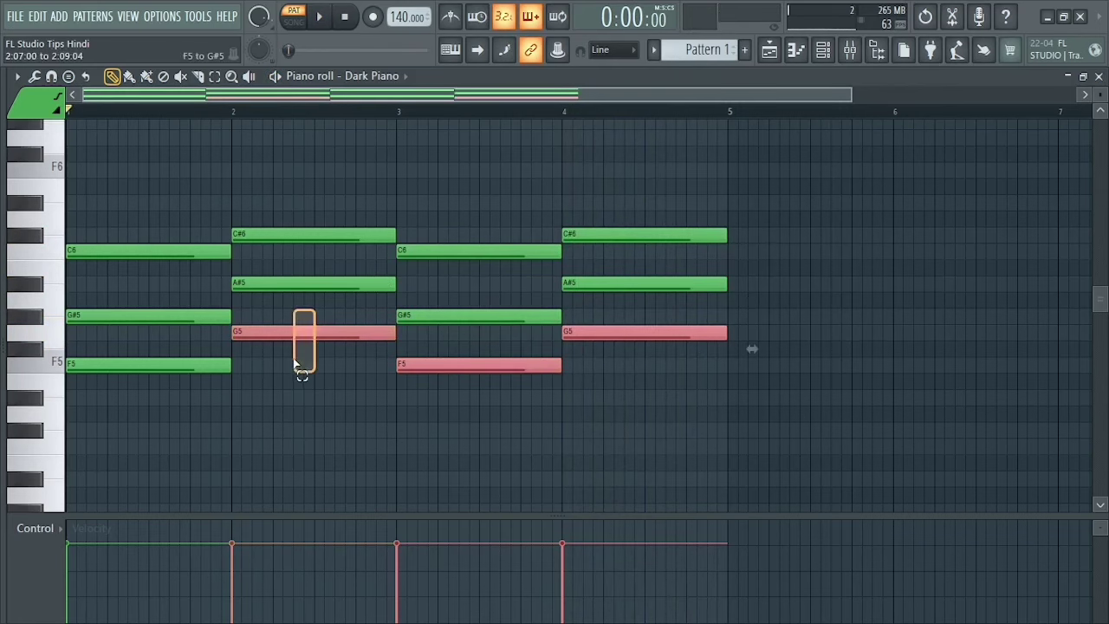
{"action": "left_click_drag", "start_coordinate": [212, 343], "coordinate": [161, 399]}
{"action": "left_click_drag", "start_coordinate": [100, 366], "coordinate": [59, 305]}
{"action": "scroll", "coordinate": [1046, 224], "scroll_direction": "up", "scroll_amount": 3}
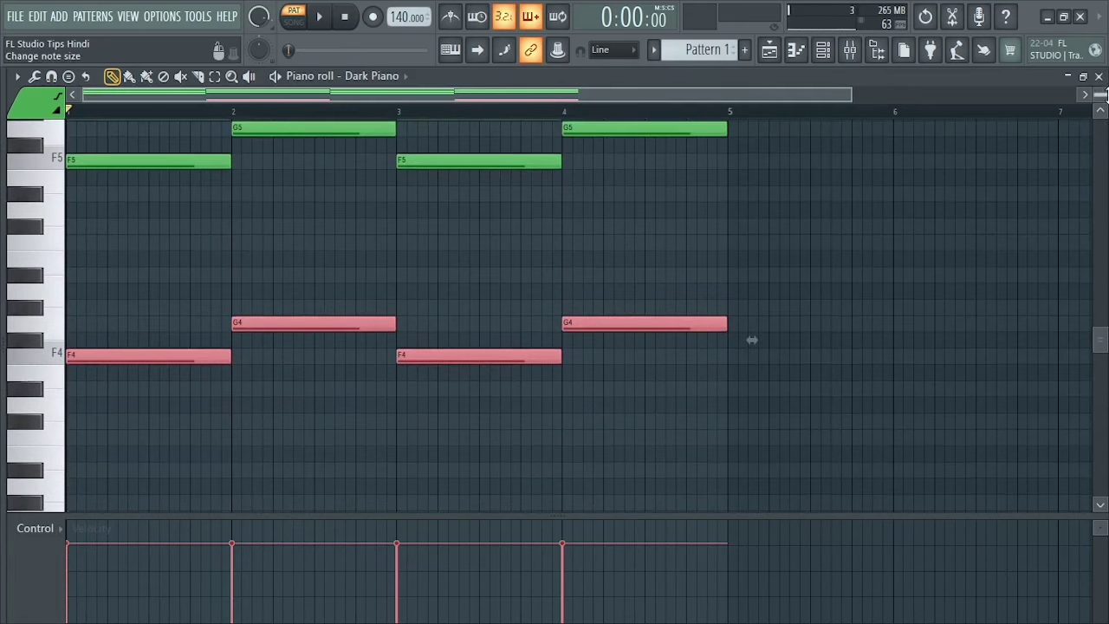
{"action": "scroll", "coordinate": [994, 270], "scroll_direction": "up", "scroll_amount": 3}
{"action": "left_click_drag", "start_coordinate": [1102, 95], "coordinate": [1102, 102]}
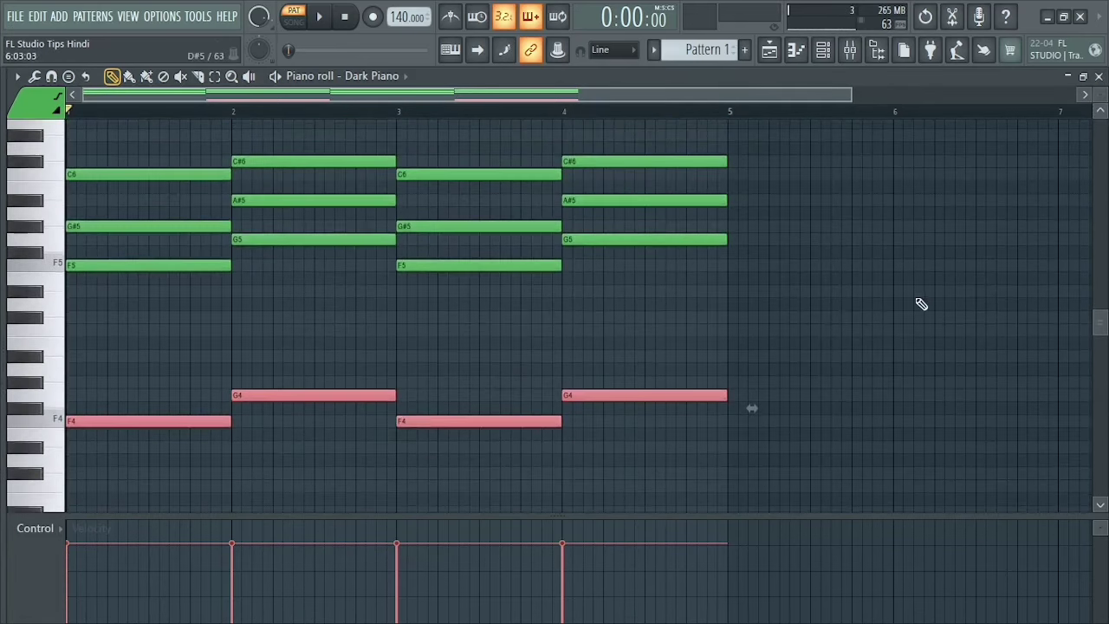
{"action": "key", "text": "space"}
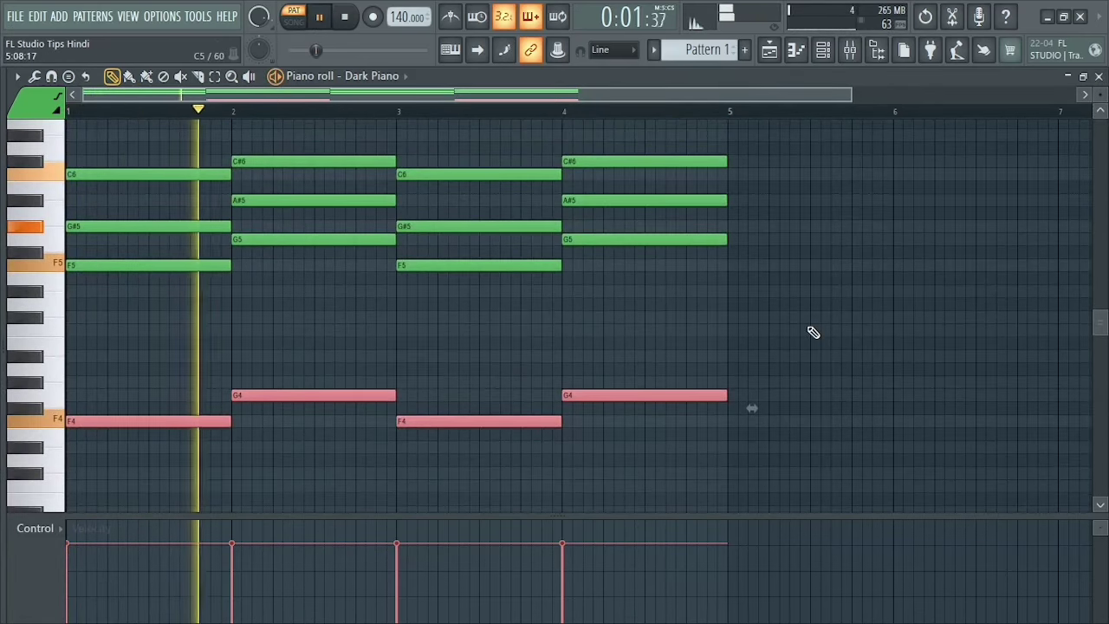
{"action": "scroll", "coordinate": [813, 332], "scroll_direction": "up", "scroll_amount": 1}
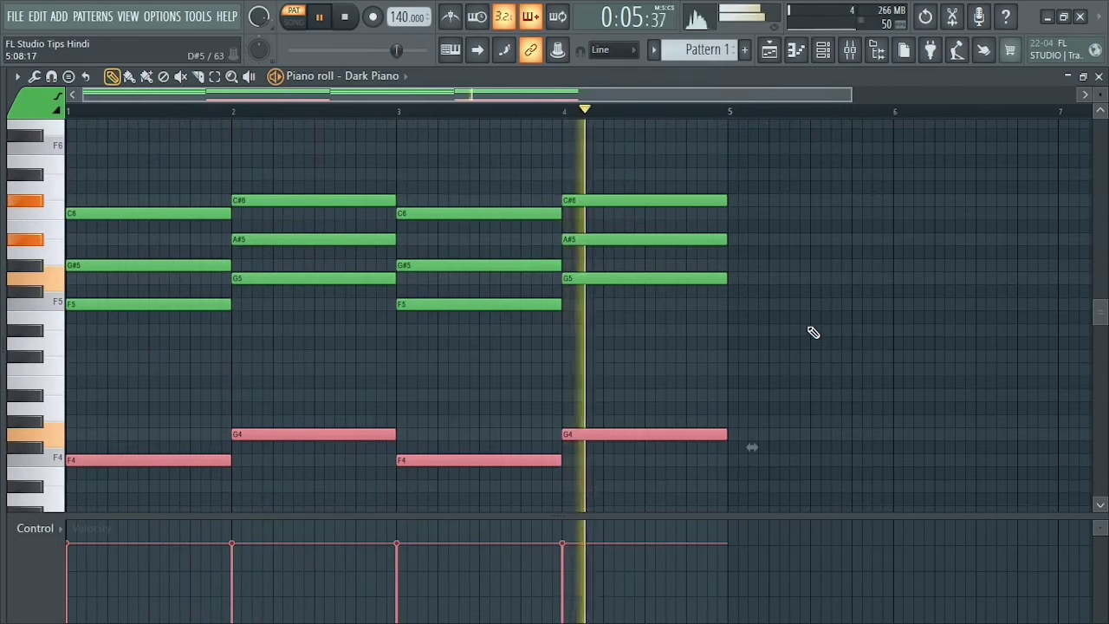
Raise the middle note of all four chords, G#5 and A#5, by one octave.
{"action": "key", "text": "space"}
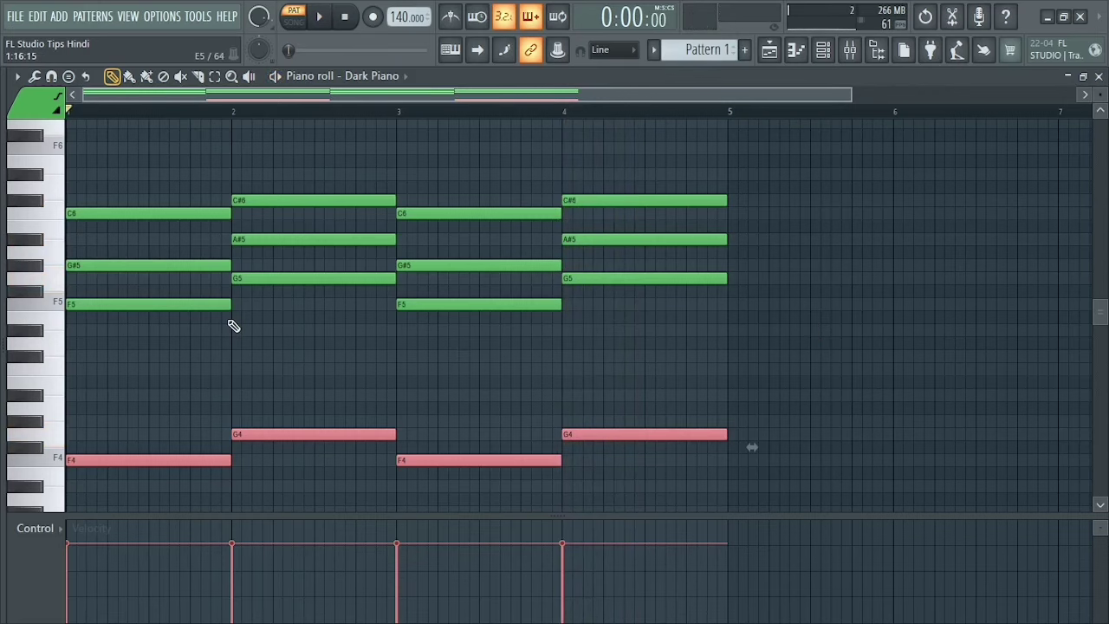
{"action": "scroll", "coordinate": [206, 289], "scroll_direction": "up", "scroll_amount": 3}
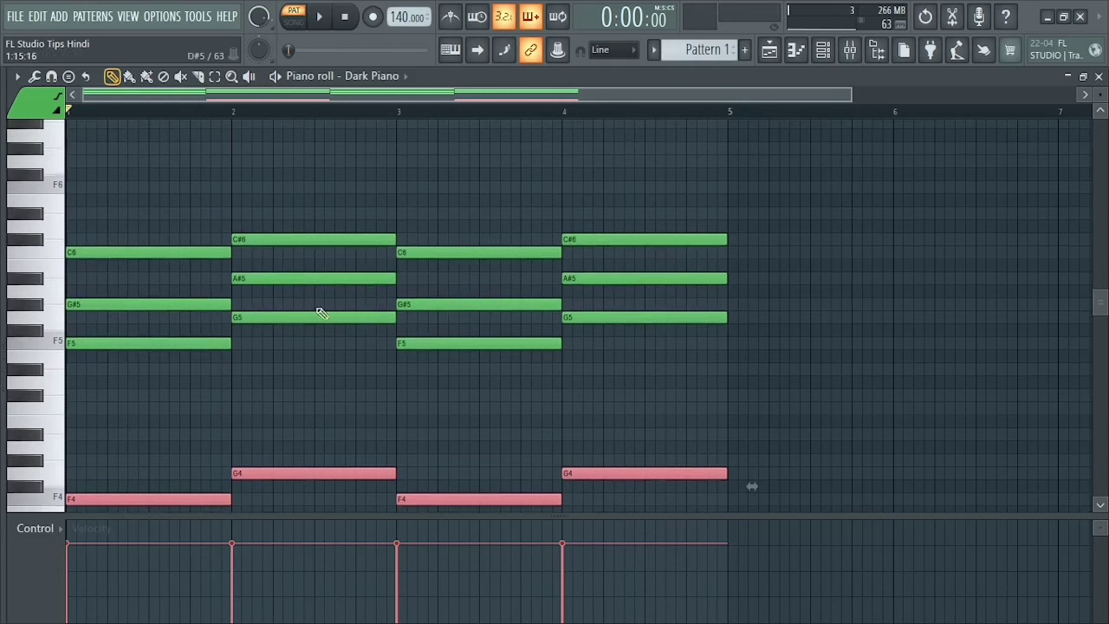
{"action": "left_click_drag", "start_coordinate": [851, 96], "coordinate": [685, 113]}
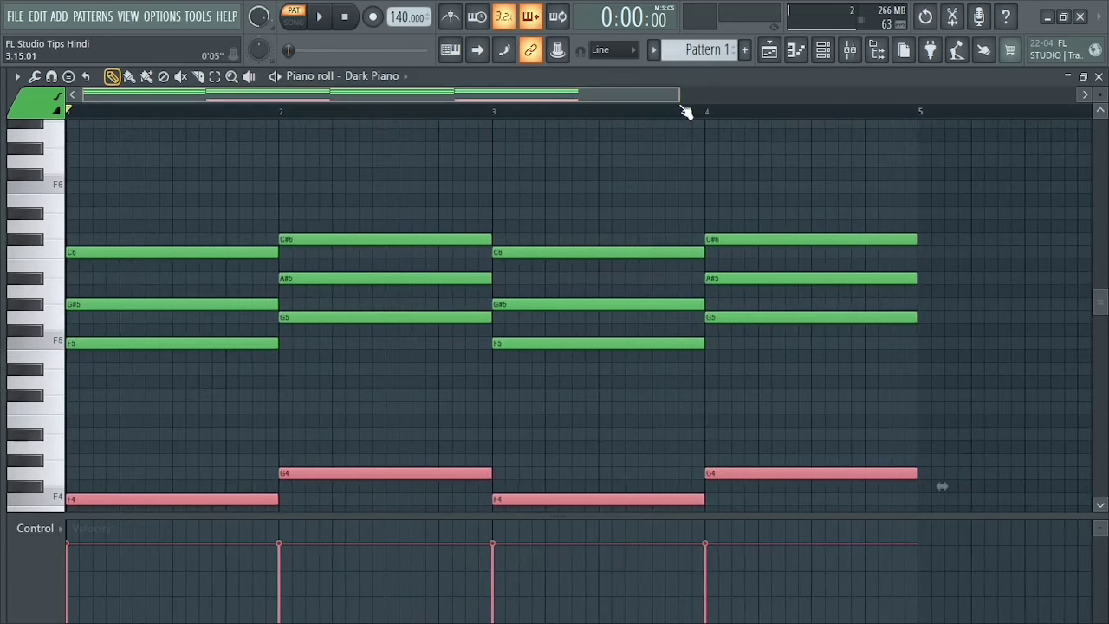
{"action": "left_click_drag", "start_coordinate": [1100, 95], "coordinate": [1100, 103]}
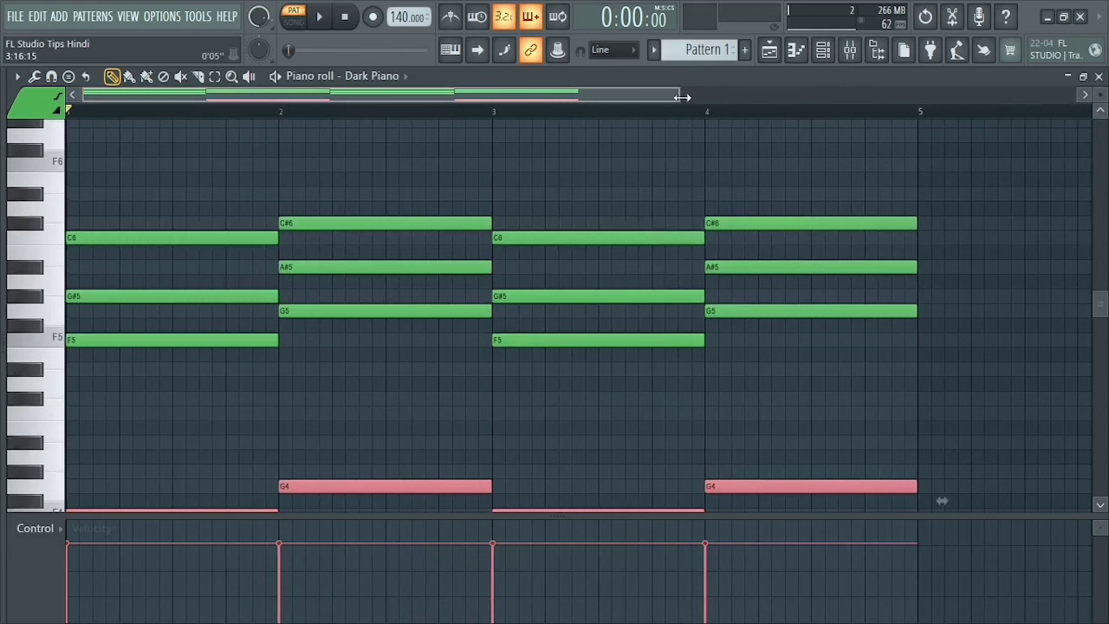
{"action": "left_click_drag", "start_coordinate": [682, 97], "coordinate": [753, 102]}
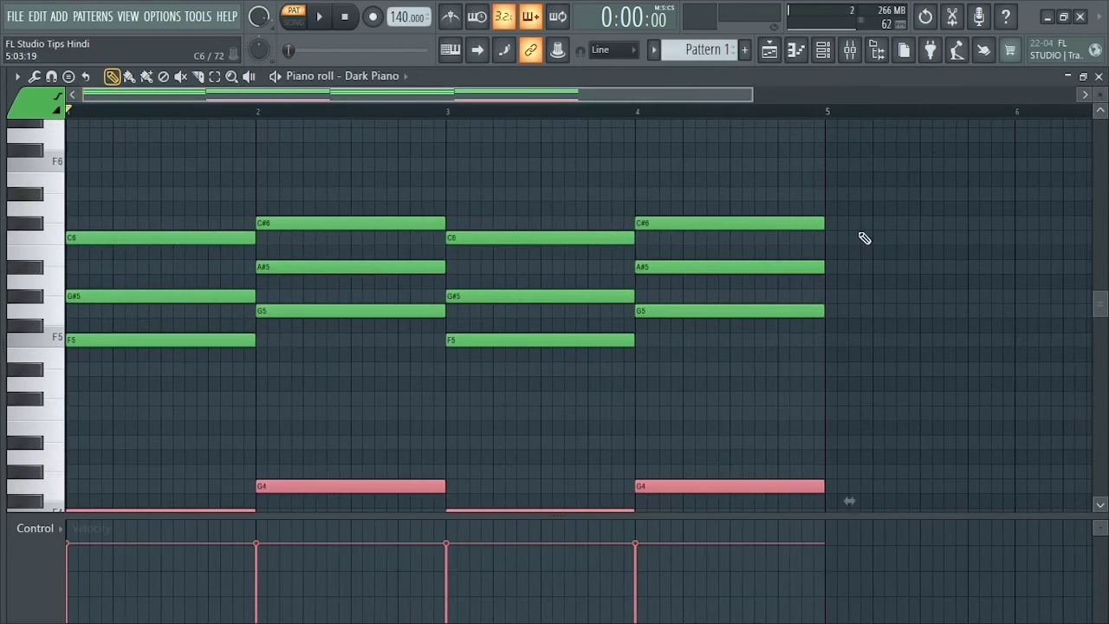
{"action": "left_click_drag", "start_coordinate": [754, 251], "coordinate": [742, 276]}
{"action": "left_click_drag", "start_coordinate": [547, 282], "coordinate": [539, 303]}
{"action": "left_click_drag", "start_coordinate": [368, 252], "coordinate": [366, 263]}
{"action": "left_click_drag", "start_coordinate": [214, 285], "coordinate": [205, 310]}
{"action": "key", "text": "ctrl+Up"}
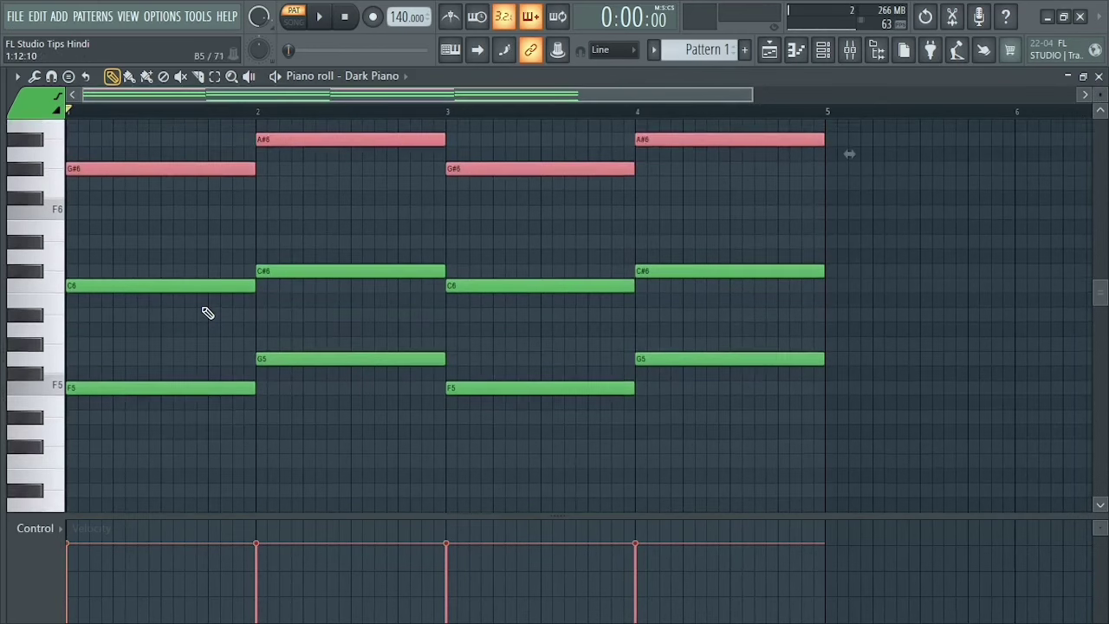
Play back the progression with the raised G#6 and A#6 notes.
{"action": "left_click_drag", "start_coordinate": [1101, 83], "coordinate": [1102, 101]}
{"action": "scroll", "coordinate": [955, 225], "scroll_direction": "down", "scroll_amount": 1}
{"action": "key", "text": "space"}
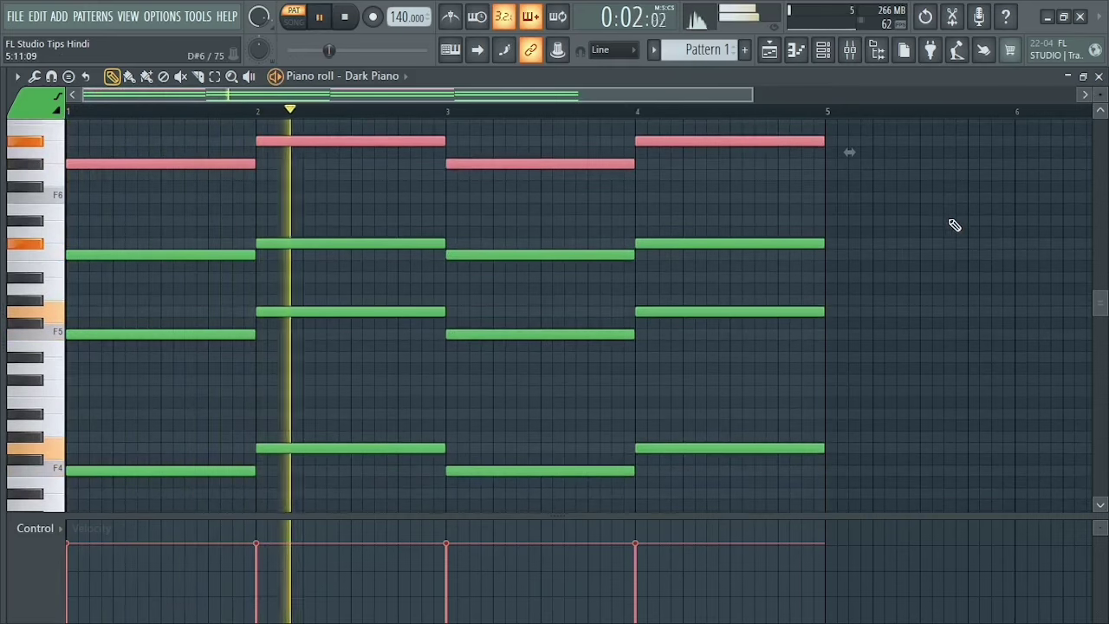
{"action": "left_click_drag", "start_coordinate": [1101, 95], "coordinate": [1101, 95]}
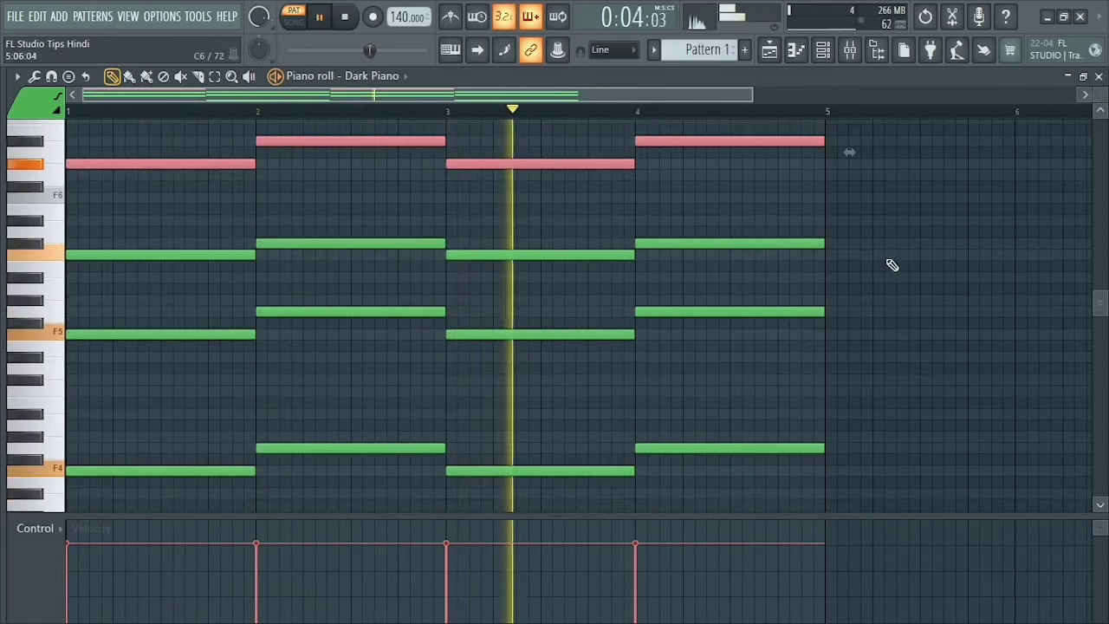
{"action": "scroll", "coordinate": [891, 266], "scroll_direction": "down", "scroll_amount": 1}
{"action": "key", "text": "space"}
{"action": "scroll", "coordinate": [892, 266], "scroll_direction": "up", "scroll_amount": 1}
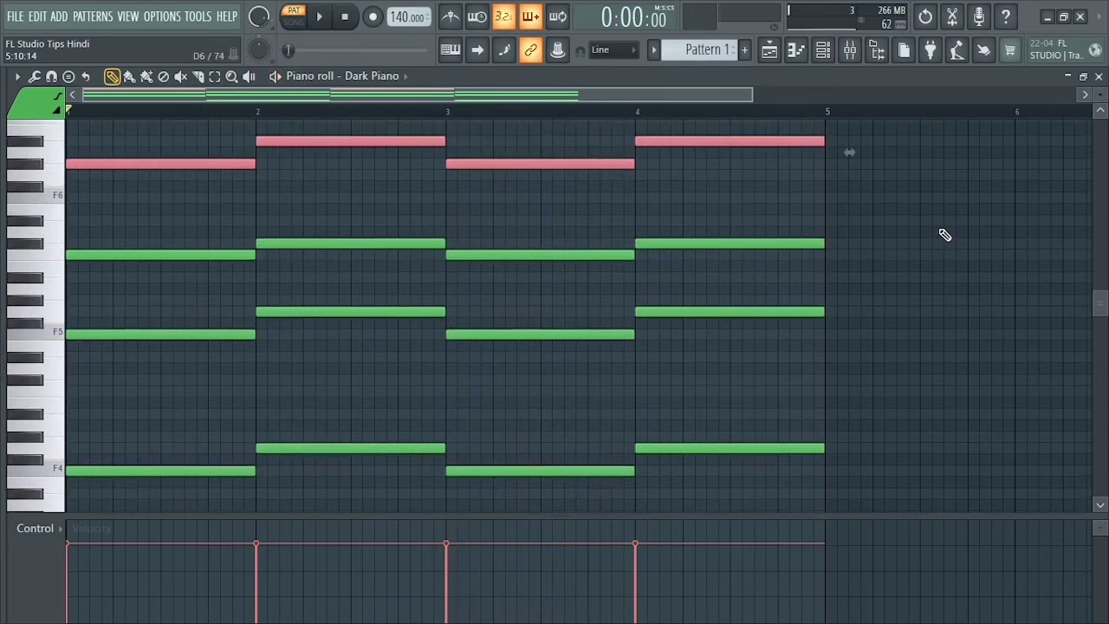
Try the G#6 and A#6 notes one octave lower, restore them, and select all notes.
{"action": "key", "text": "ctrl+Down"}
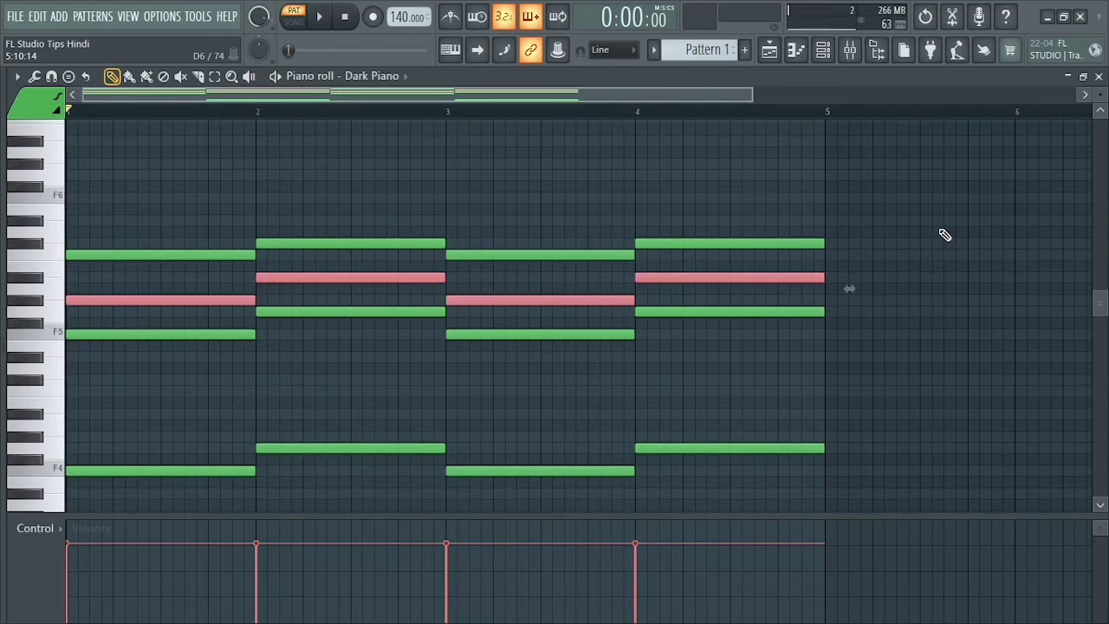
{"action": "scroll", "coordinate": [945, 235], "scroll_direction": "down", "scroll_amount": 2}
{"action": "key", "text": "ctrl+a"}
{"action": "scroll", "coordinate": [945, 235], "scroll_direction": "up", "scroll_amount": 2}
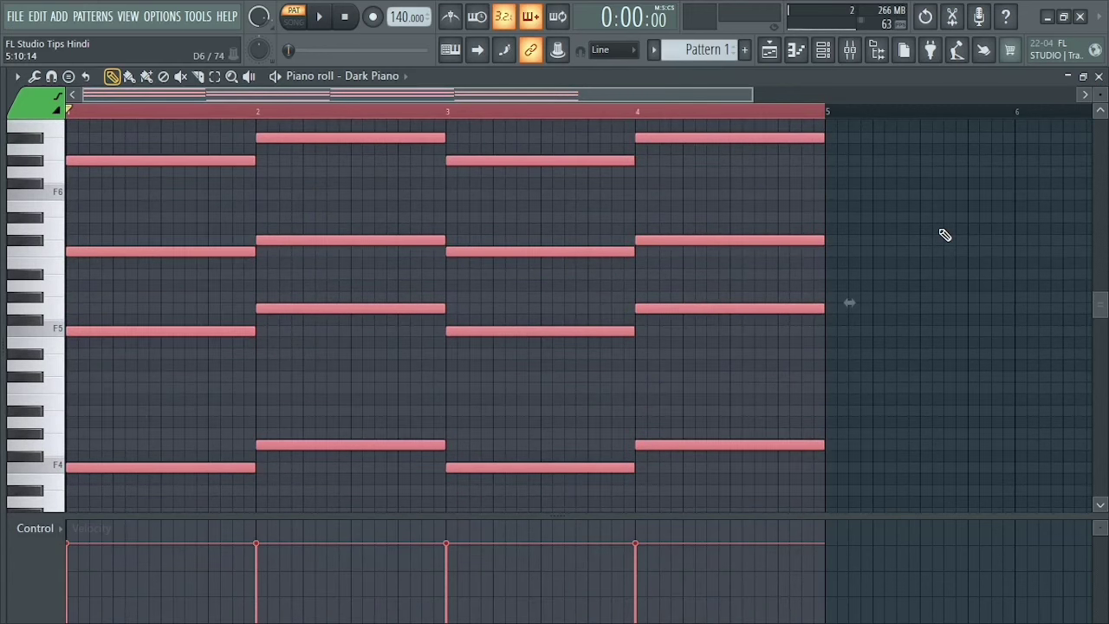
Play the four-bar progression again with all chord notes in view.
{"action": "left_click_drag", "start_coordinate": [1101, 95], "coordinate": [1100, 106]}
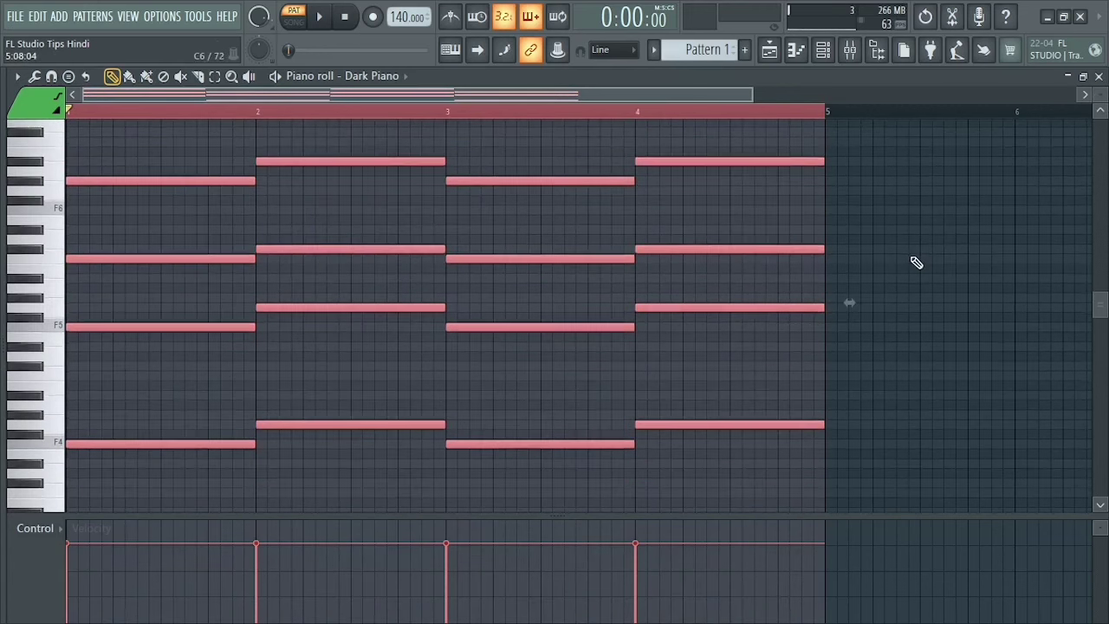
{"action": "scroll", "coordinate": [917, 263], "scroll_direction": "up", "scroll_amount": 1}
{"action": "key", "text": "space"}
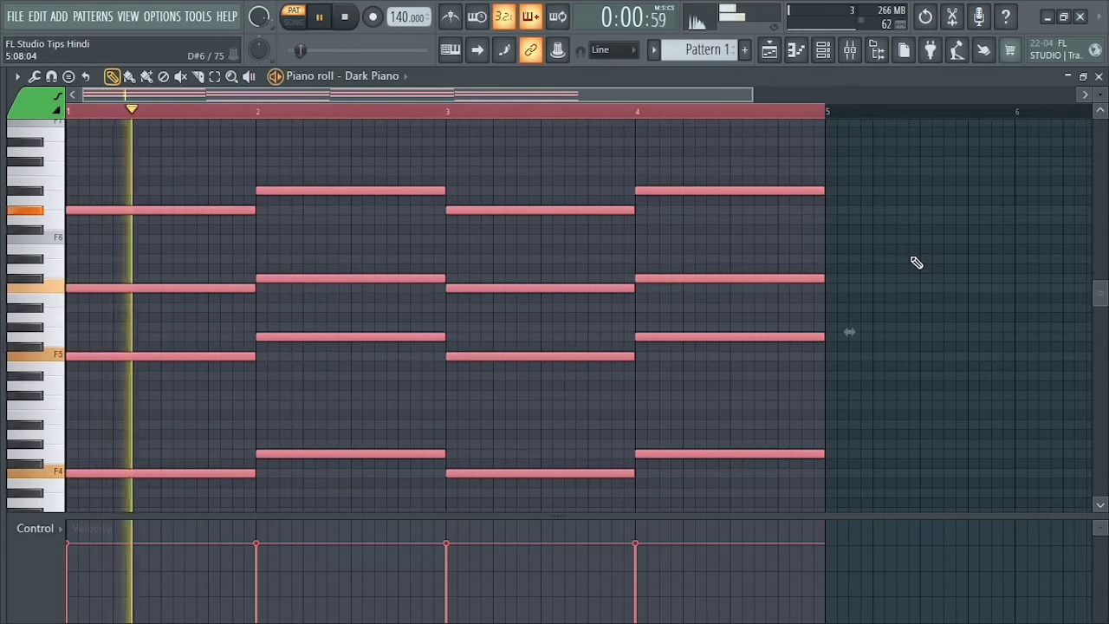
{"action": "scroll", "coordinate": [917, 263], "scroll_direction": "down", "scroll_amount": 2}
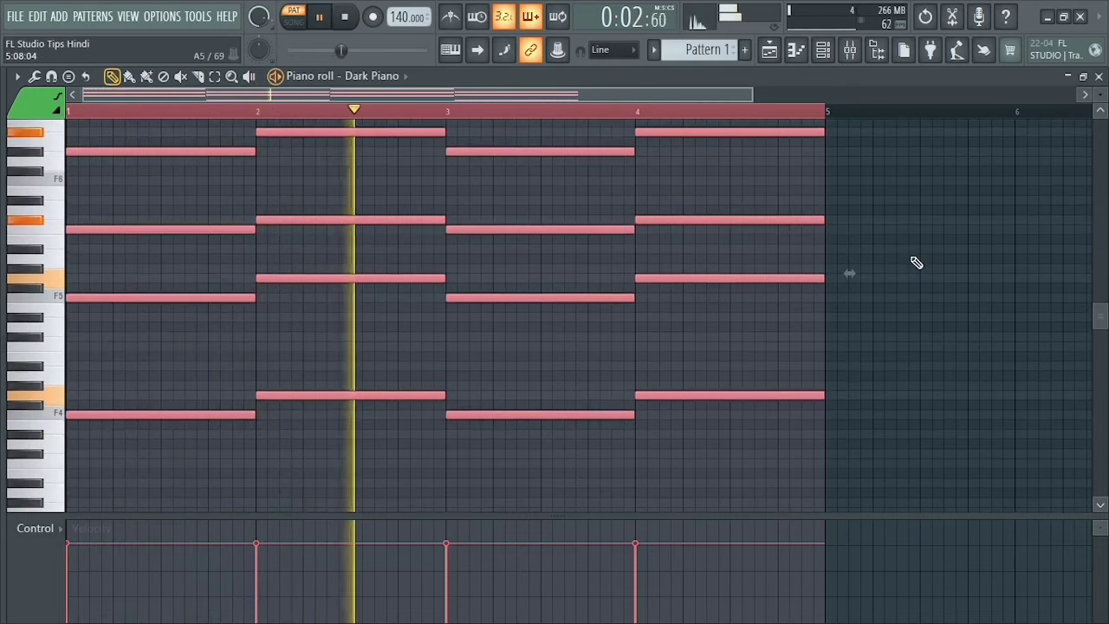
{"action": "scroll", "coordinate": [917, 262], "scroll_direction": "up", "scroll_amount": 1}
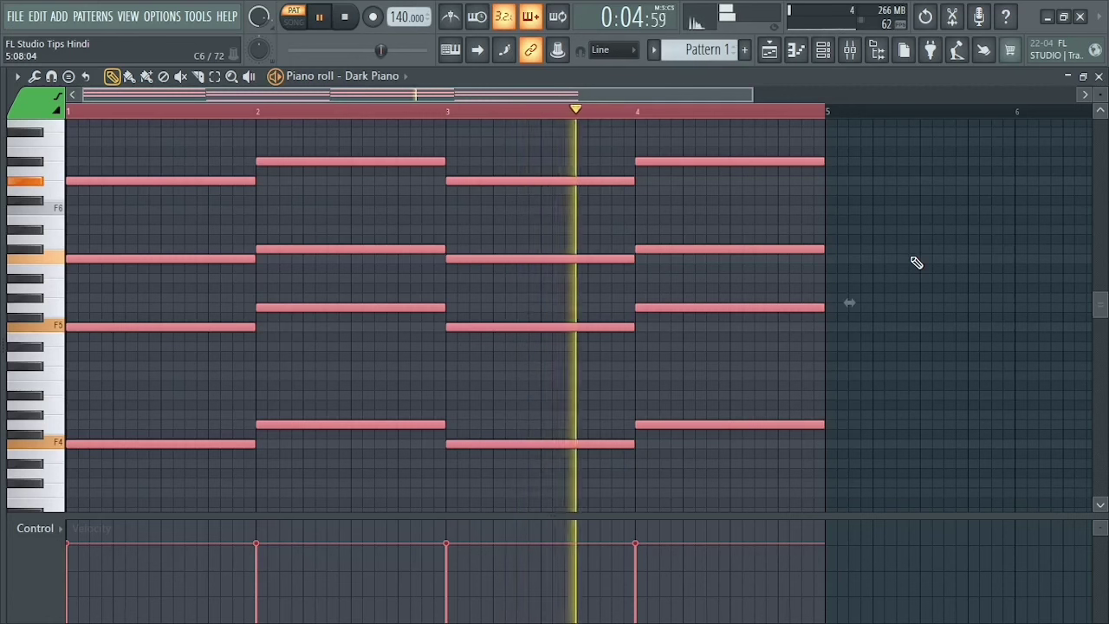
{"action": "key", "text": "space"}
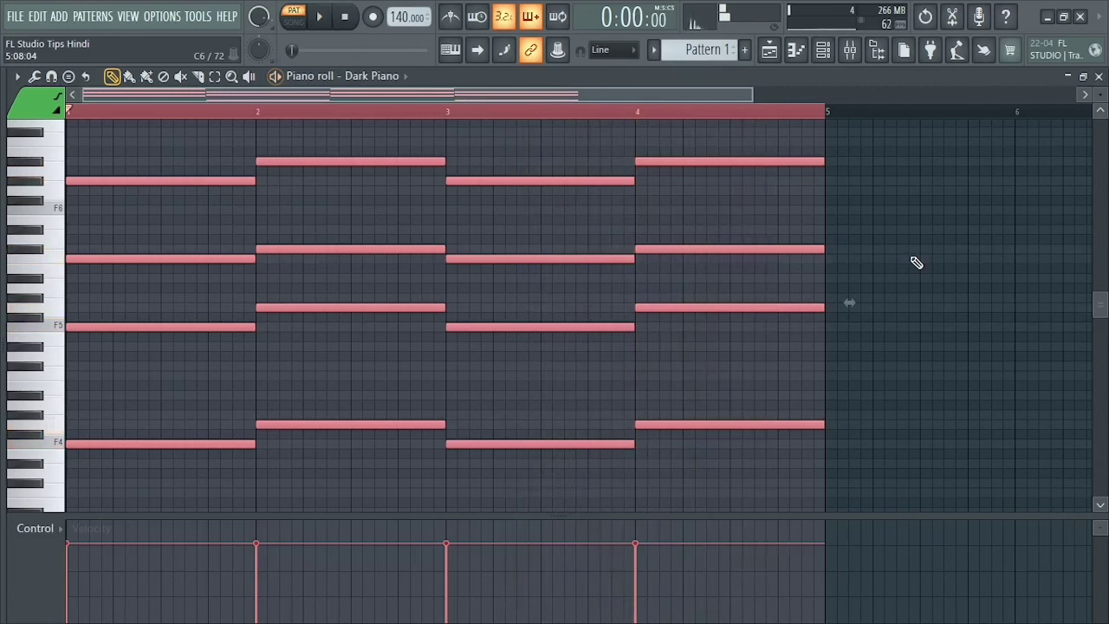
Add a half-bar G#5 note in the second half of bar 1 and play back the result.
{"action": "left_click_drag", "start_coordinate": [755, 95], "coordinate": [687, 96]}
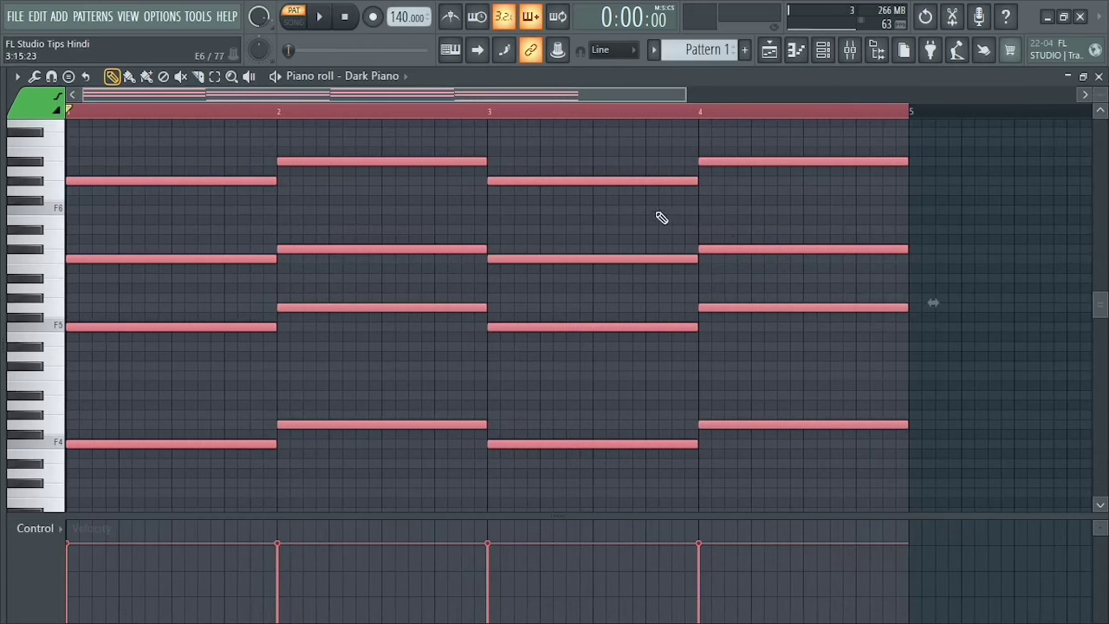
{"action": "left_click_drag", "start_coordinate": [682, 96], "coordinate": [312, 95]}
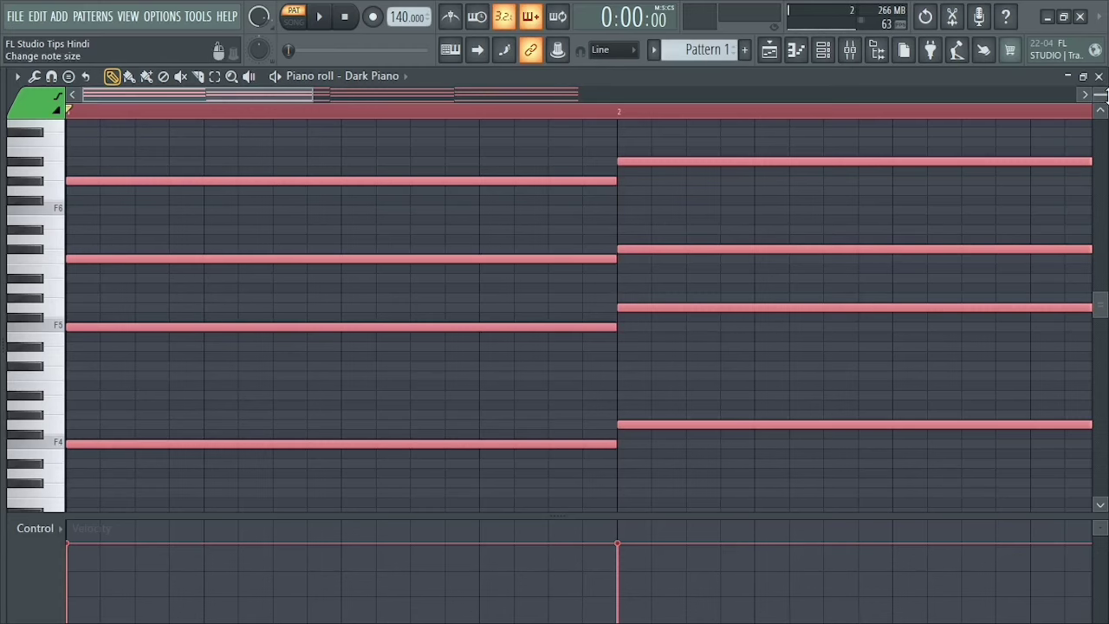
{"action": "left_click_drag", "start_coordinate": [1101, 94], "coordinate": [1101, 85]}
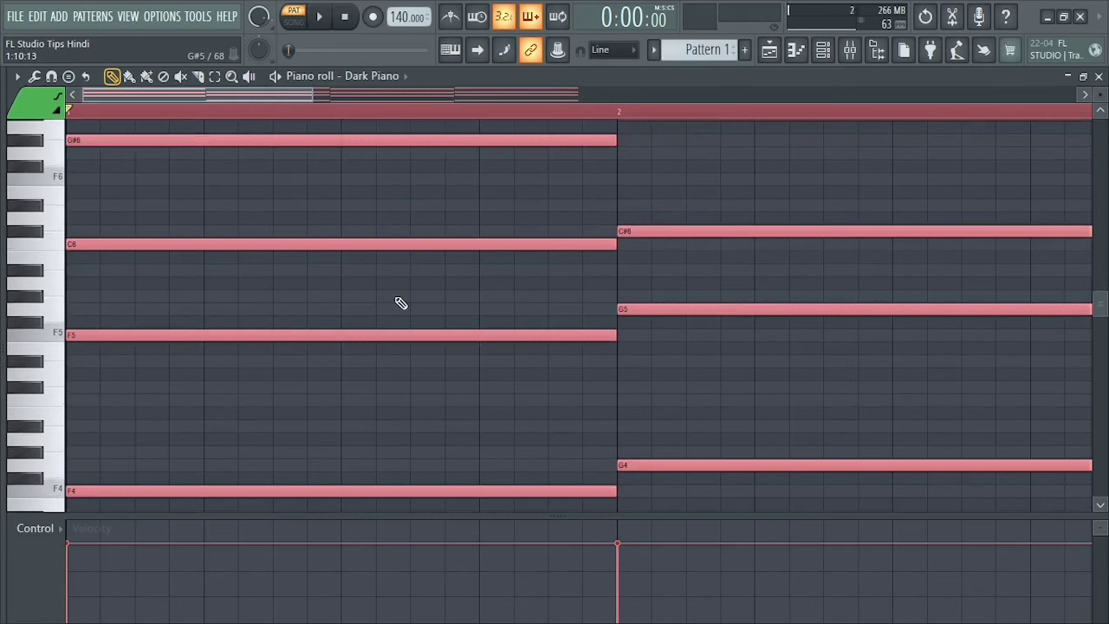
{"action": "left_click_drag", "start_coordinate": [313, 95], "coordinate": [431, 98]}
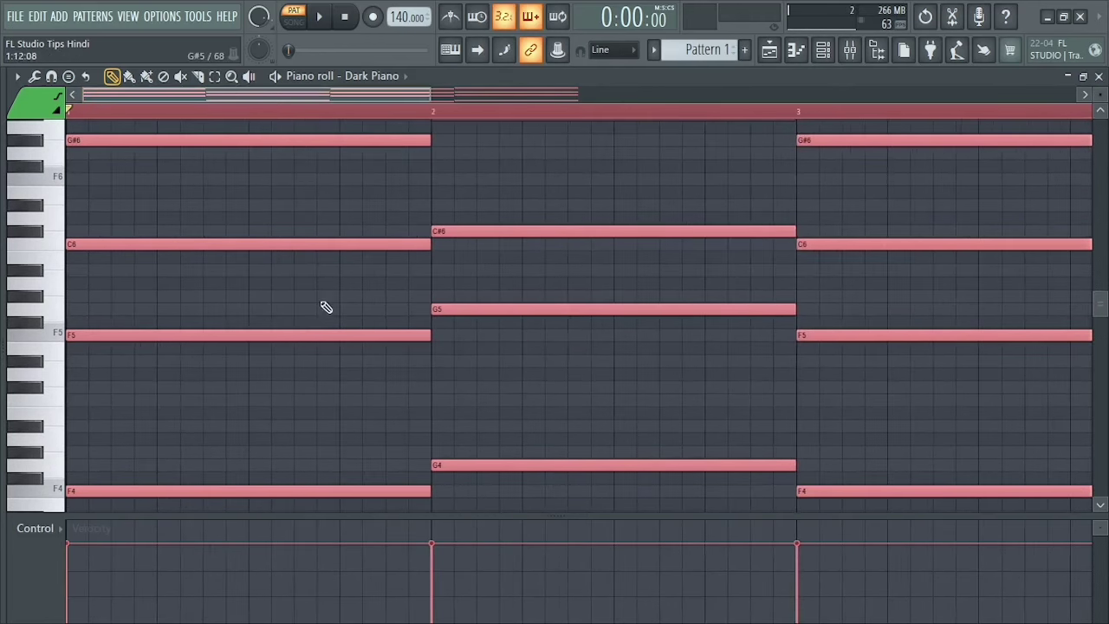
{"action": "left_click", "coordinate": [254, 299]}
{"action": "key", "text": "space"}
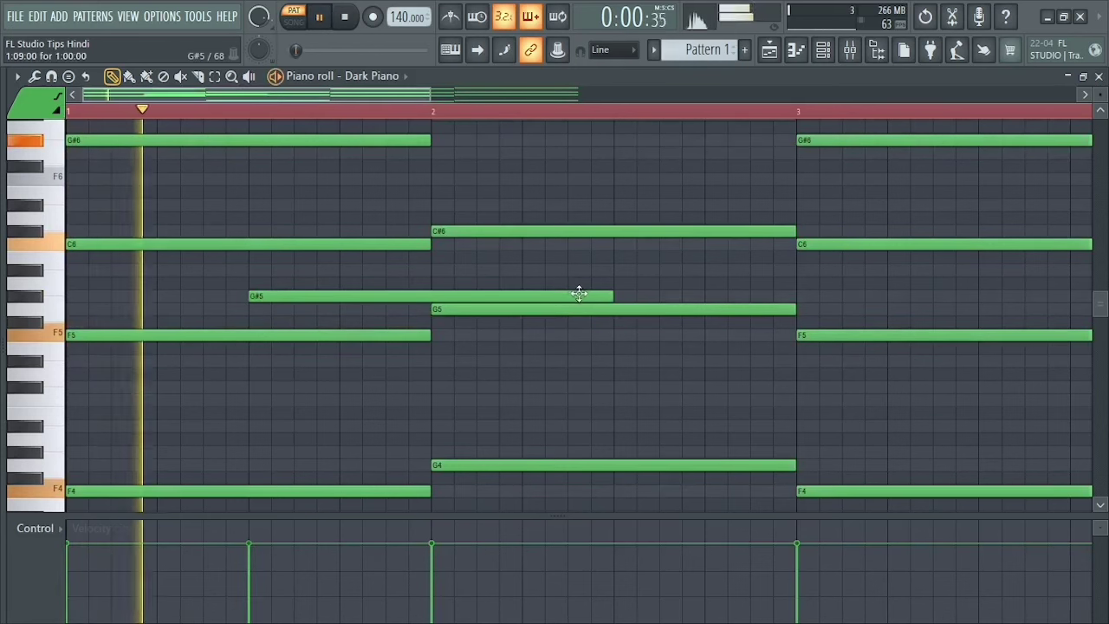
{"action": "left_click_drag", "start_coordinate": [578, 294], "coordinate": [425, 313]}
{"action": "key", "text": "space"}
{"action": "key", "text": "space"}
{"action": "key", "text": "space"}
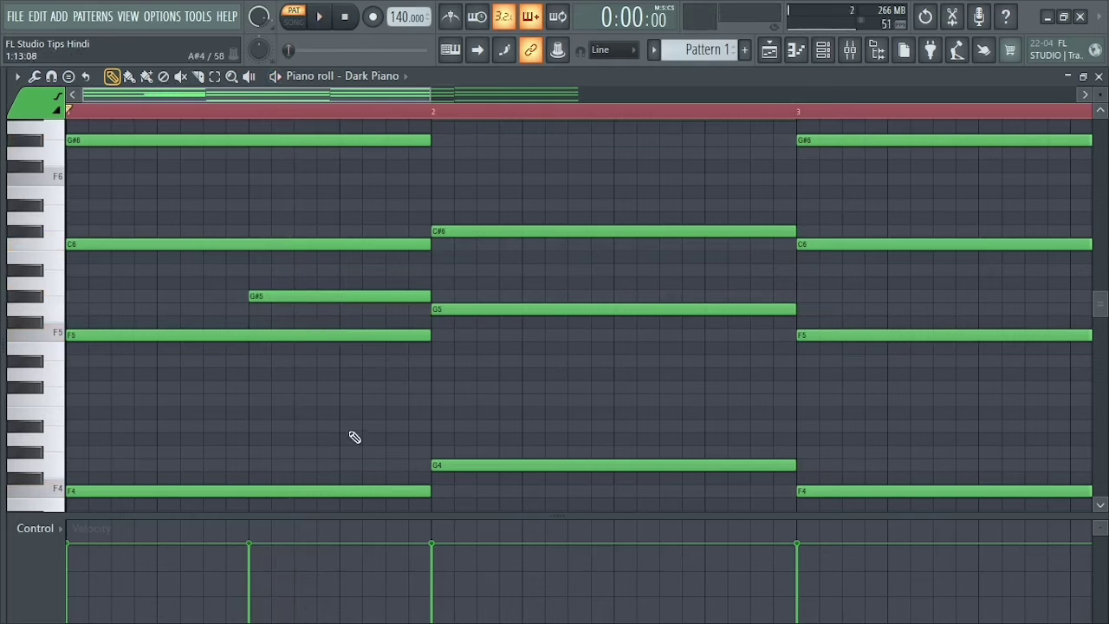
Add a quarter-bar C5 note at the end of bar 1 and play back the first bars.
{"action": "left_click", "coordinate": [345, 403]}
{"action": "key", "text": "space"}
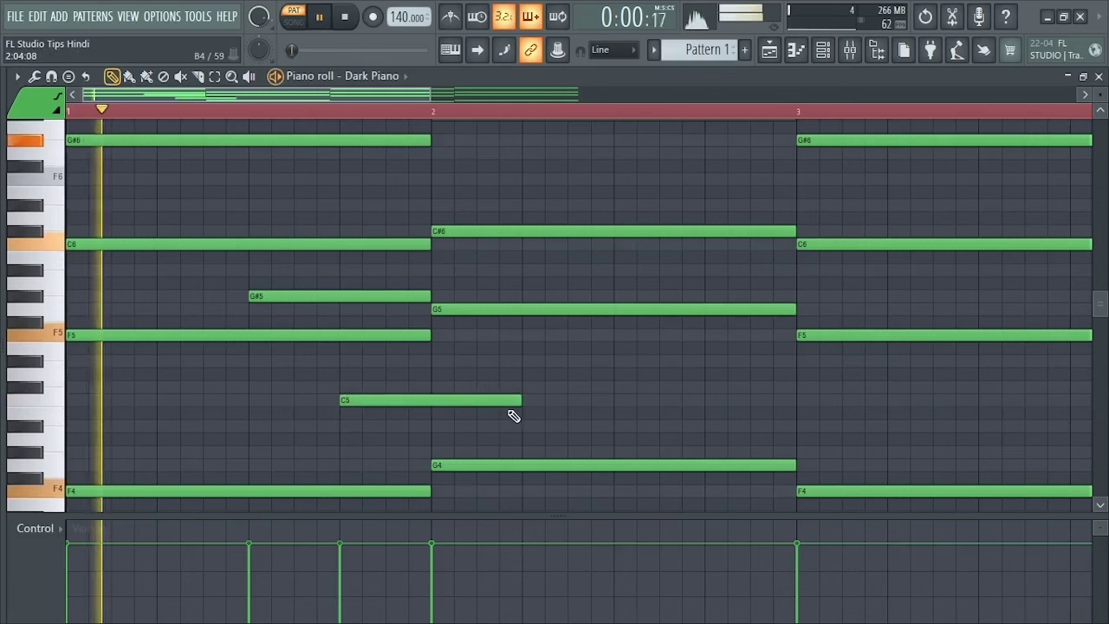
{"action": "left_click_drag", "start_coordinate": [517, 400], "coordinate": [434, 394]}
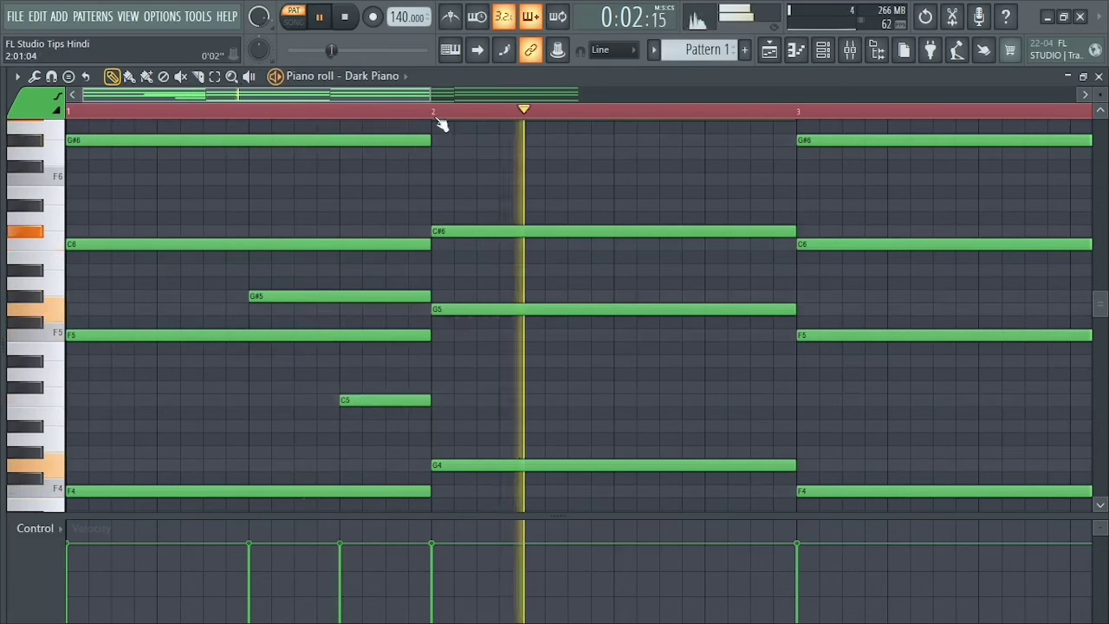
{"action": "key", "text": "space"}
{"action": "left_click_drag", "start_coordinate": [430, 95], "coordinate": [556, 101]}
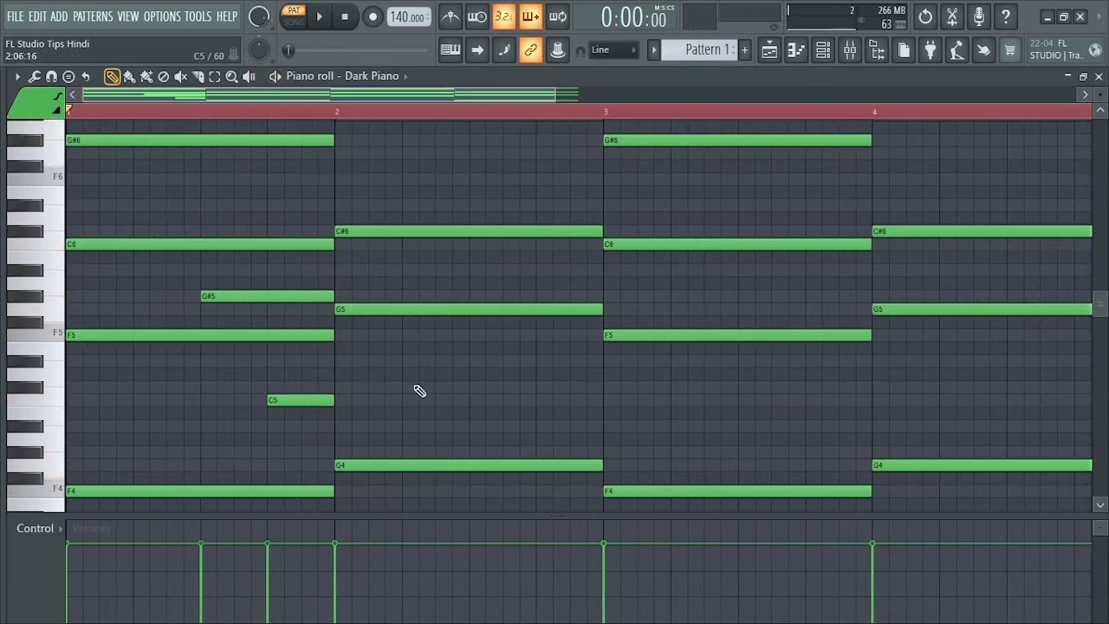
{"action": "key", "text": "space"}
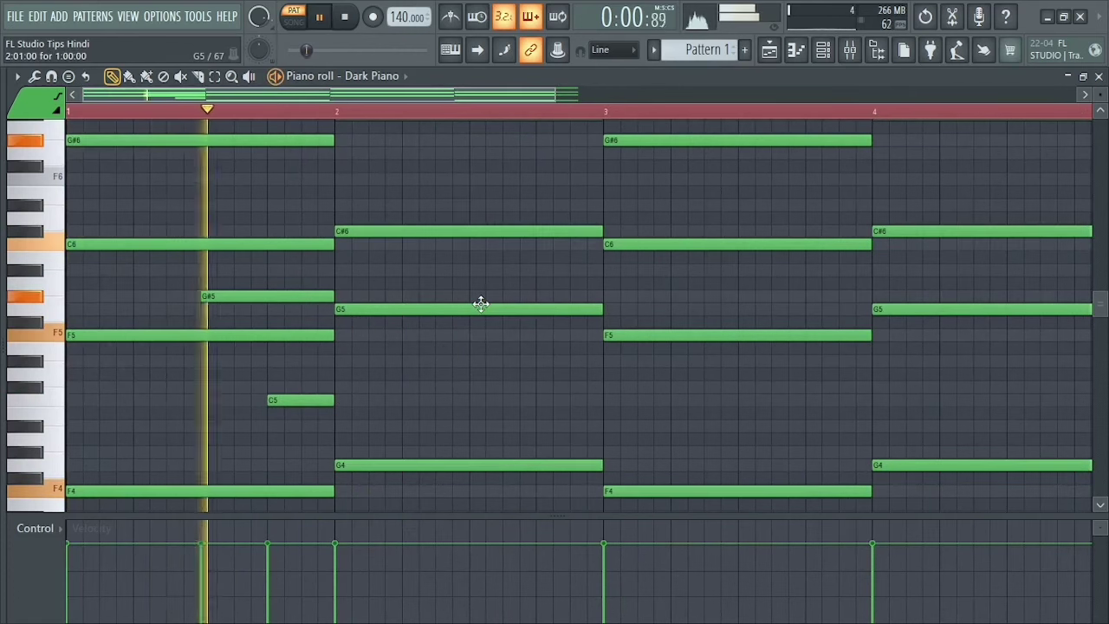
{"action": "key", "text": "space"}
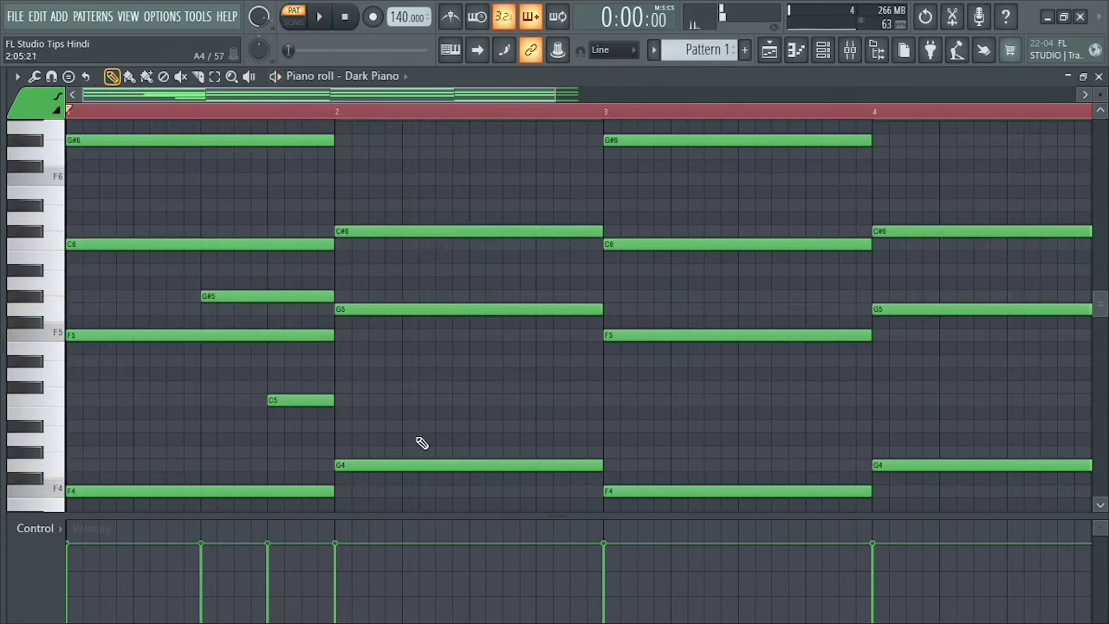
{"action": "key", "text": "space"}
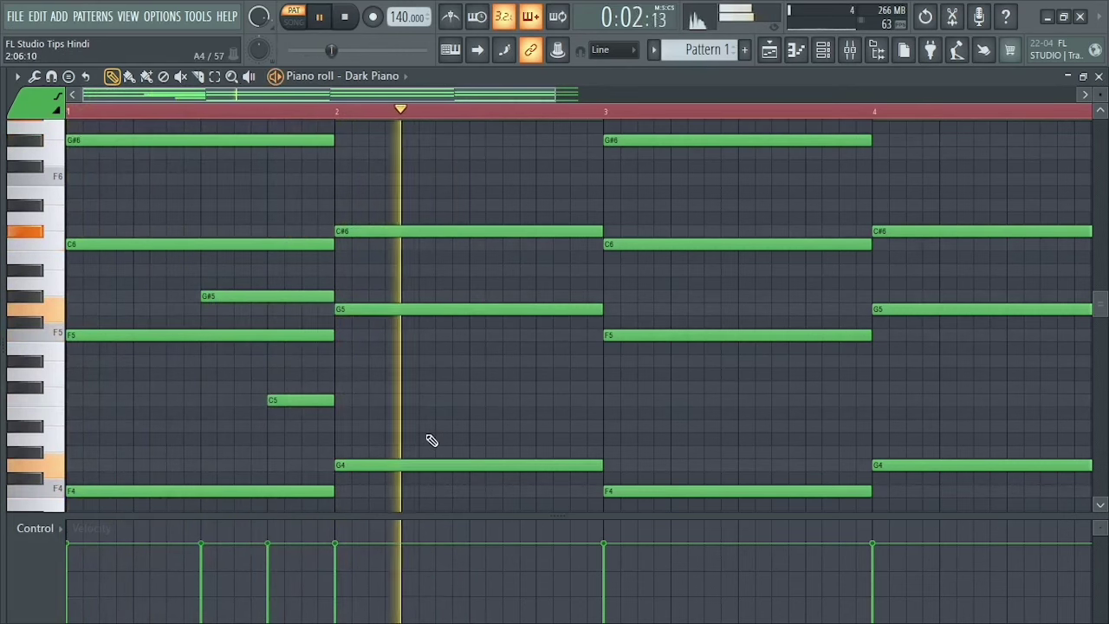
{"action": "key", "text": "space"}
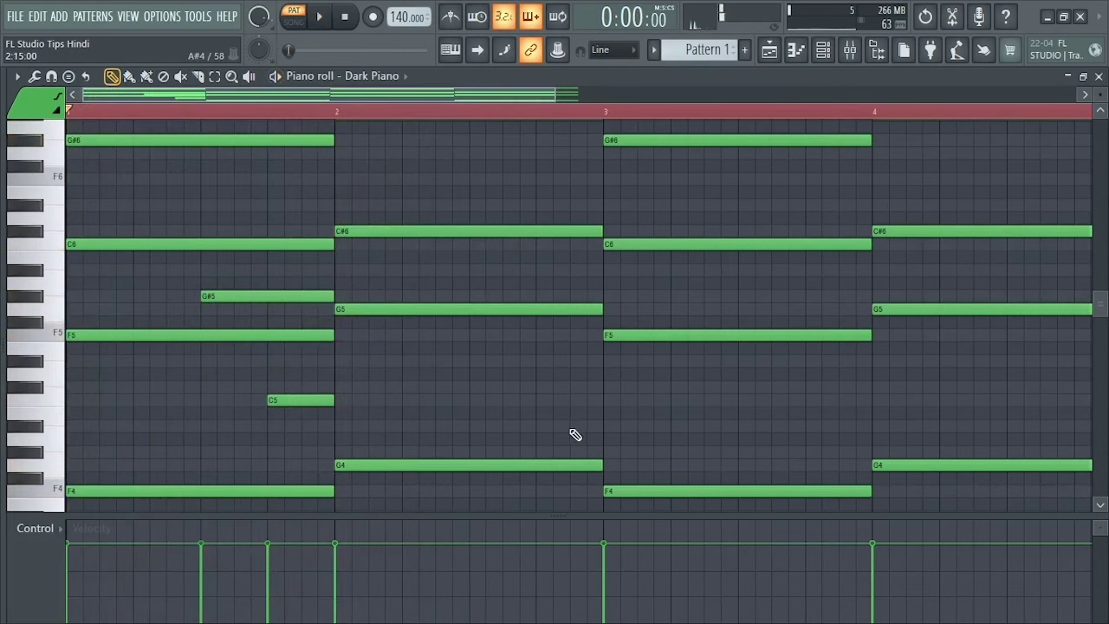
Add a quarter-bar C#5 and an eighth-bar C5 note, both ending with bar 2, and play the pattern.
{"action": "left_click", "coordinate": [549, 390]}
{"action": "left_click", "coordinate": [571, 400]}
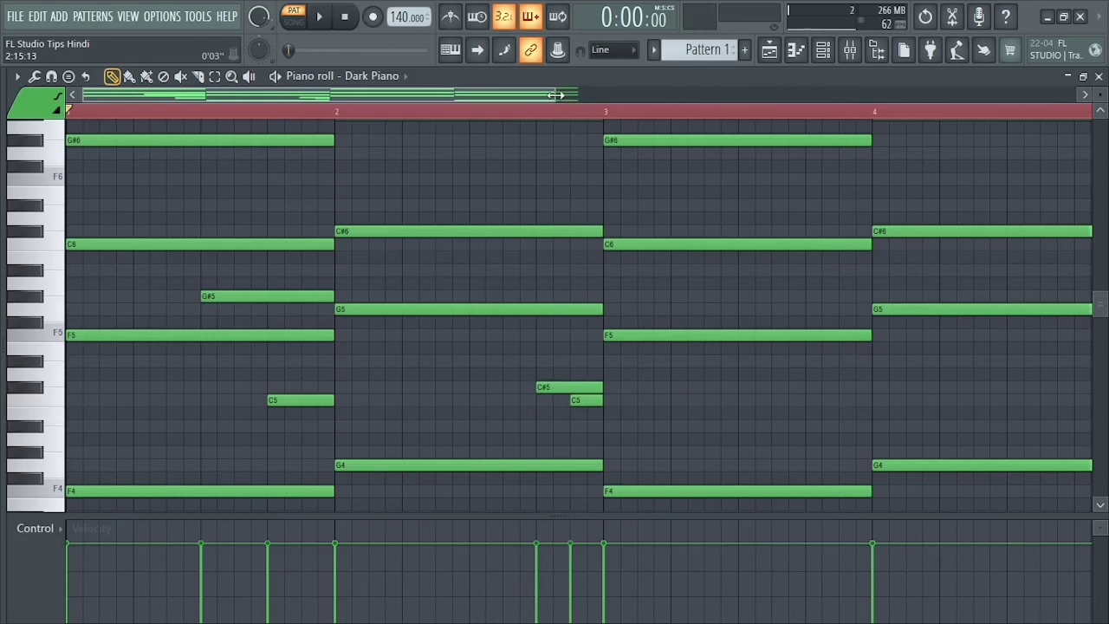
{"action": "left_click_drag", "start_coordinate": [556, 95], "coordinate": [685, 93]}
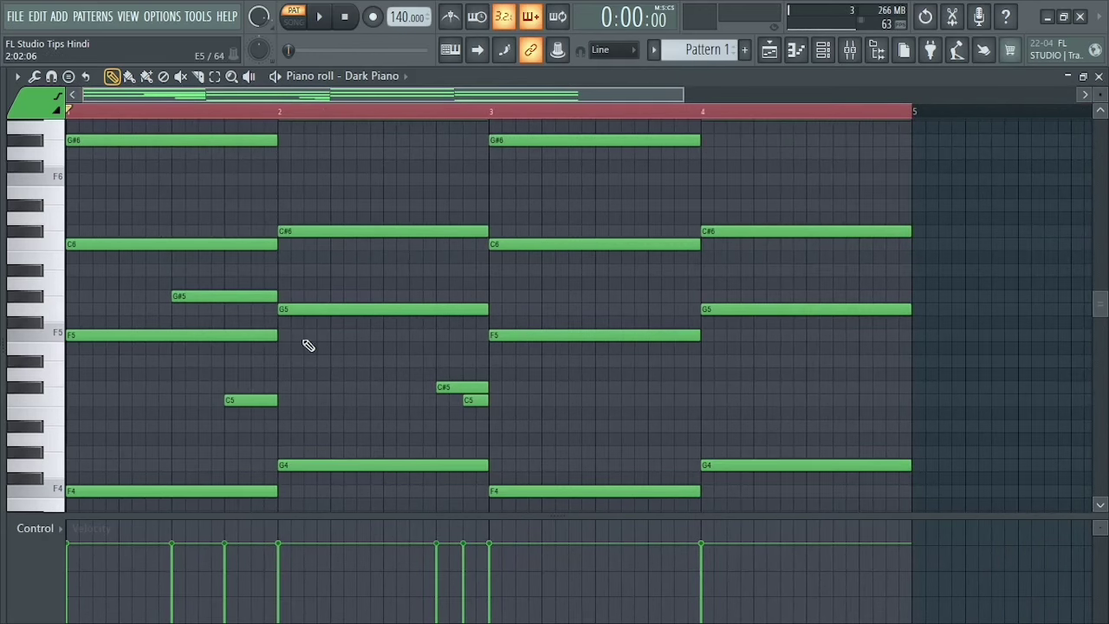
{"action": "key", "text": "space"}
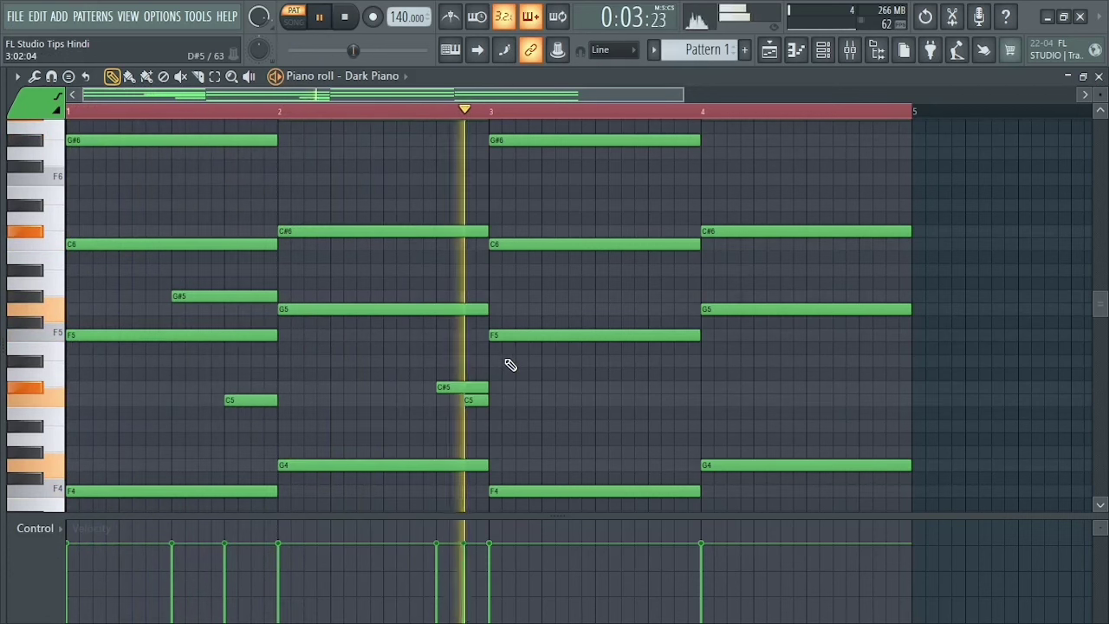
{"action": "key", "text": "space"}
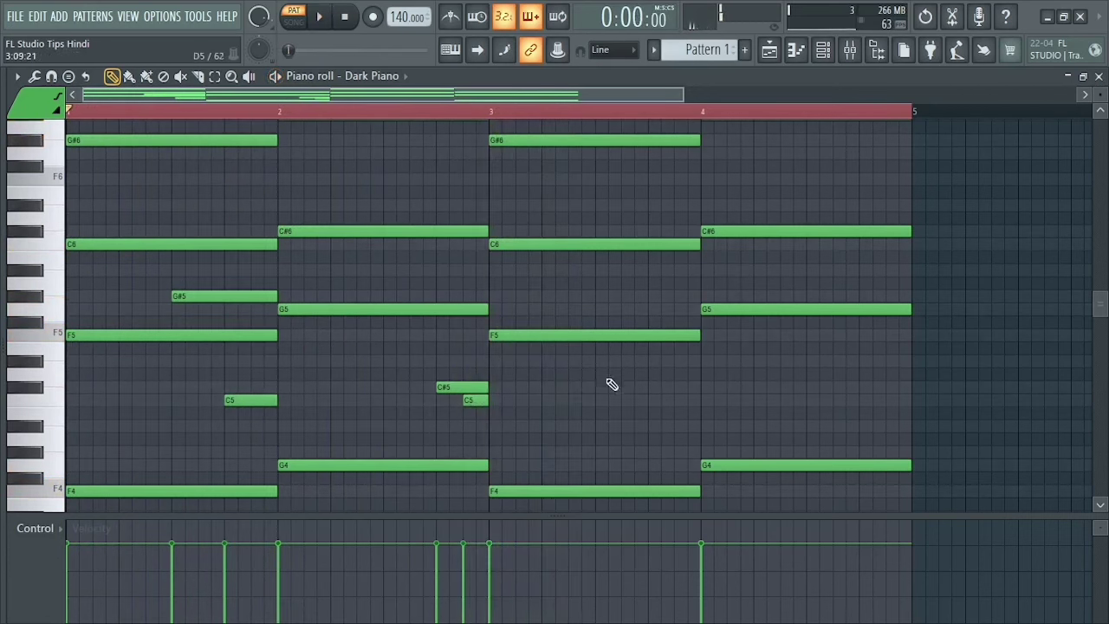
Add a half-bar G#4 and a quarter-bar C#5 note, both ending with bar 3, and play the pattern.
{"action": "left_click", "coordinate": [597, 453]}
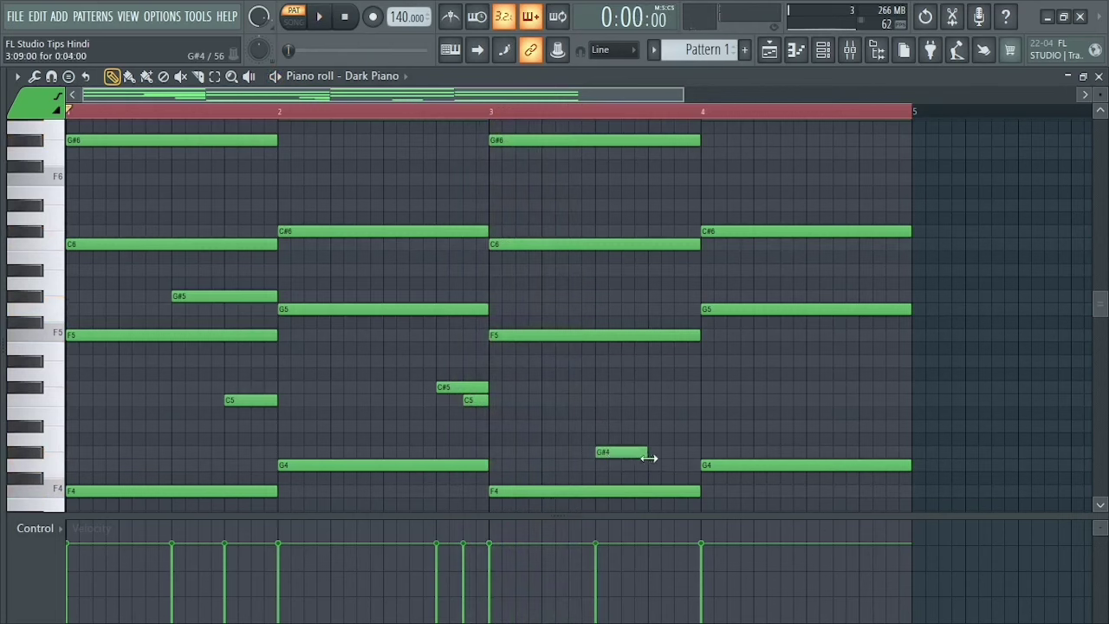
{"action": "left_click", "coordinate": [651, 387]}
{"action": "key", "text": "space"}
{"action": "left_click_drag", "start_coordinate": [738, 389], "coordinate": [700, 389]}
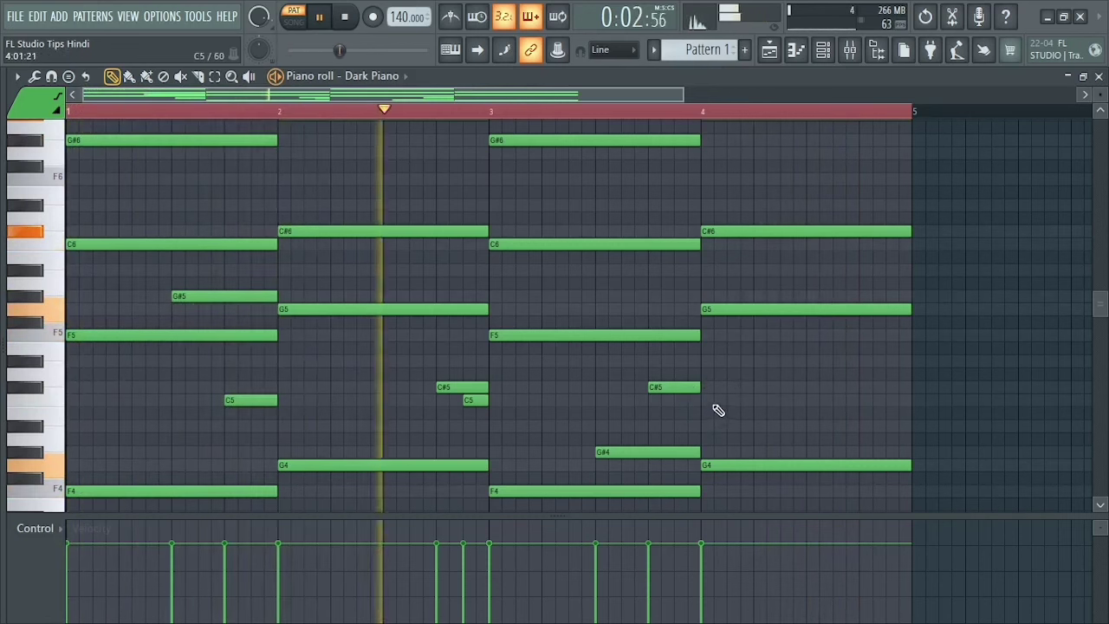
Add a quarter-bar C5 note at the start of bar 4 and a quarter-bar G#5 note at its end, playing the pattern.
{"action": "left_click", "coordinate": [709, 400]}
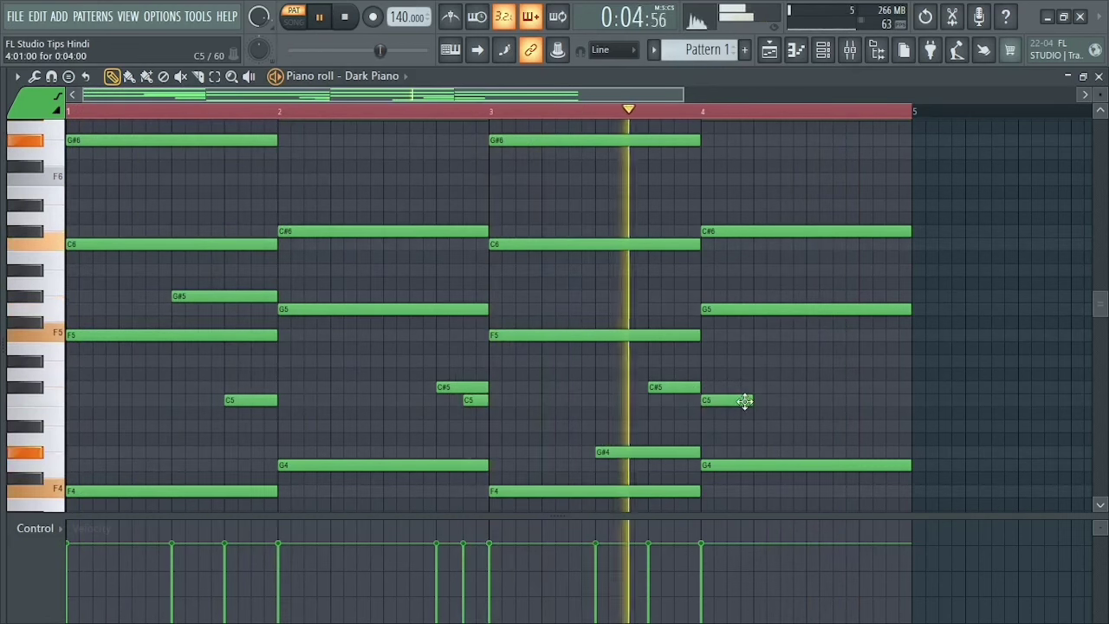
{"action": "key", "text": "space"}
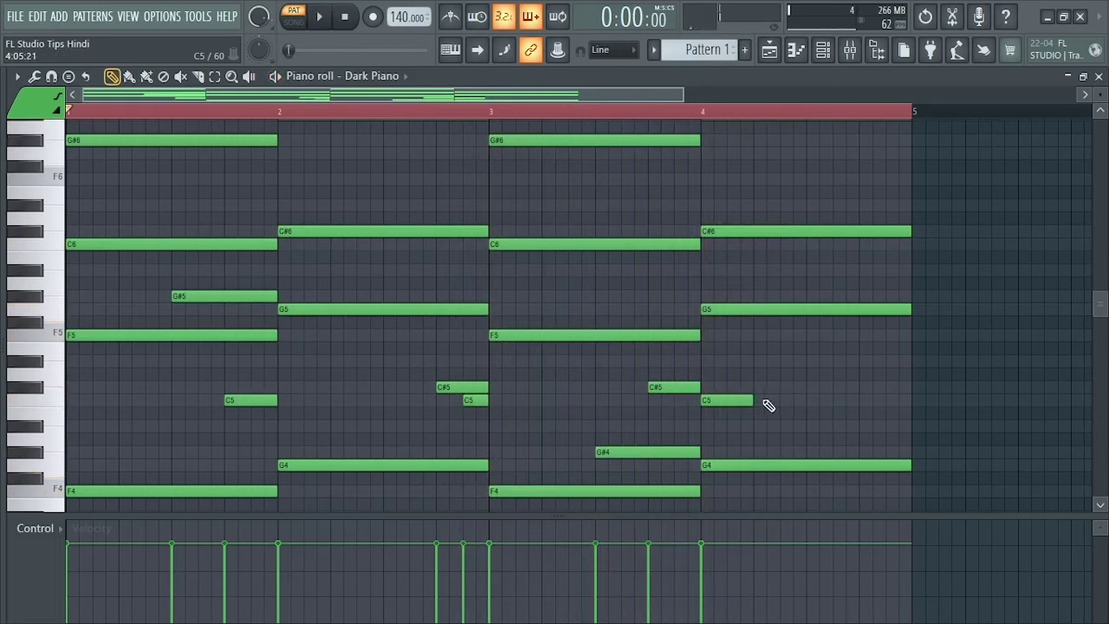
{"action": "left_click", "coordinate": [867, 298]}
{"action": "key", "text": "space"}
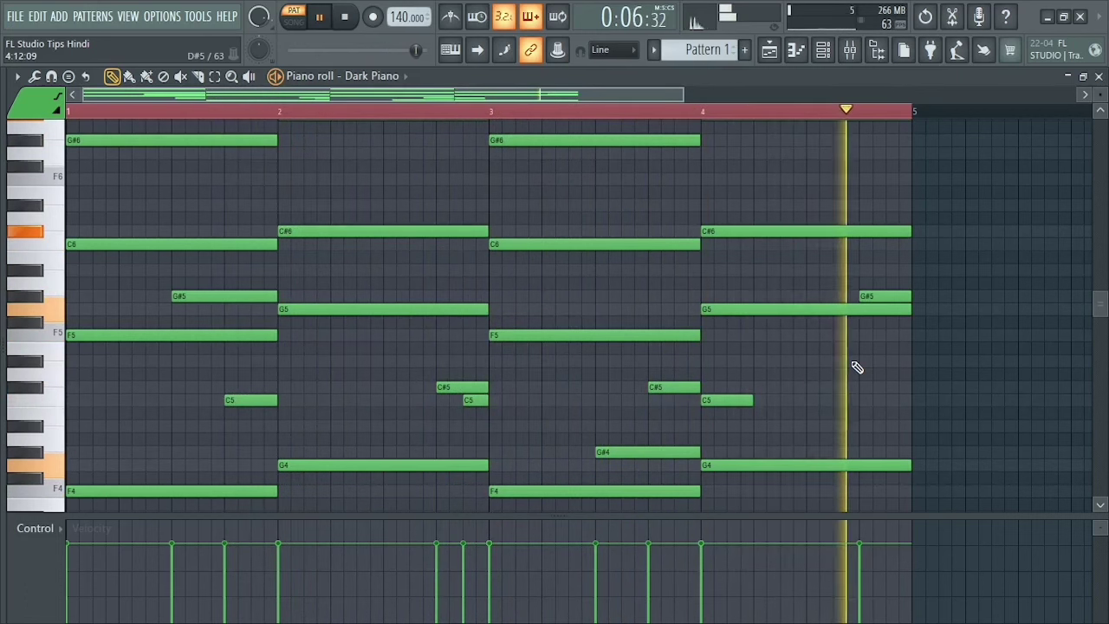
{"action": "key", "text": "space"}
Lower the last short note of bar 4 to G#4, add a half-bar C#5 note ending with the bar, and play the pattern.
{"action": "left_click_drag", "start_coordinate": [881, 299], "coordinate": [881, 457]}
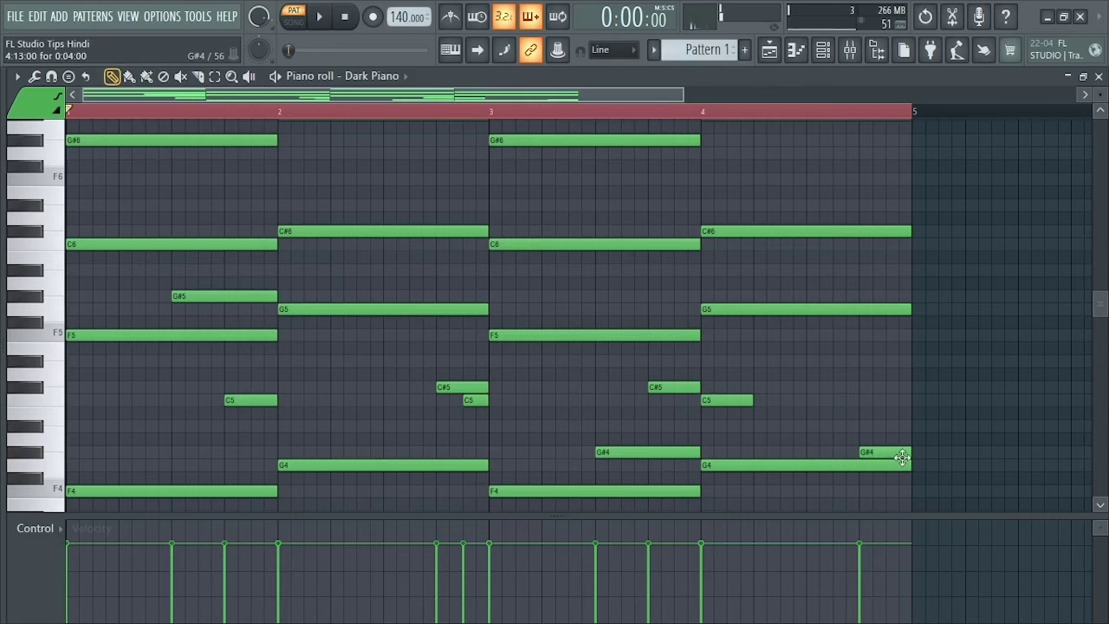
{"action": "key", "text": "space"}
{"action": "scroll", "coordinate": [775, 454], "scroll_direction": "down", "scroll_amount": 1}
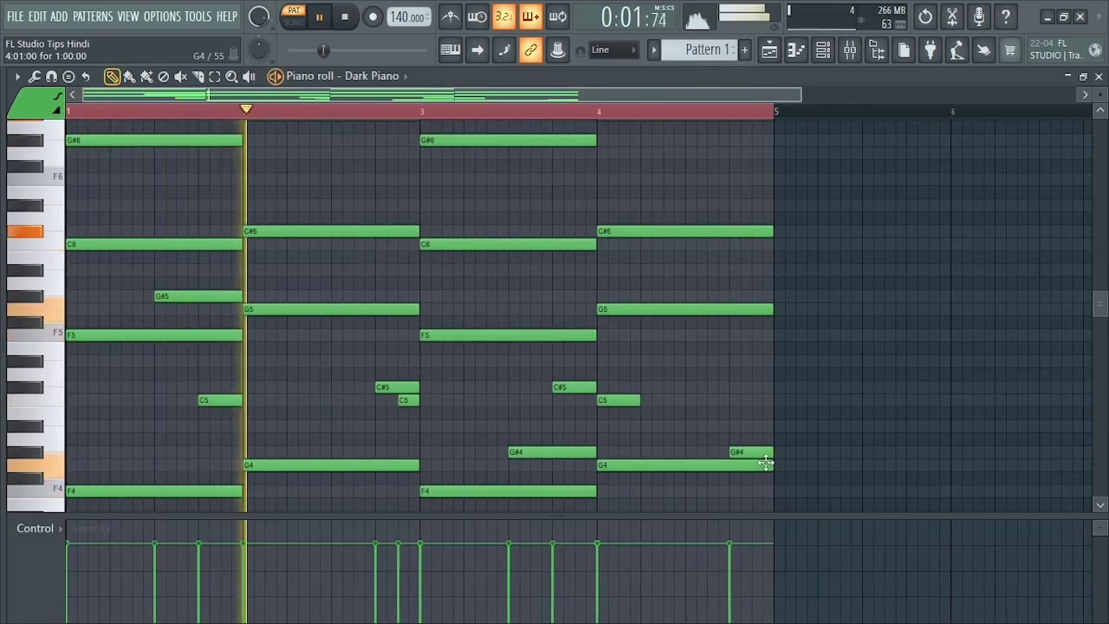
{"action": "scroll", "coordinate": [800, 448], "scroll_direction": "down", "scroll_amount": 1}
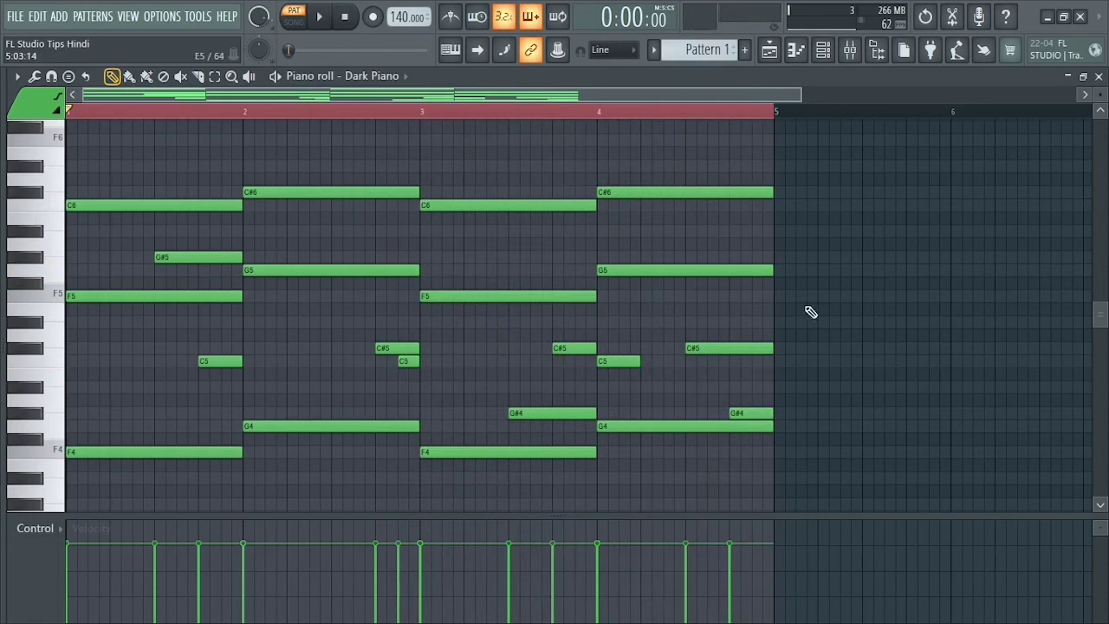
{"action": "key", "text": "space"}
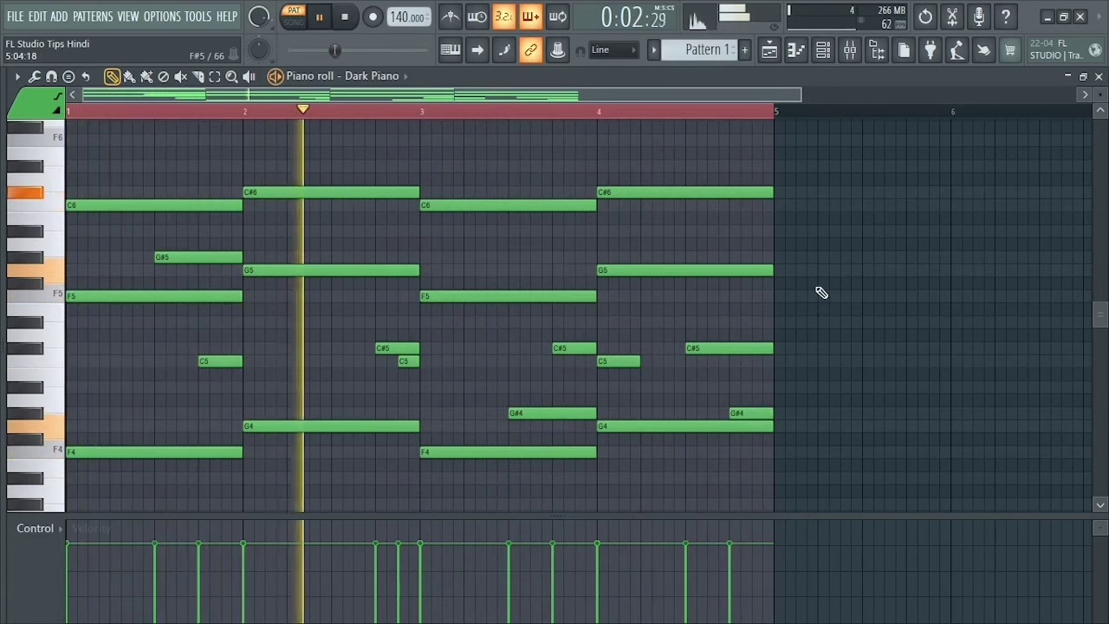
{"action": "left_click", "coordinate": [816, 285]}
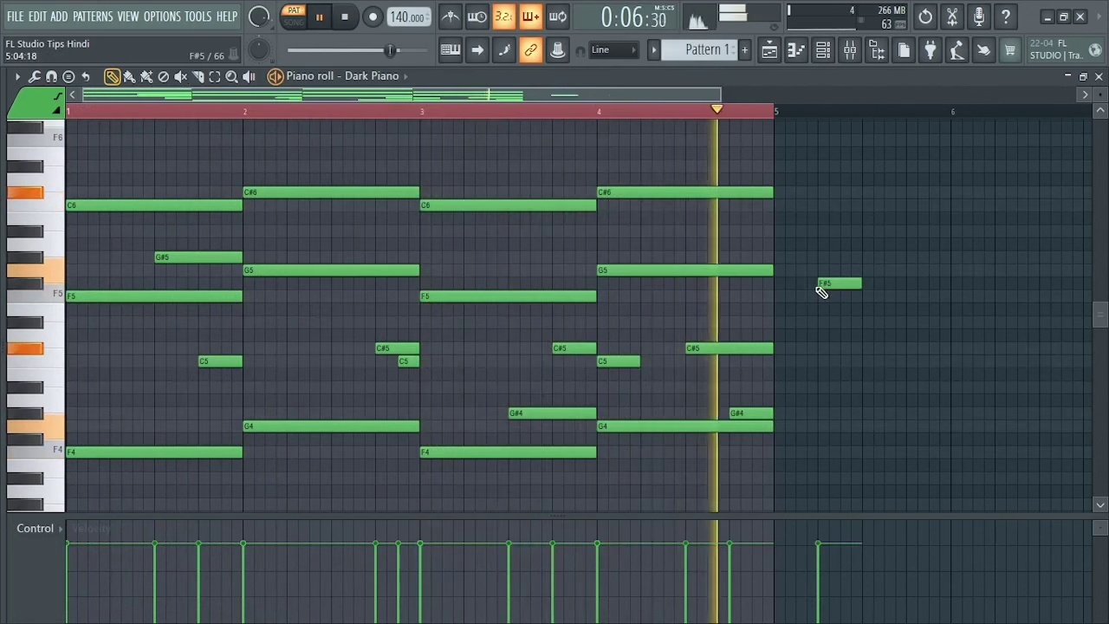
{"action": "key", "text": "space"}
{"action": "right_click", "coordinate": [843, 284]}
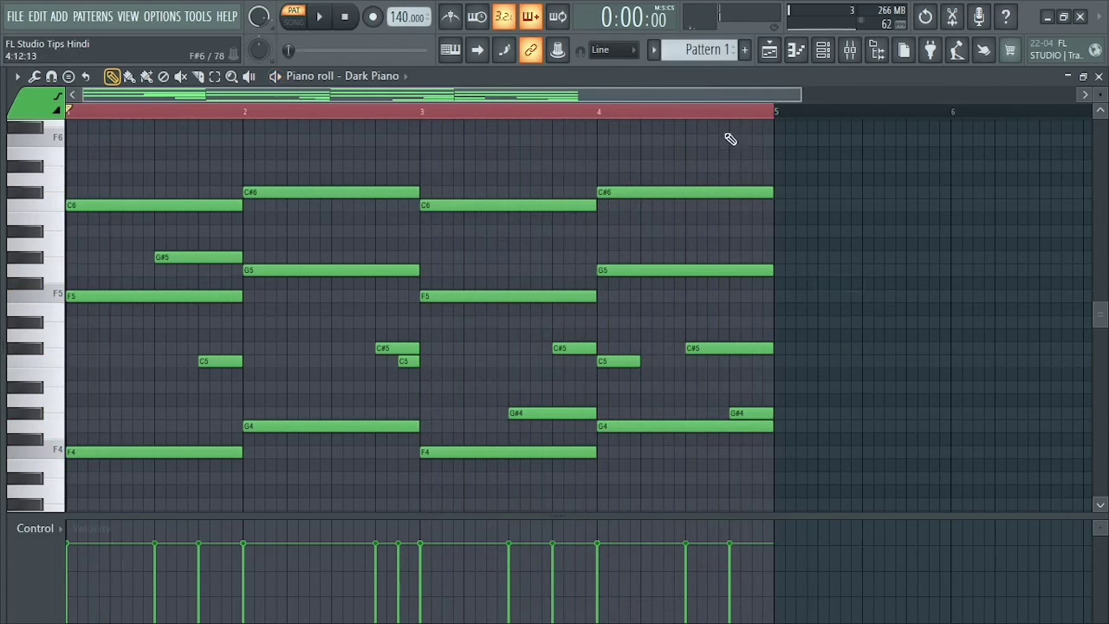
Select all the notes, transpose them down one octave and play the pattern.
{"action": "left_click_drag", "start_coordinate": [1102, 93], "coordinate": [1102, 99]}
{"action": "scroll", "coordinate": [967, 256], "scroll_direction": "up", "scroll_amount": 2}
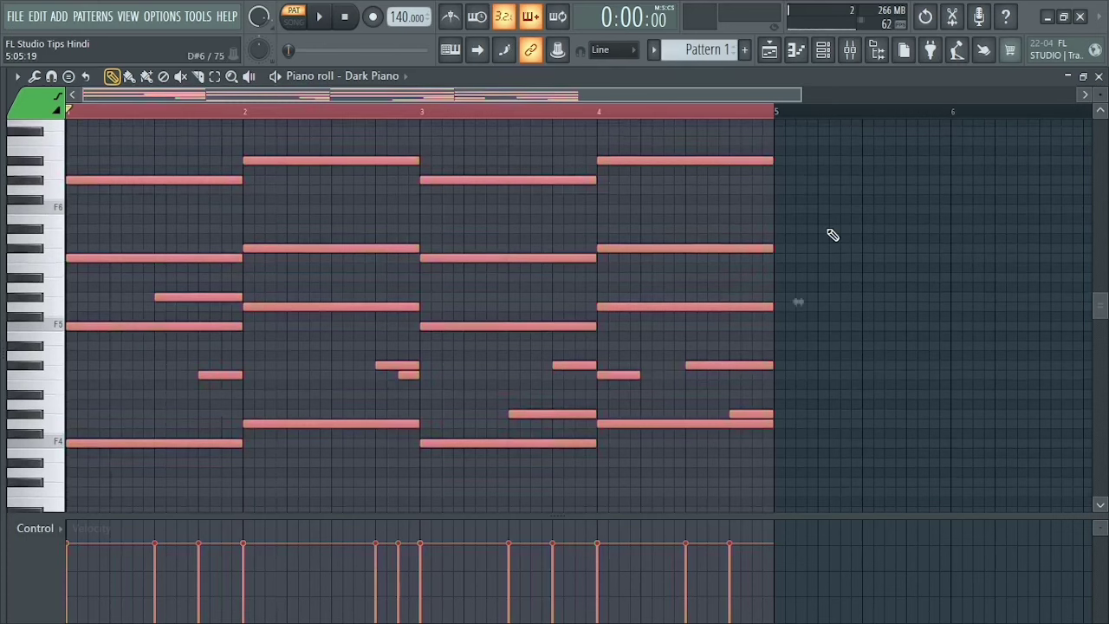
{"action": "key", "text": "ctrl+Down"}
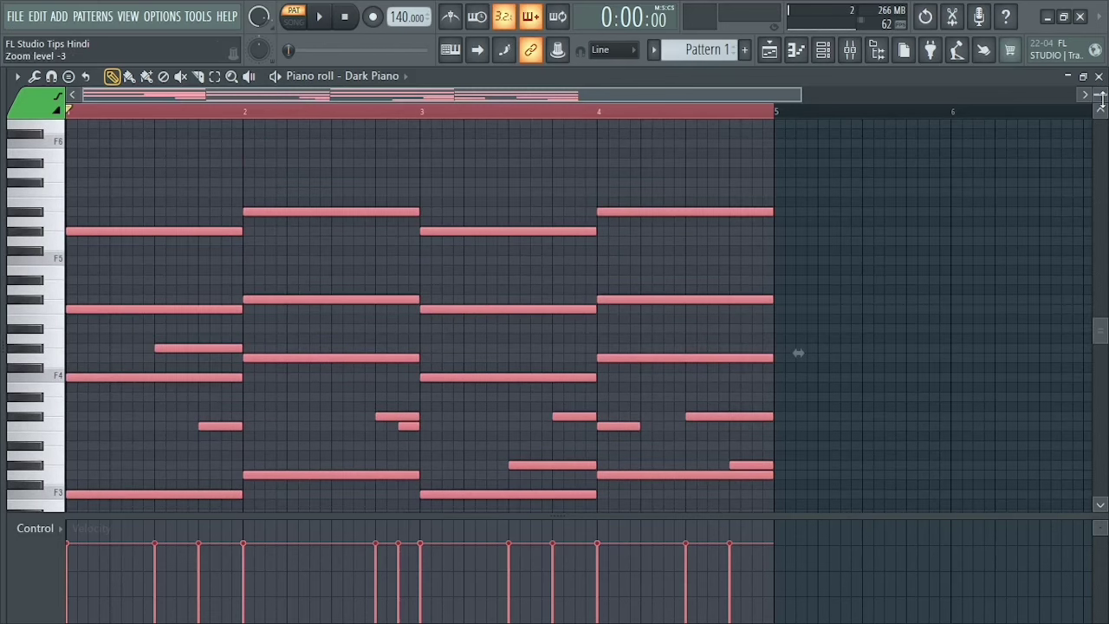
{"action": "scroll", "coordinate": [798, 353], "scroll_direction": "down", "scroll_amount": 2}
{"action": "key", "text": "space"}
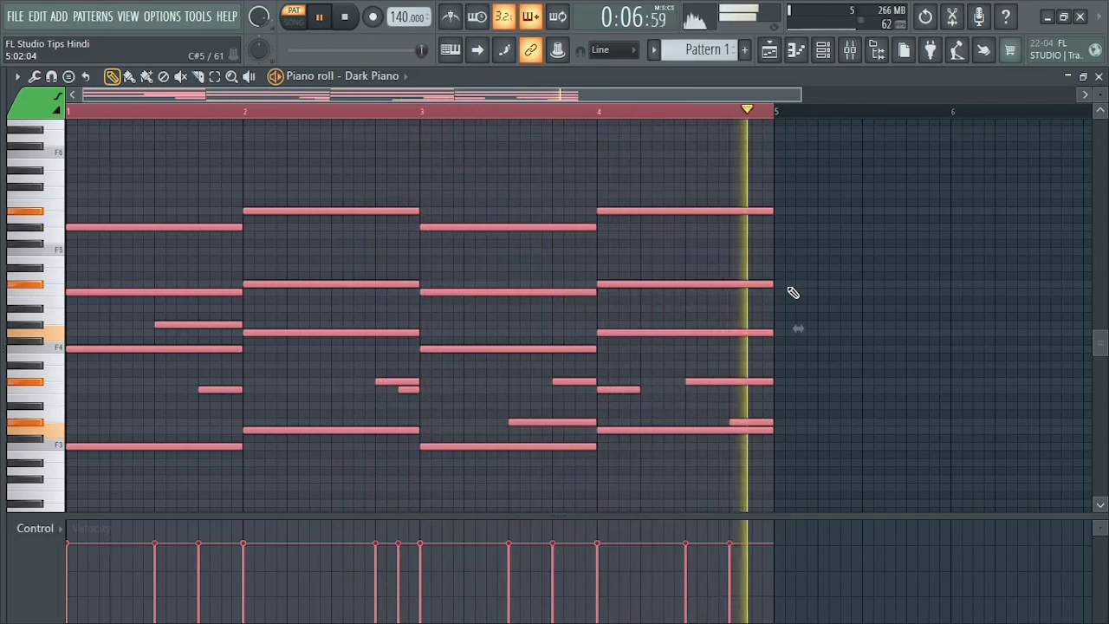
{"action": "key", "text": "space"}
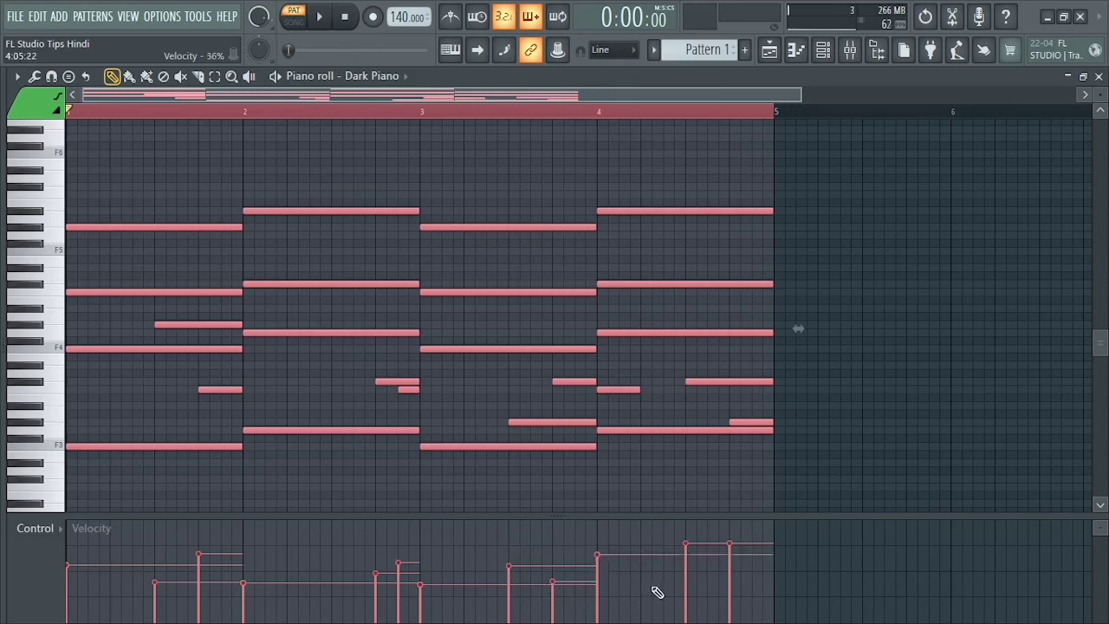
Vary the note velocities, raising those of the bar 2 and bar 3 chords, and play back the result.
{"action": "key", "text": "space"}
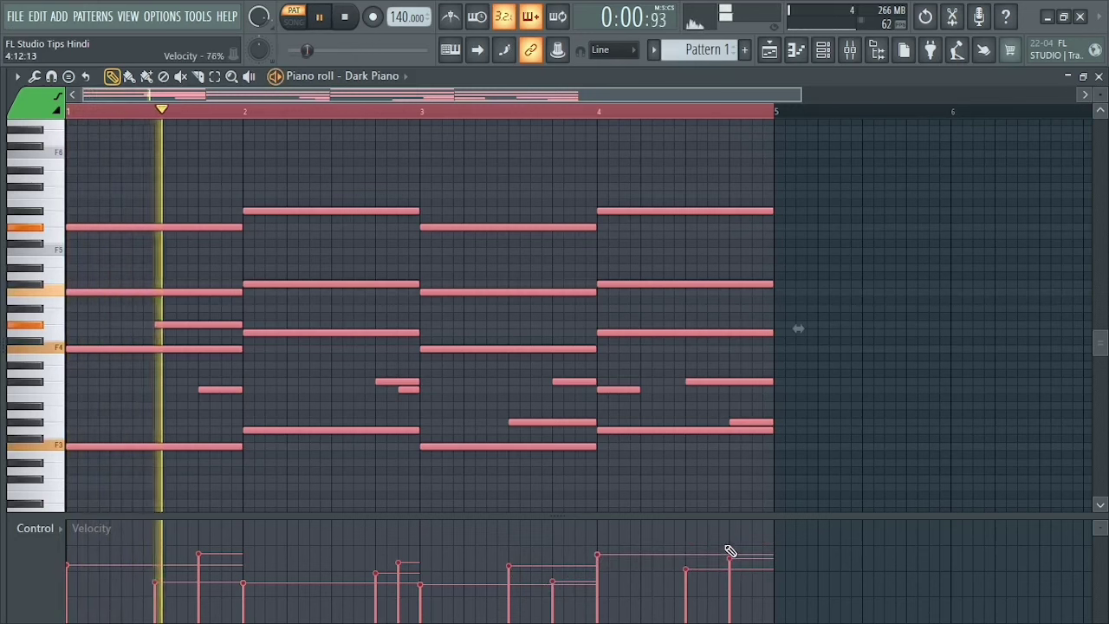
{"action": "left_click", "coordinate": [421, 555]}
{"action": "left_click", "coordinate": [246, 557]}
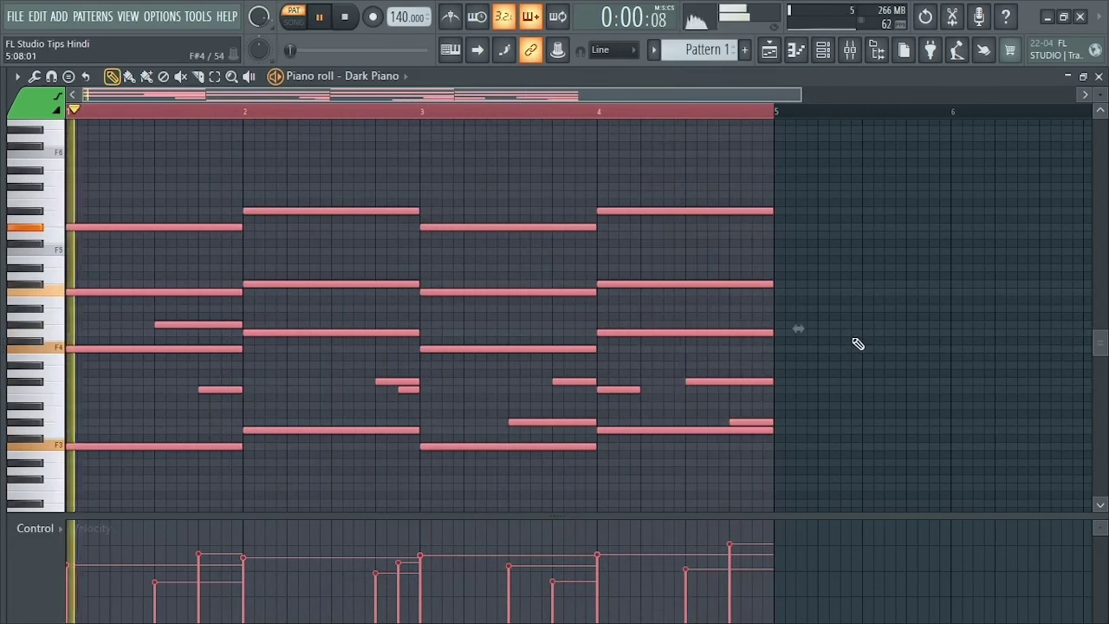
{"action": "key", "text": "space"}
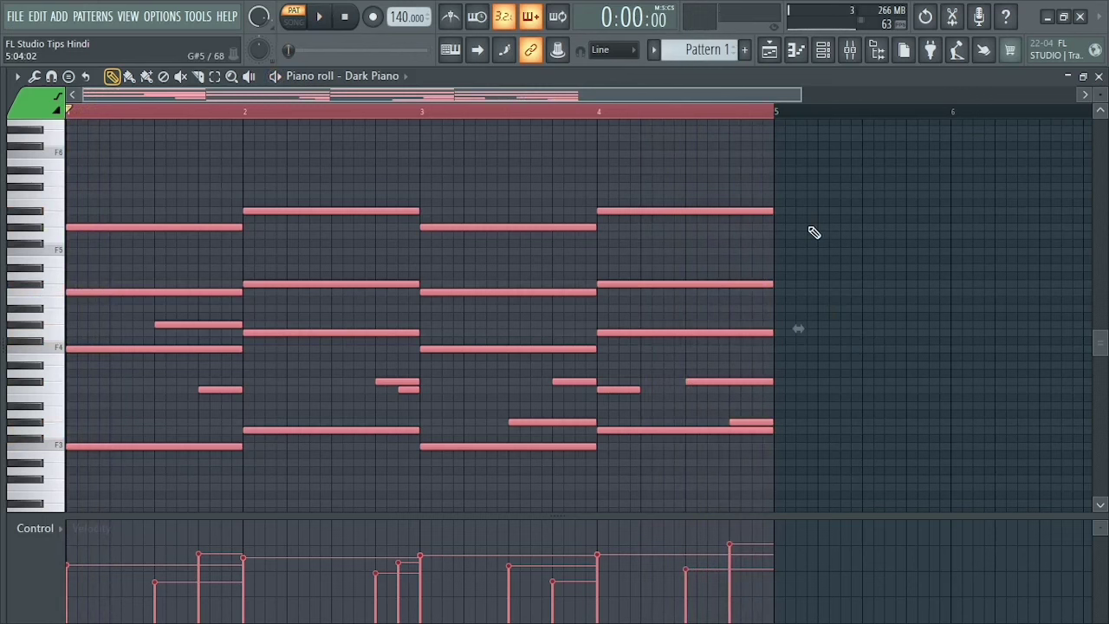
Strum the selected chords slightly with the strumizer, keeping Preserve end and Alternate direction on, and play the result.
{"action": "key", "text": "alt+s"}
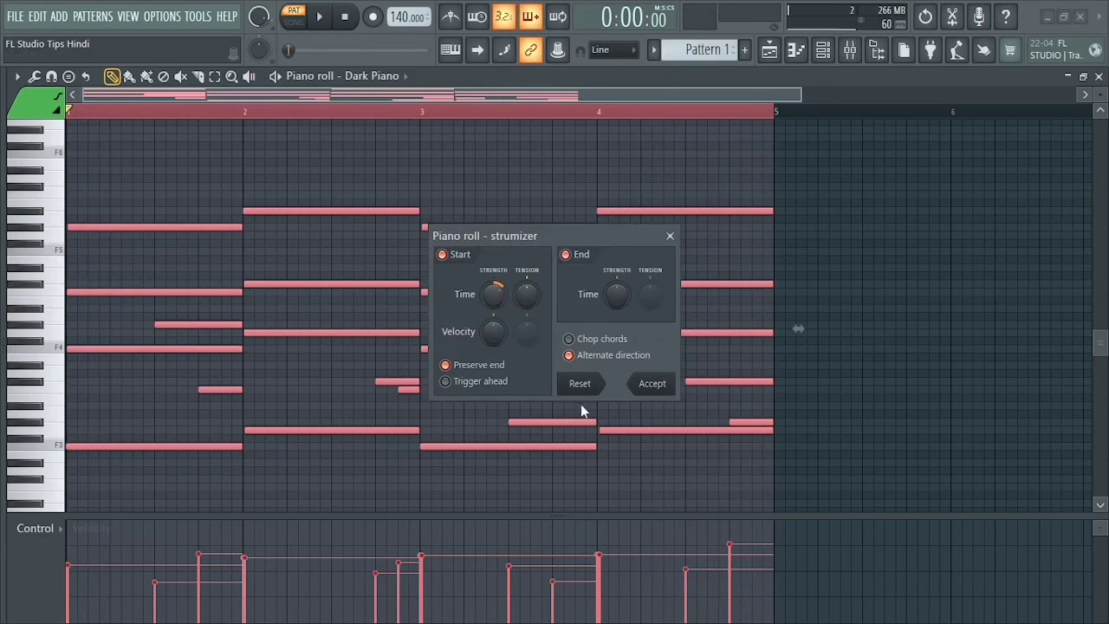
{"action": "key", "text": "space"}
{"action": "left_click", "coordinate": [649, 384]}
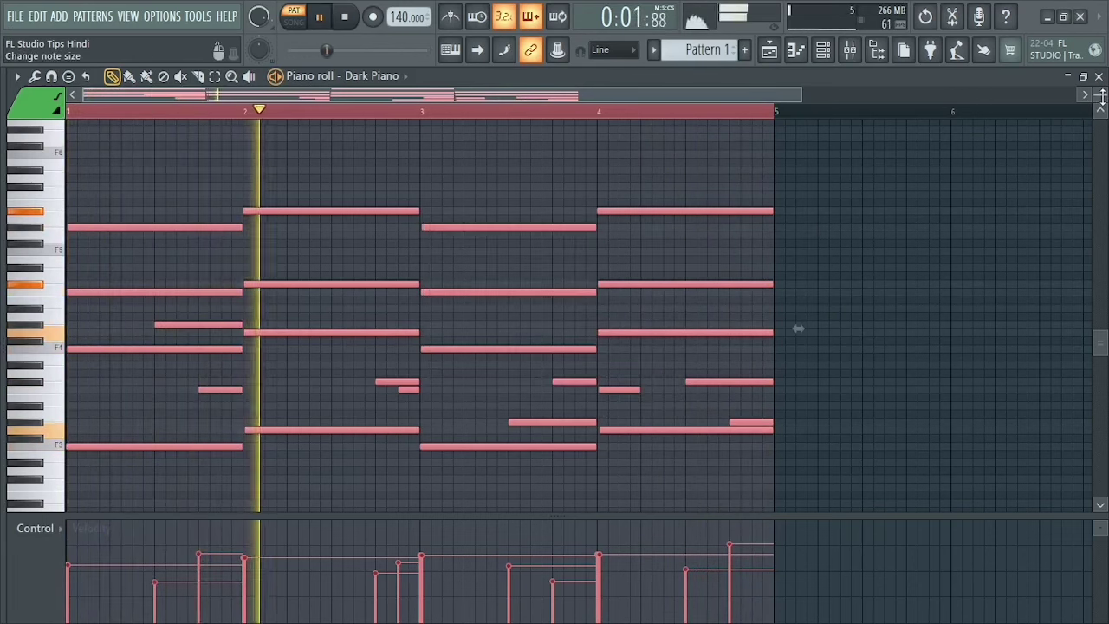
{"action": "left_click_drag", "start_coordinate": [1102, 97], "coordinate": [1101, 89]}
{"action": "key", "text": "space"}
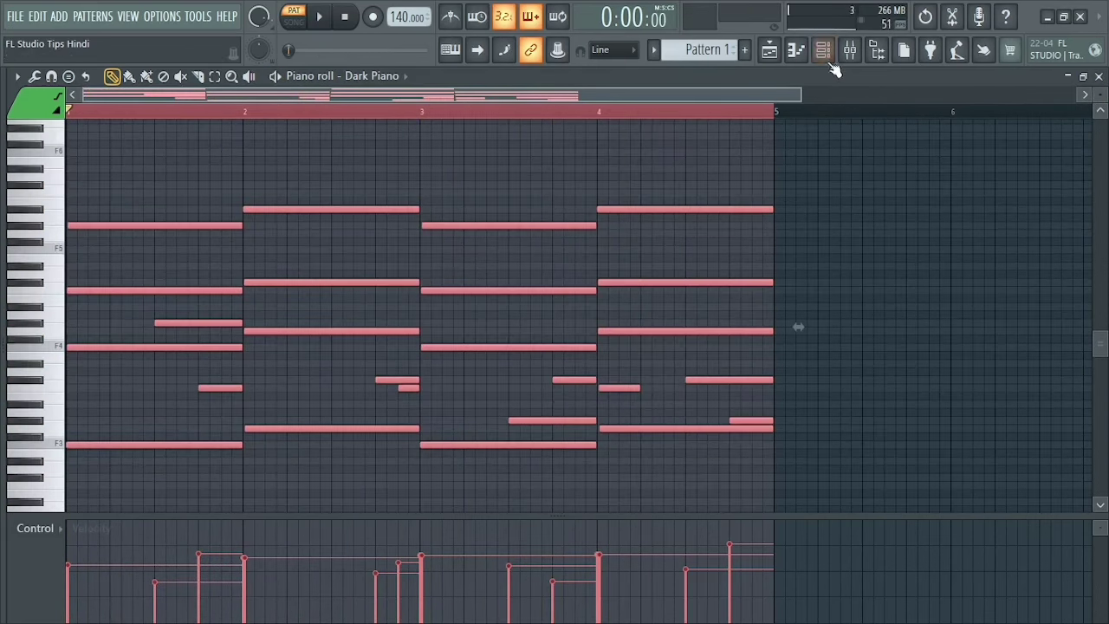
Place Pattern 1 on Track 1 at bar 1 of the playlist, consolidate it to an audio clip and play it.
{"action": "left_click", "coordinate": [770, 49]}
{"action": "left_click_drag", "start_coordinate": [41, 132], "coordinate": [229, 147]}
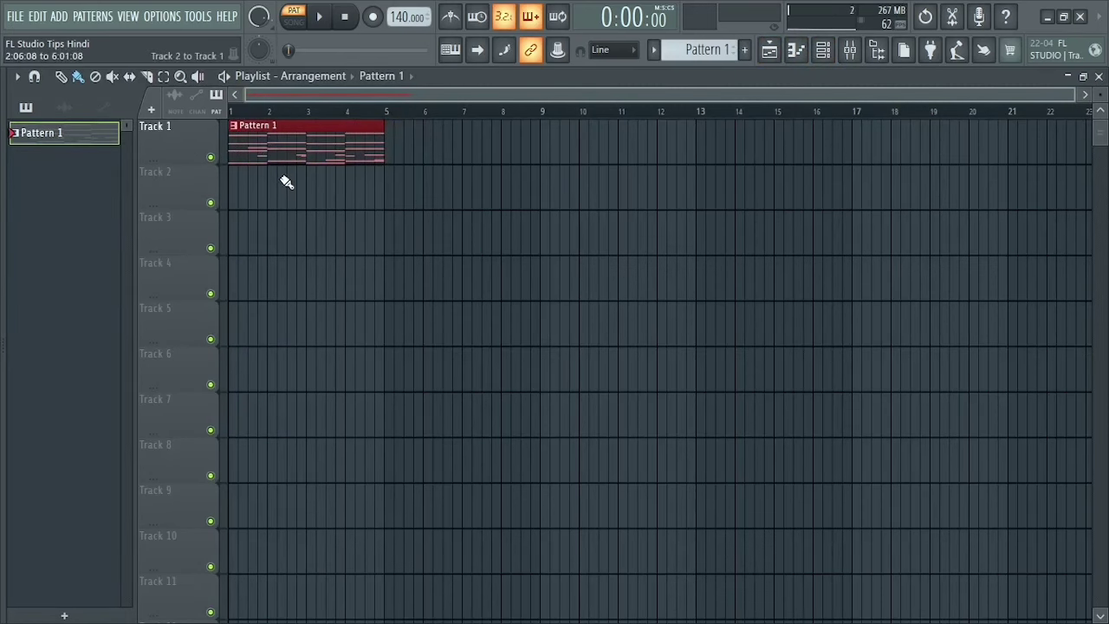
{"action": "key", "text": "ctrl+alt+c"}
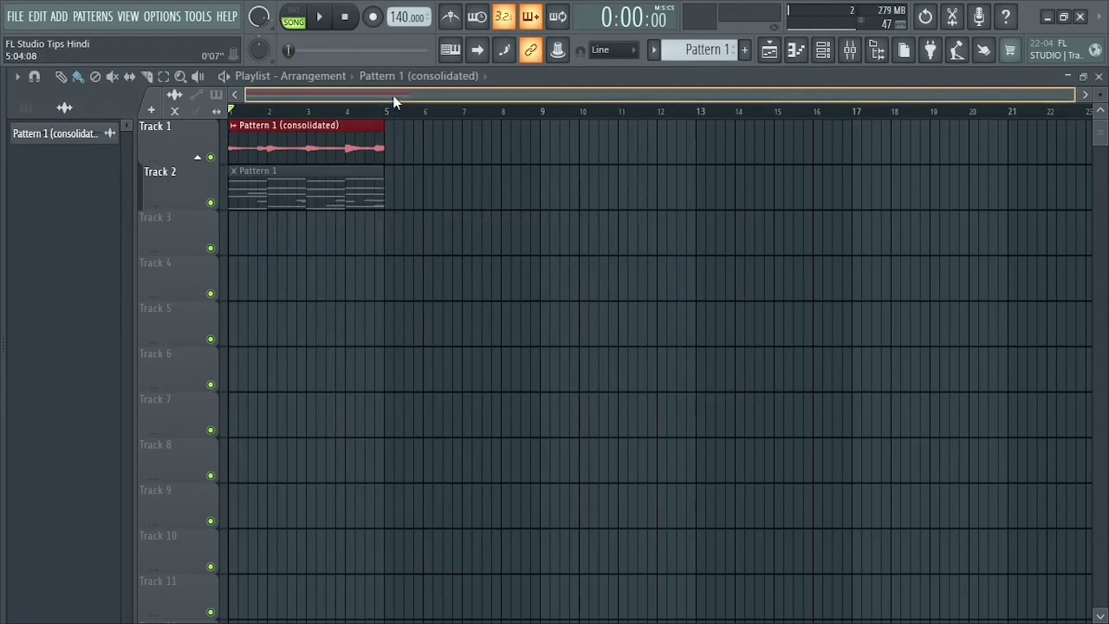
{"action": "key", "text": "space"}
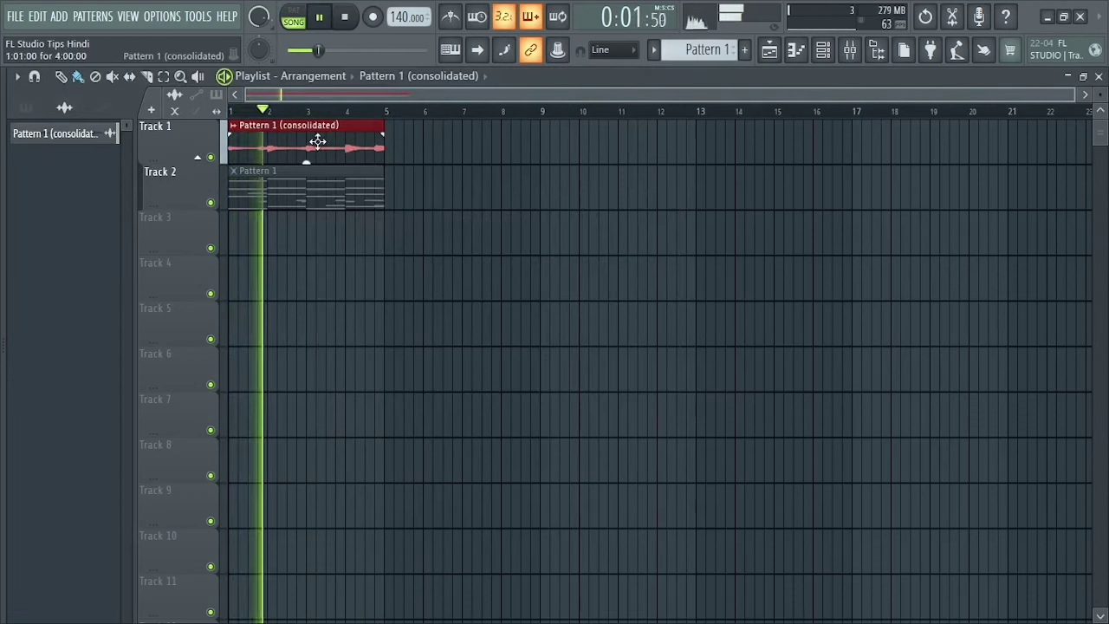
Shift the consolidated audio clip's time-stretching pitch to -286 cents and play the arrangement.
{"action": "double_click", "coordinate": [318, 141]}
{"action": "key", "text": "space"}
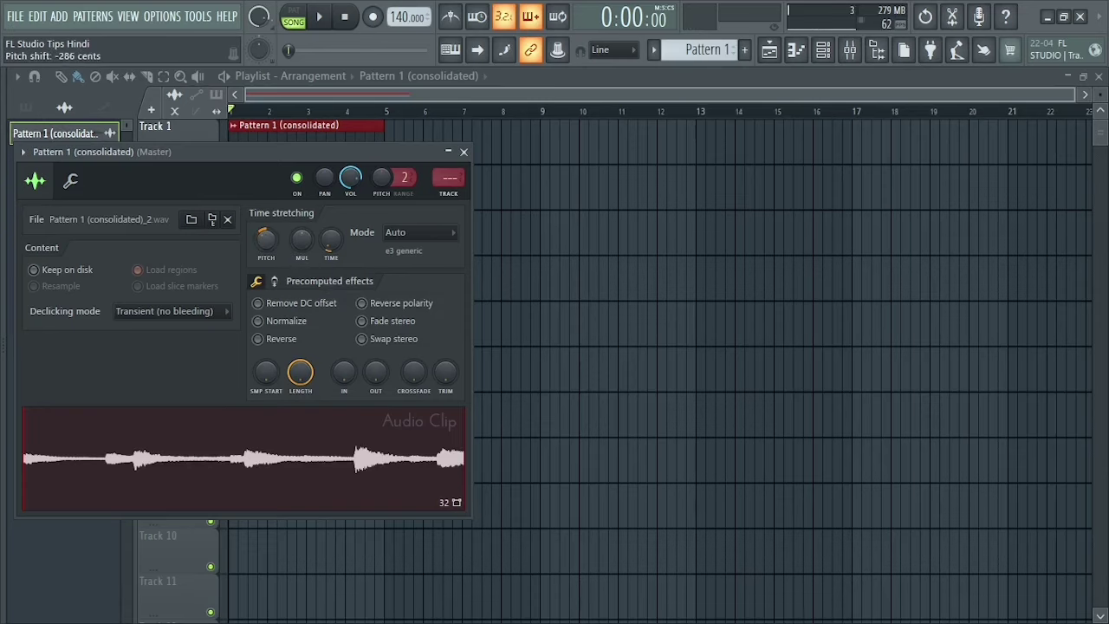
{"action": "key", "text": "space"}
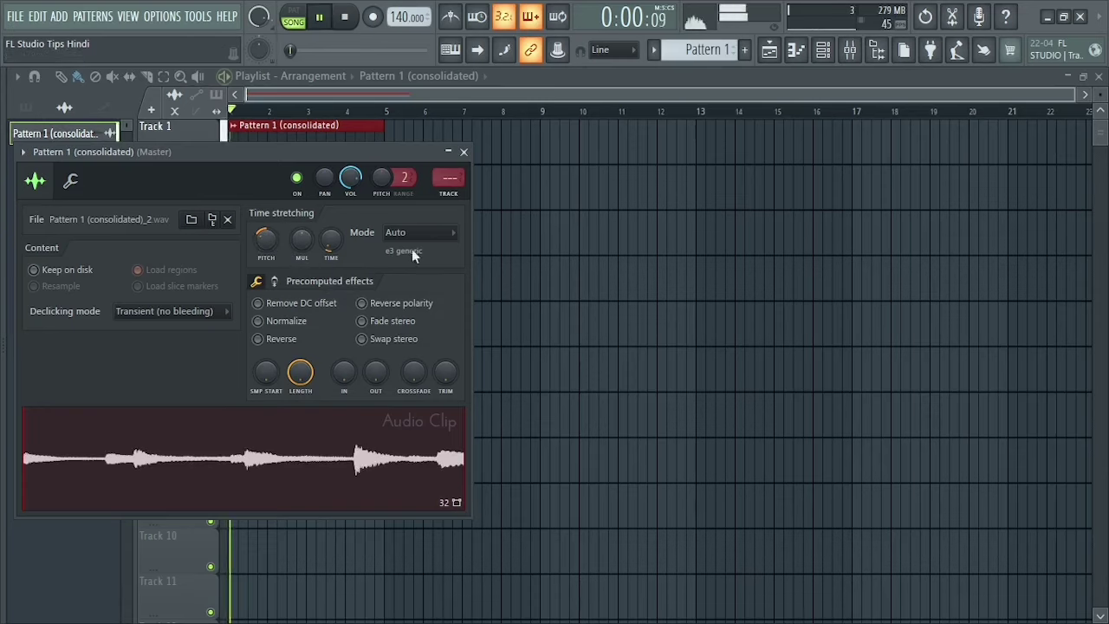
{"action": "left_click", "coordinate": [463, 153]}
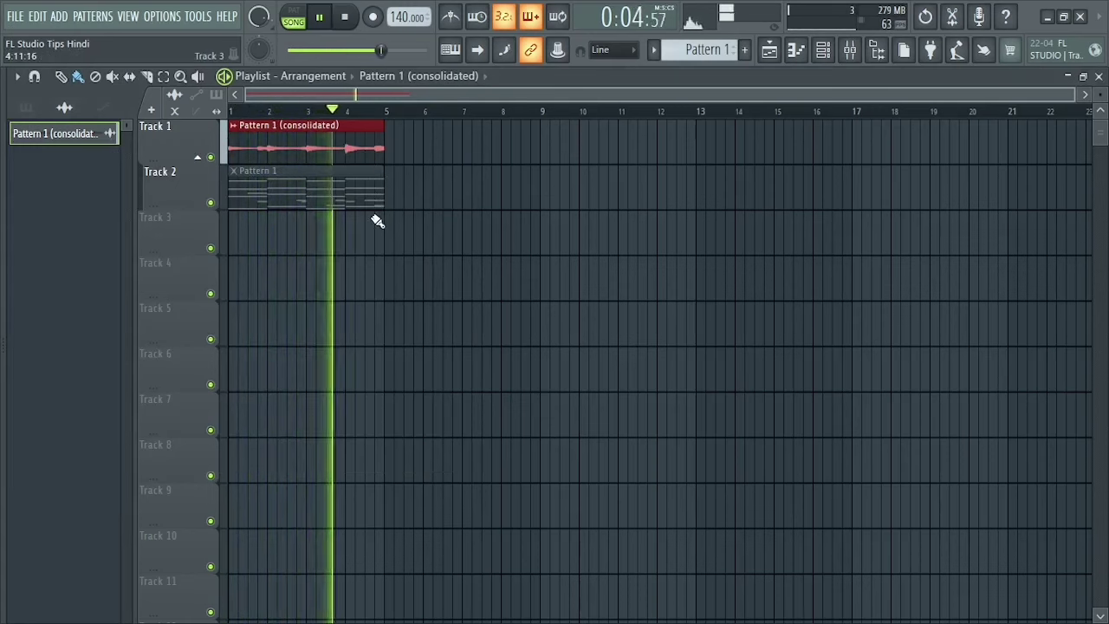
{"action": "key", "text": "space"}
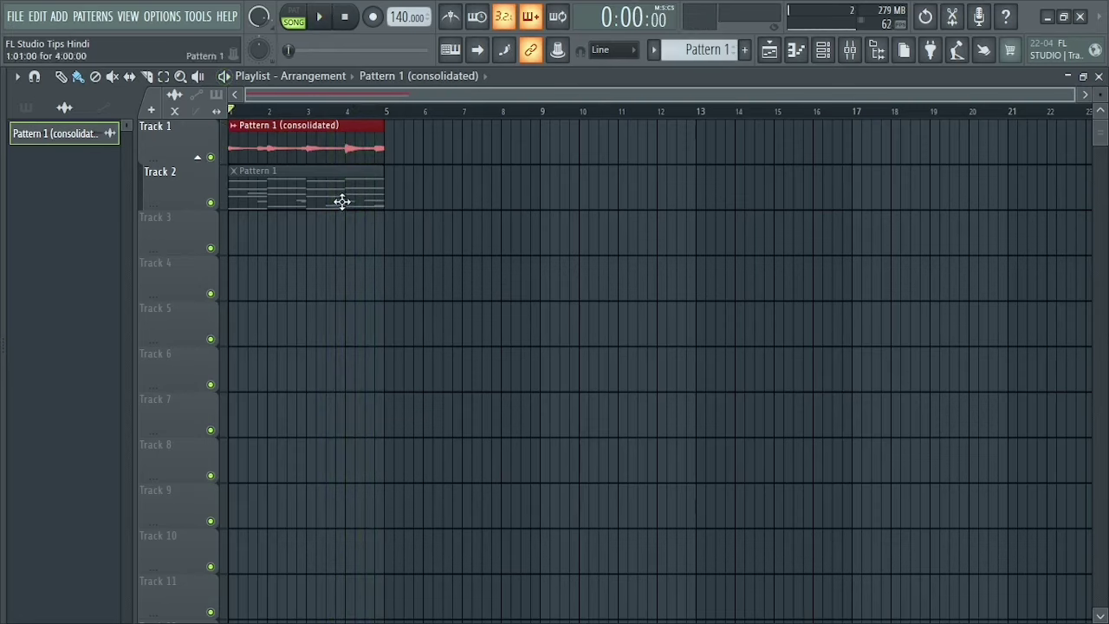
Show all channels in the channel rack and replace the Dark Piano instrument with GMS.
{"action": "left_click", "coordinate": [822, 50]}
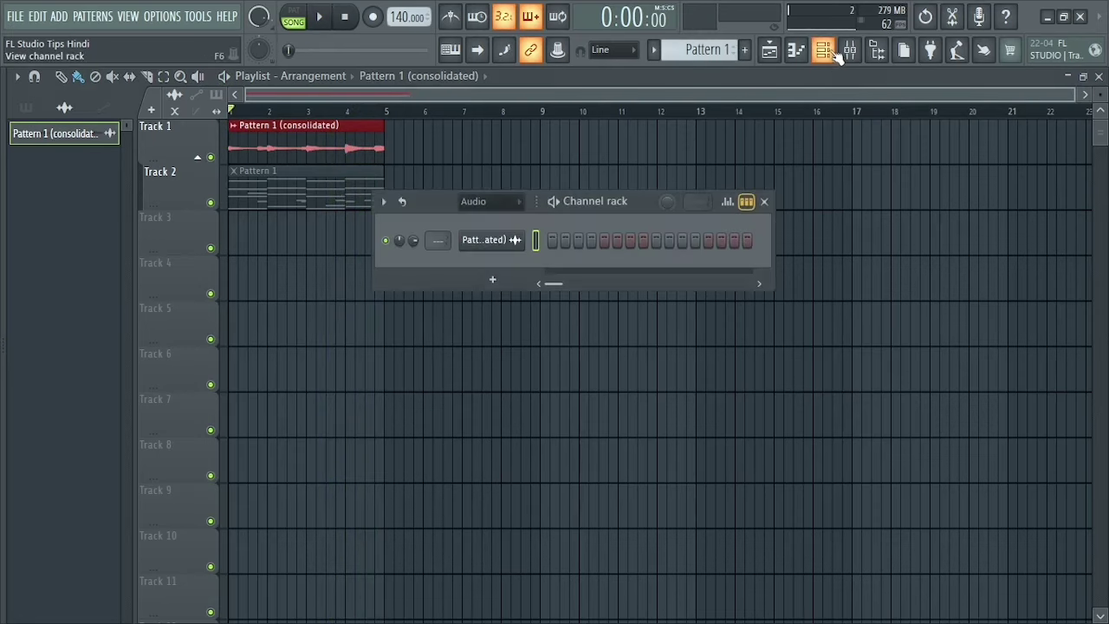
{"action": "left_click", "coordinate": [509, 202]}
{"action": "left_click", "coordinate": [505, 219]}
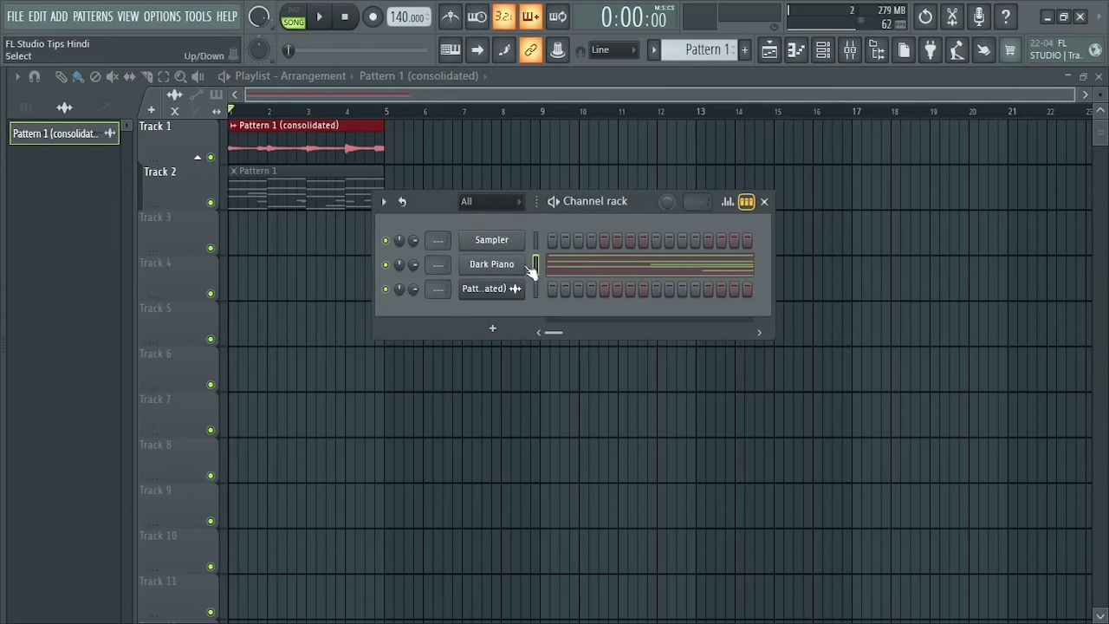
{"action": "right_click", "coordinate": [493, 264]}
{"action": "mouse_move", "coordinate": [598, 389]}
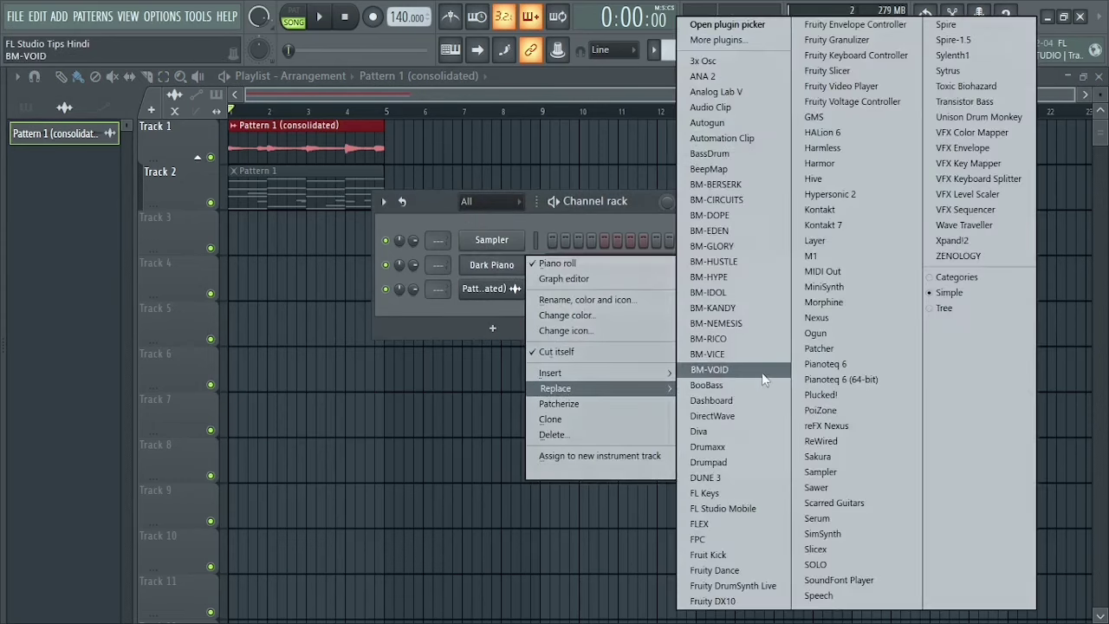
{"action": "left_click", "coordinate": [832, 119]}
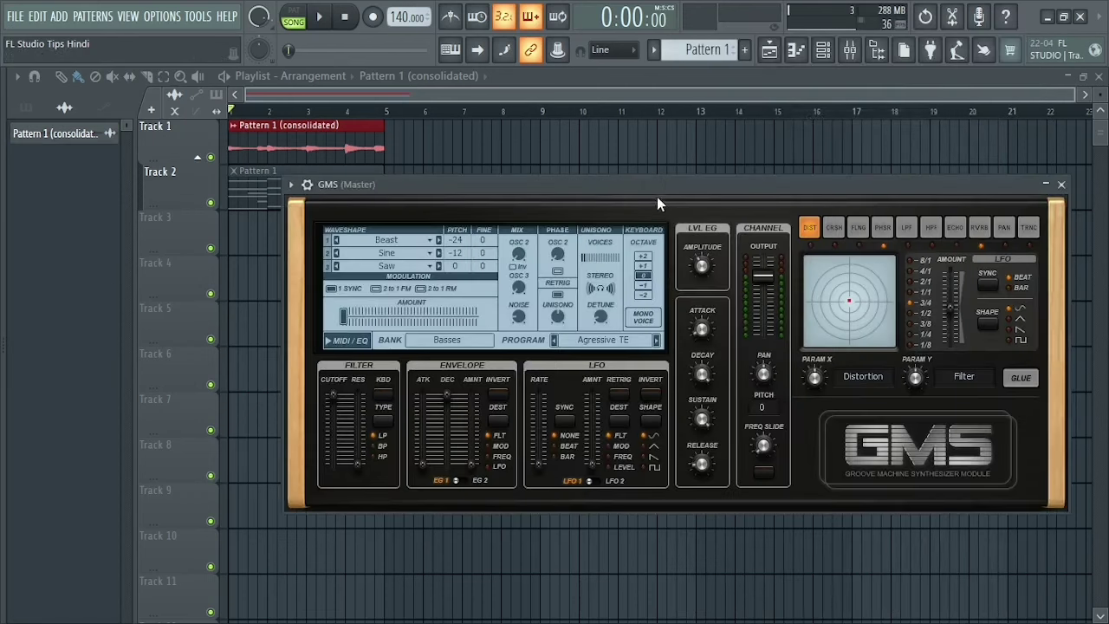
Load the Pad 3 MC preset from the Pads & Textures bank in GMS and play the pattern with it.
{"action": "left_click_drag", "start_coordinate": [657, 199], "coordinate": [536, 170]}
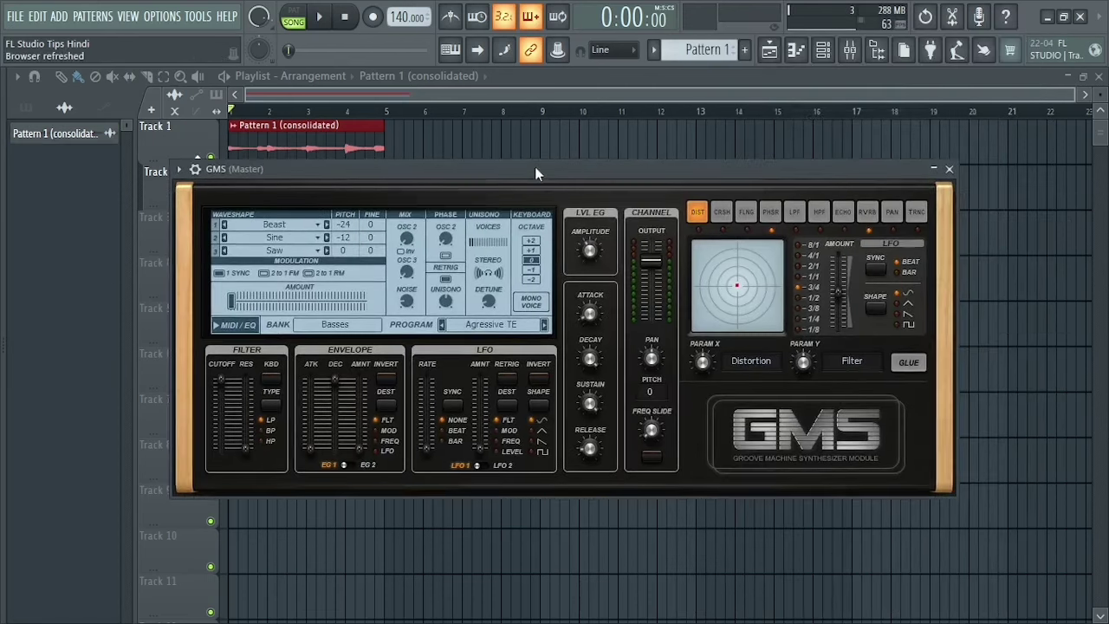
{"action": "left_click", "coordinate": [367, 334]}
{"action": "left_click", "coordinate": [461, 340]}
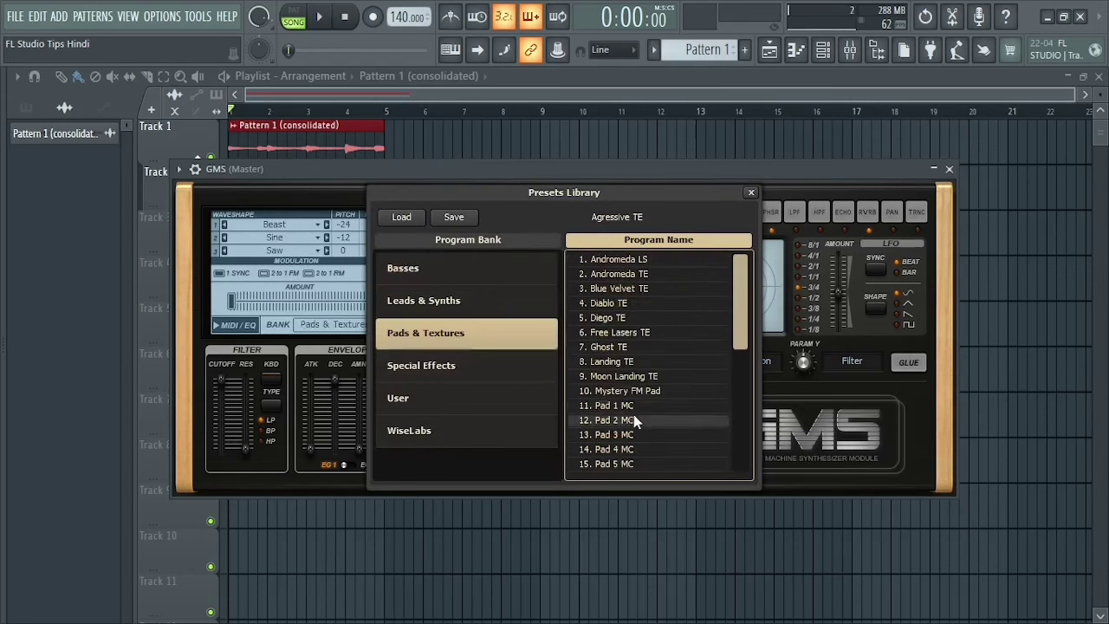
{"action": "left_click", "coordinate": [628, 435]}
{"action": "left_click", "coordinate": [751, 192]}
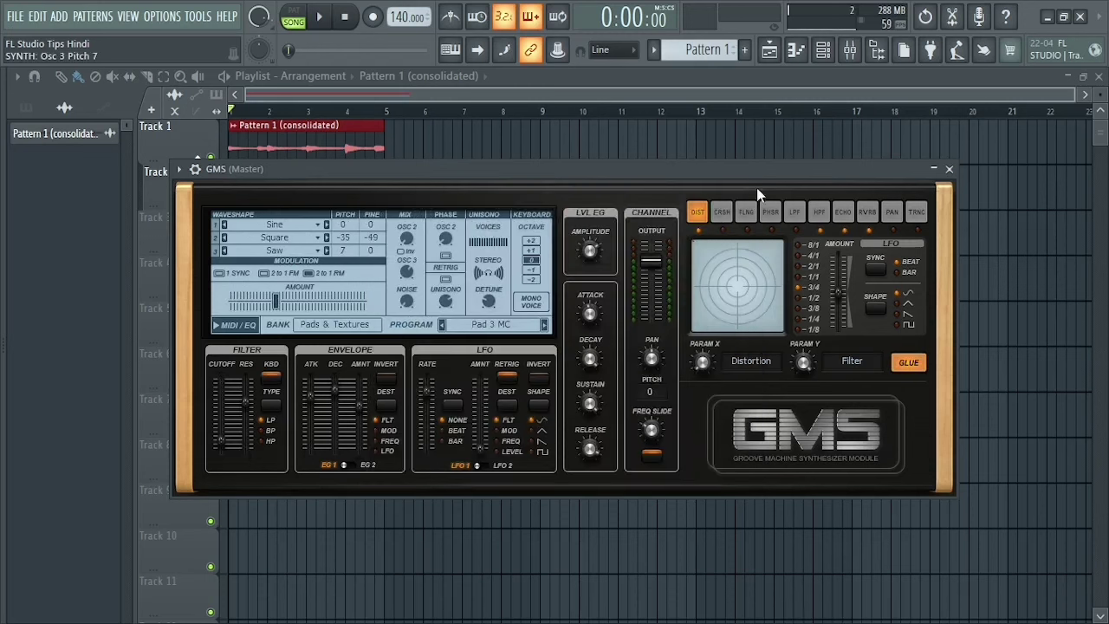
{"action": "left_click", "coordinate": [951, 169]}
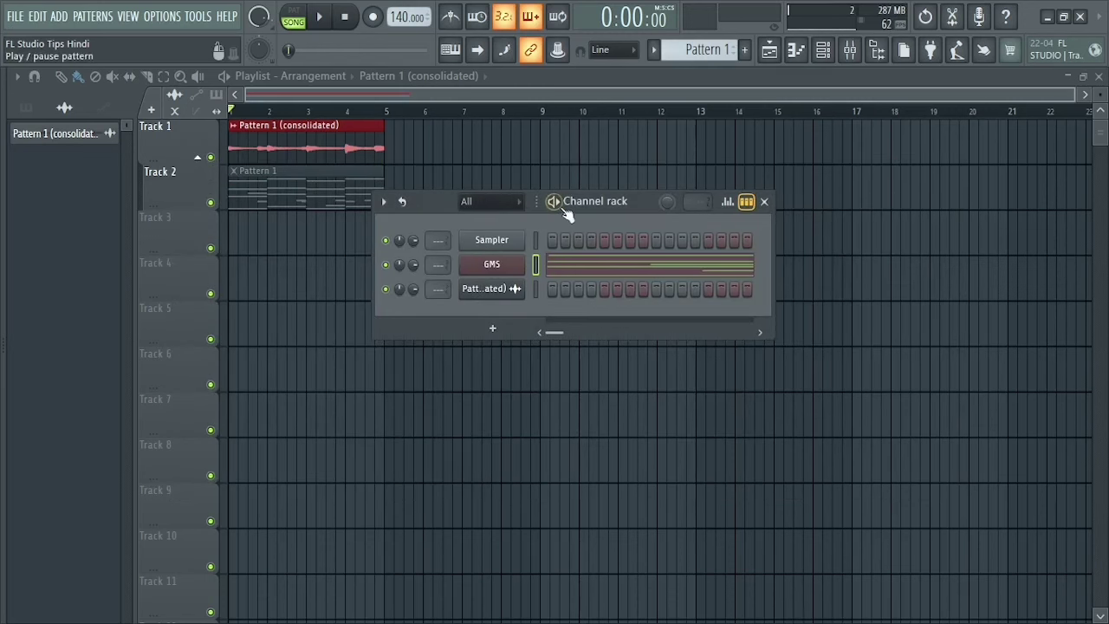
{"action": "key", "text": "space"}
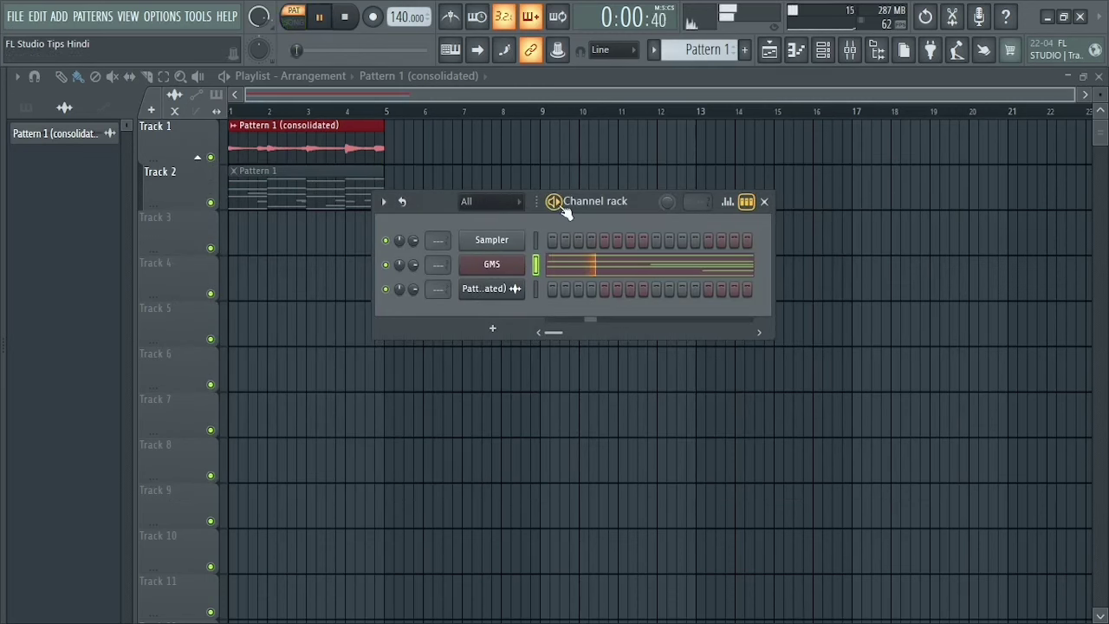
Stop playback and open the GMS channel's notes in the piano roll.
{"action": "key", "text": "space"}
{"action": "left_click", "coordinate": [615, 273]}
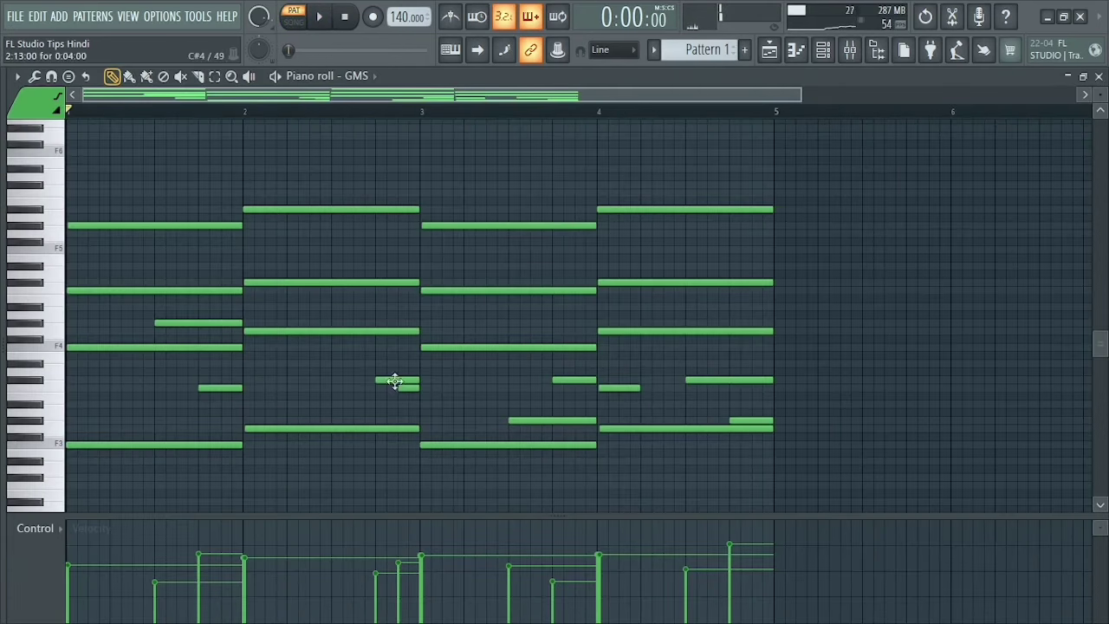
{"action": "right_click", "coordinate": [412, 388]}
{"action": "right_click", "coordinate": [407, 382]}
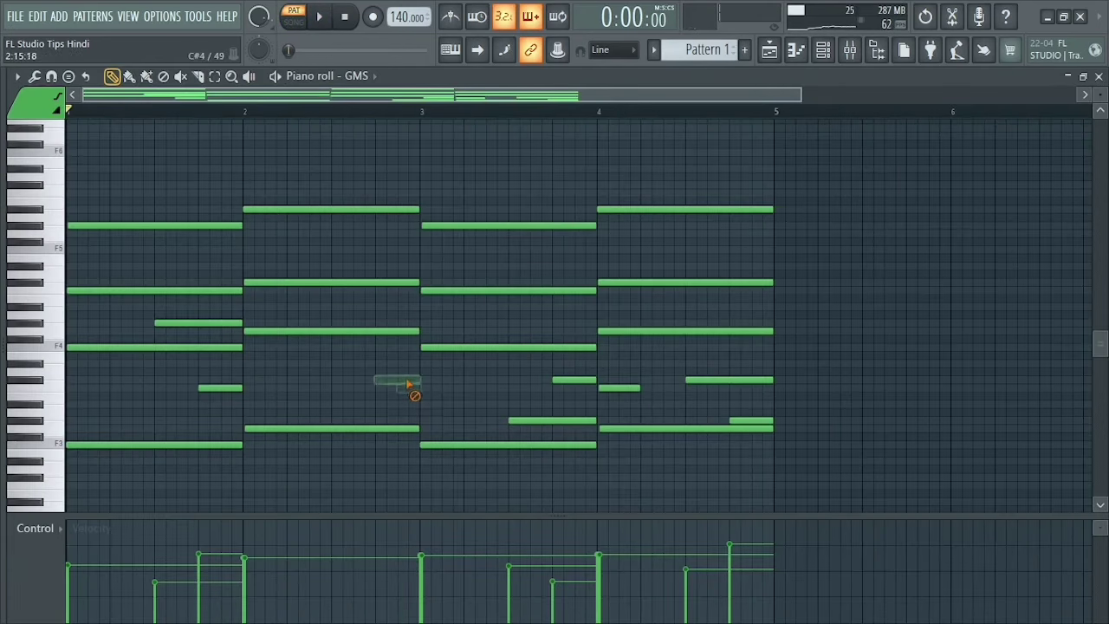
{"action": "right_click", "coordinate": [221, 388]}
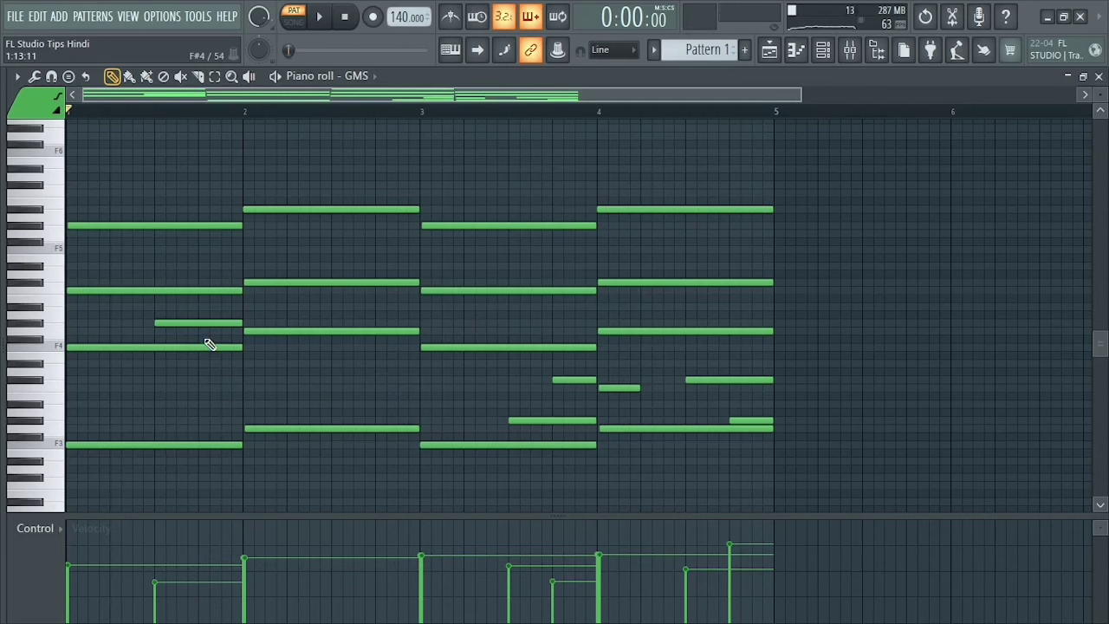
{"action": "key", "text": "ctrl+z"}
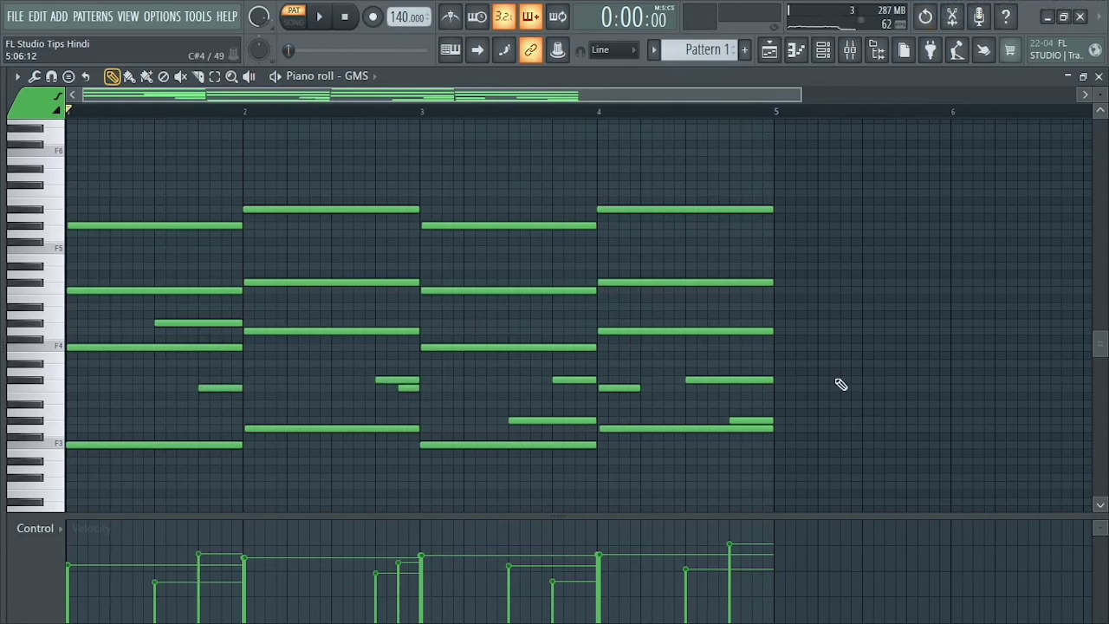
Transpose all the GMS notes up one octave and play the pattern briefly.
{"action": "key", "text": "ctrl+Up"}
{"action": "key", "text": "space"}
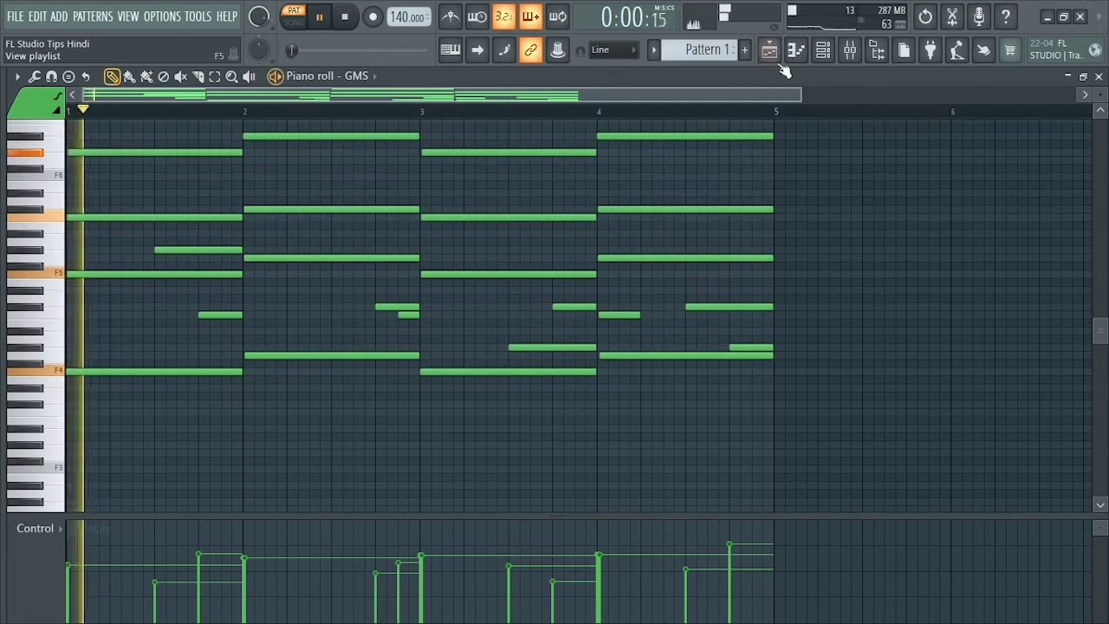
{"action": "key", "text": "space"}
Unmute the Pattern 1 clip on Track 2 of the playlist and consolidate it to an audio clip.
{"action": "left_click", "coordinate": [776, 60]}
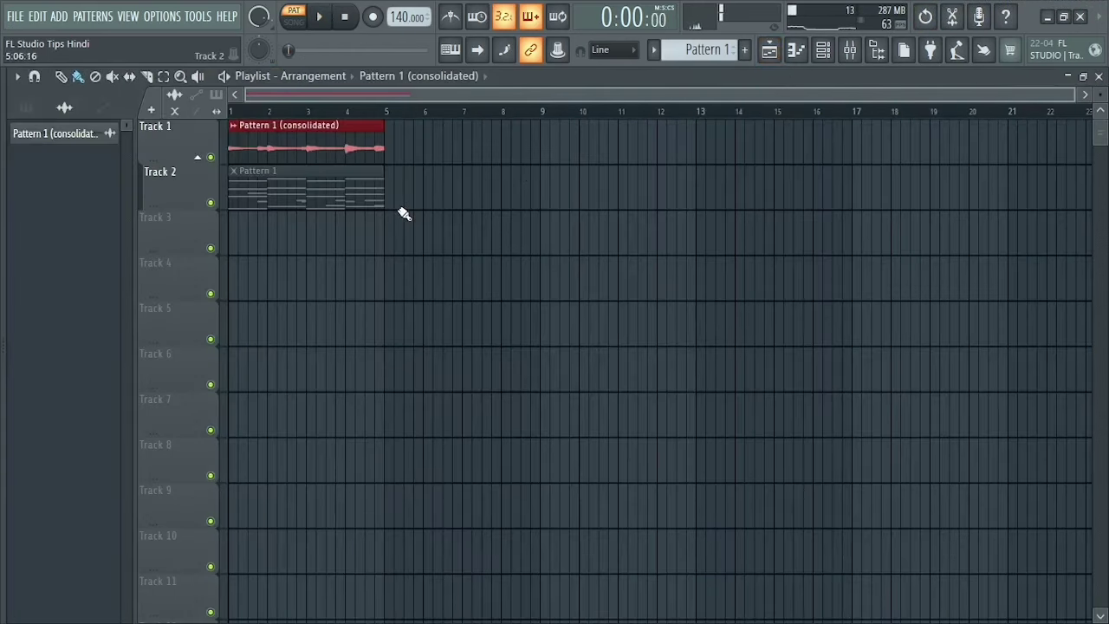
{"action": "left_click", "coordinate": [327, 199]}
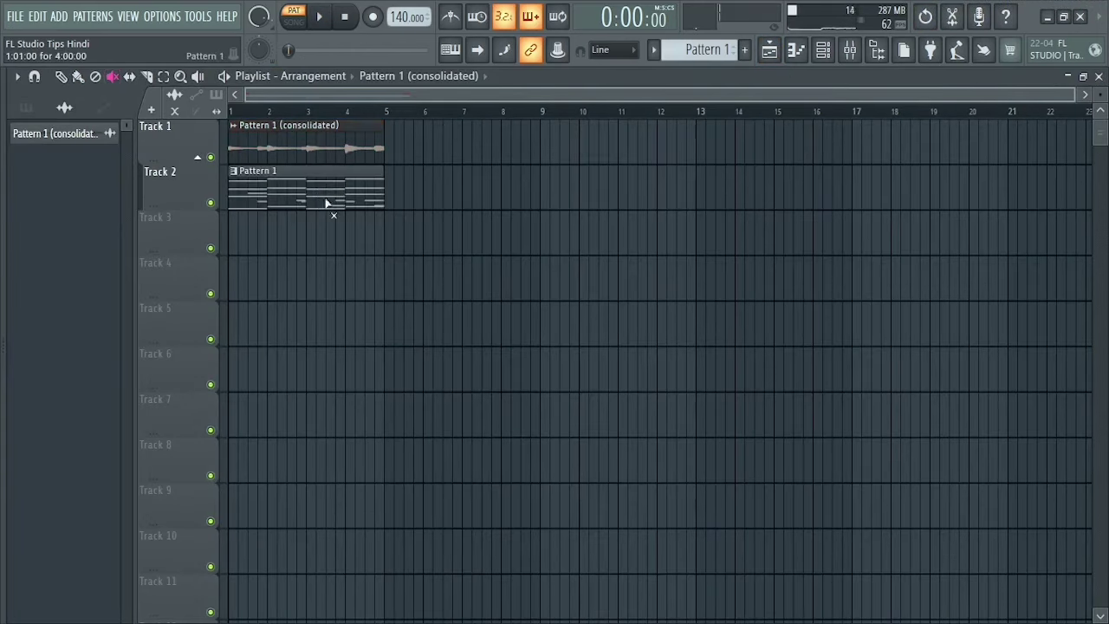
{"action": "left_click", "coordinate": [319, 203]}
{"action": "key", "text": "ctrl+alt+c"}
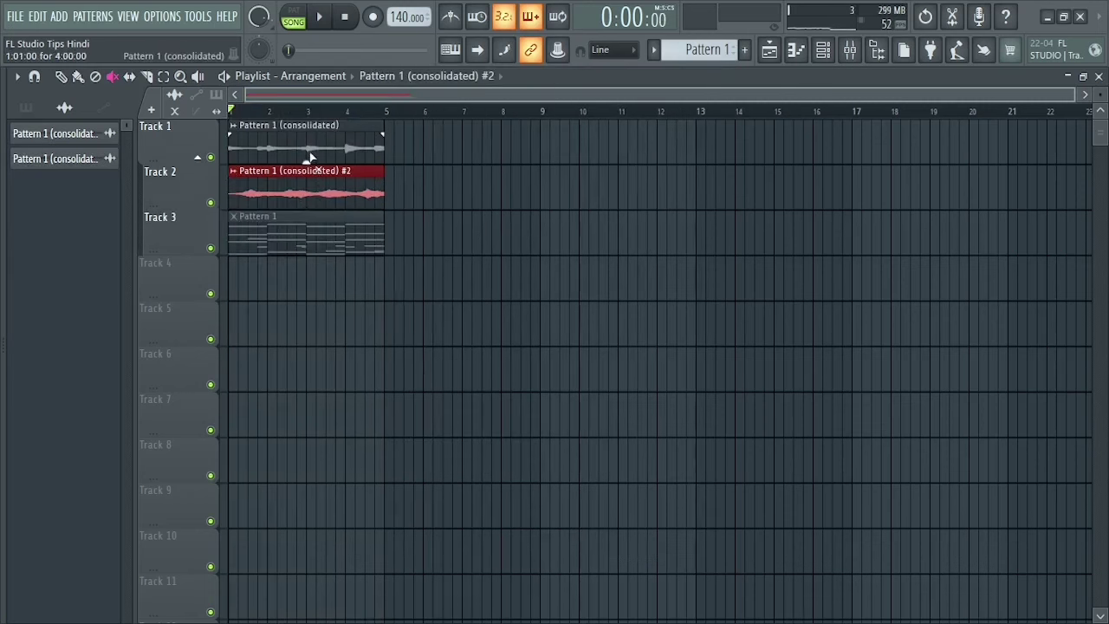
Reset the time-stretching pitch of the Pattern 1 (consolidated) audio clip on Track 1.
{"action": "double_click", "coordinate": [309, 151]}
{"action": "right_click", "coordinate": [264, 236]}
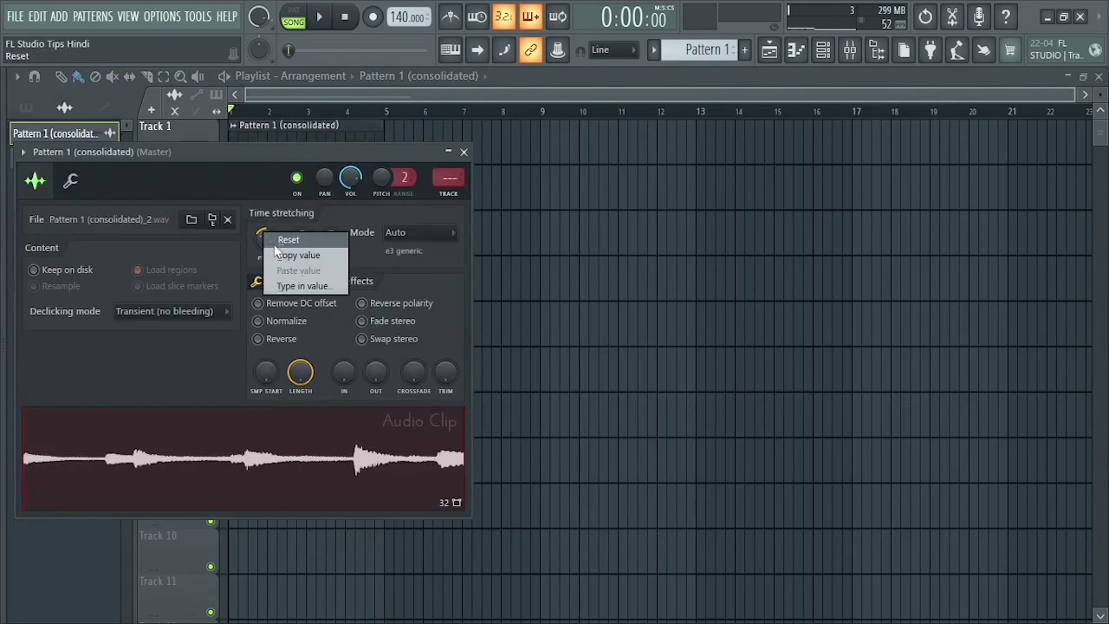
{"action": "left_click", "coordinate": [282, 232]}
{"action": "left_click", "coordinate": [464, 152]}
Play the two layered audio clips in the playlist in song mode.
{"action": "double_click", "coordinate": [327, 225]}
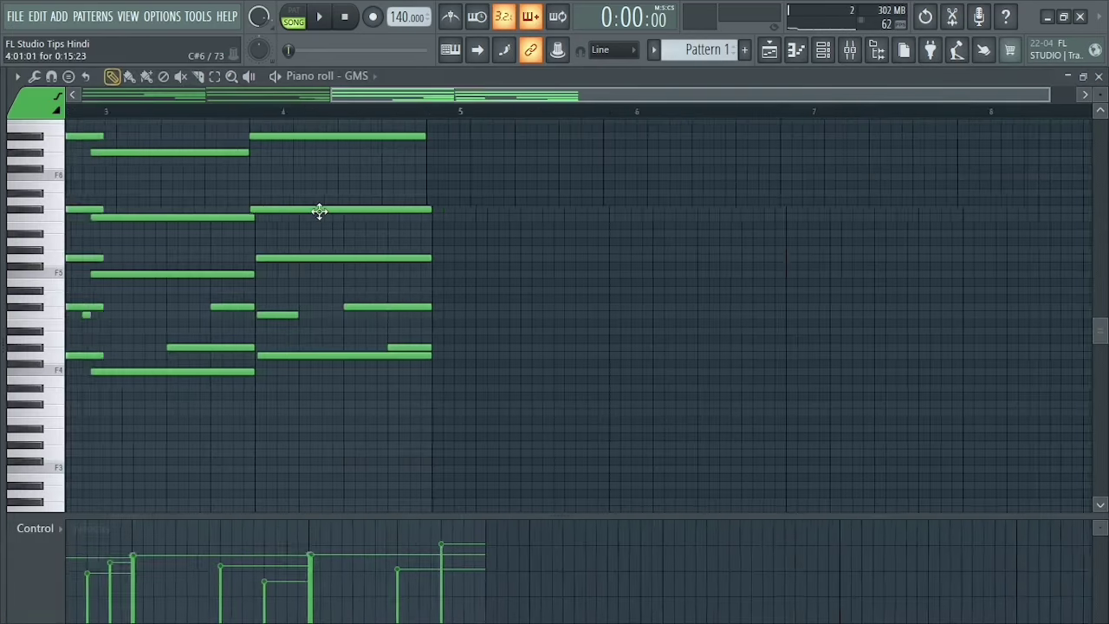
{"action": "left_click", "coordinate": [769, 52]}
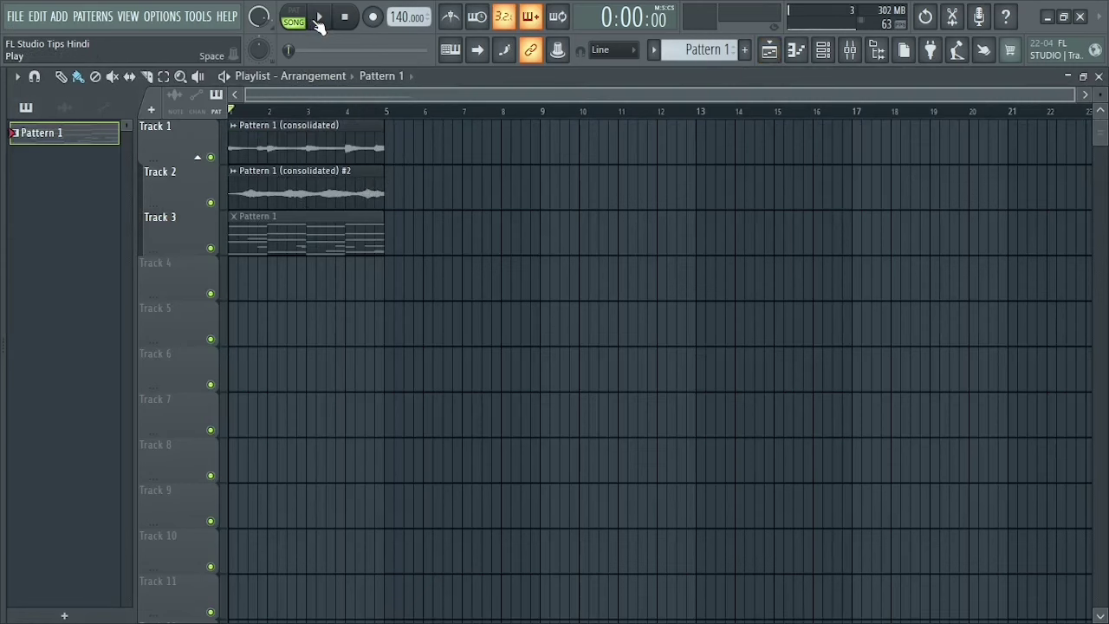
{"action": "left_click", "coordinate": [319, 18]}
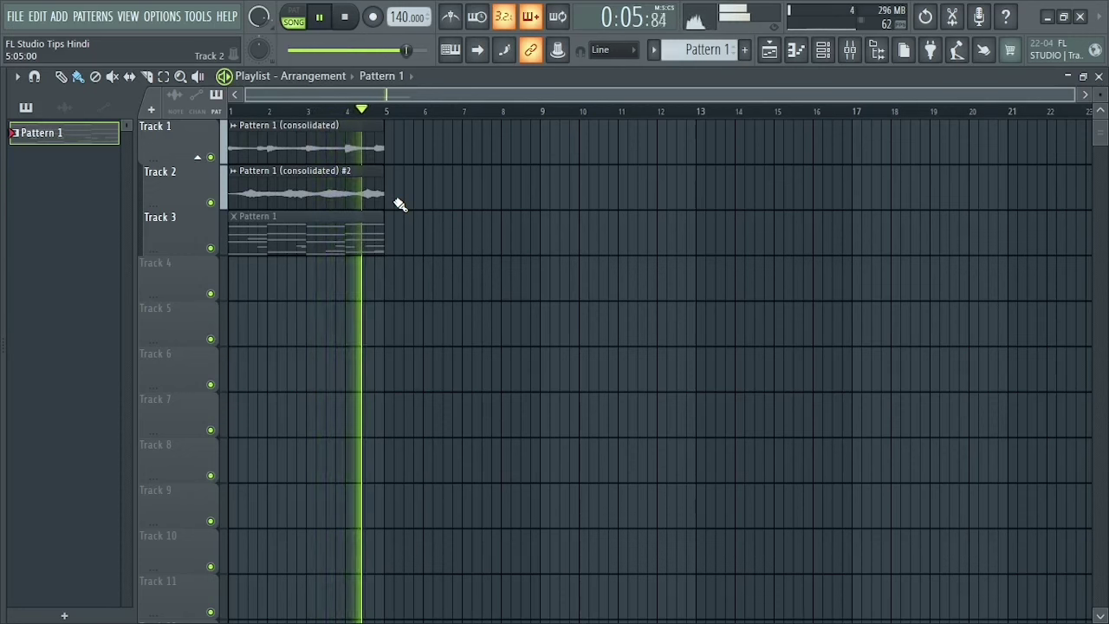
{"action": "key", "text": "space"}
Lower the channel volume of the Pattern 1 (consolidated) #2 clip and play the arrangement.
{"action": "double_click", "coordinate": [304, 199]}
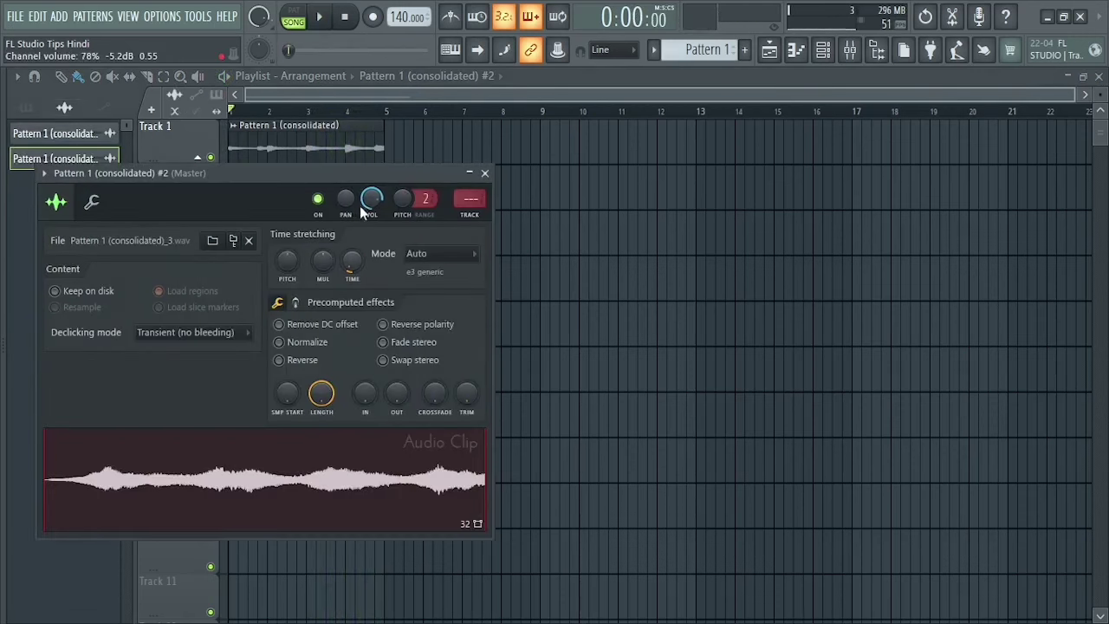
{"action": "left_click", "coordinate": [487, 174]}
{"action": "key", "text": "space"}
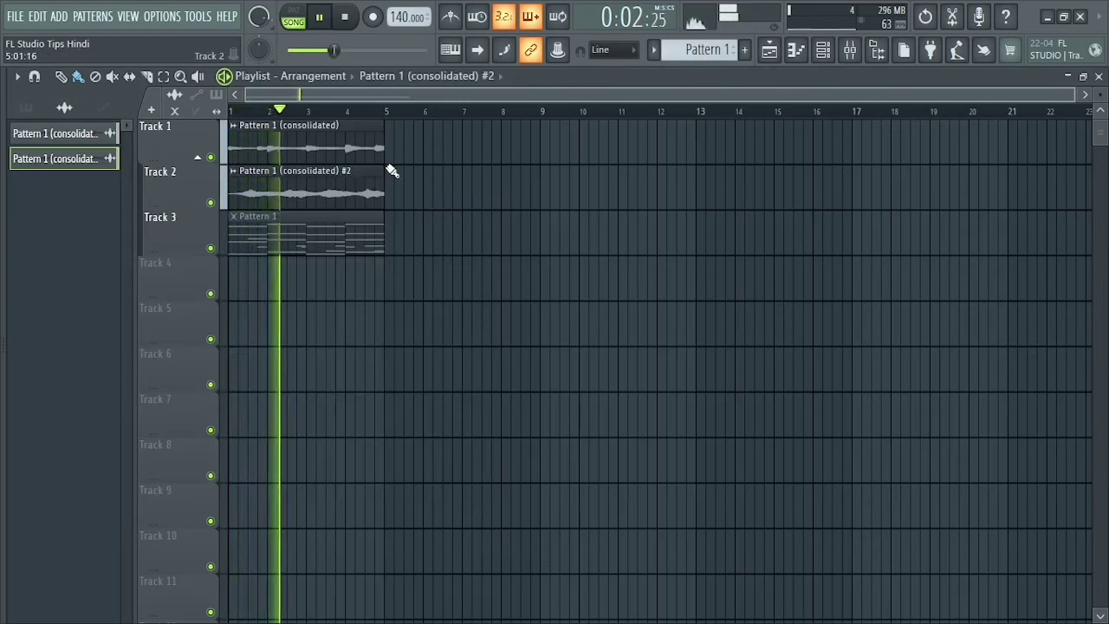
{"action": "key", "text": "space"}
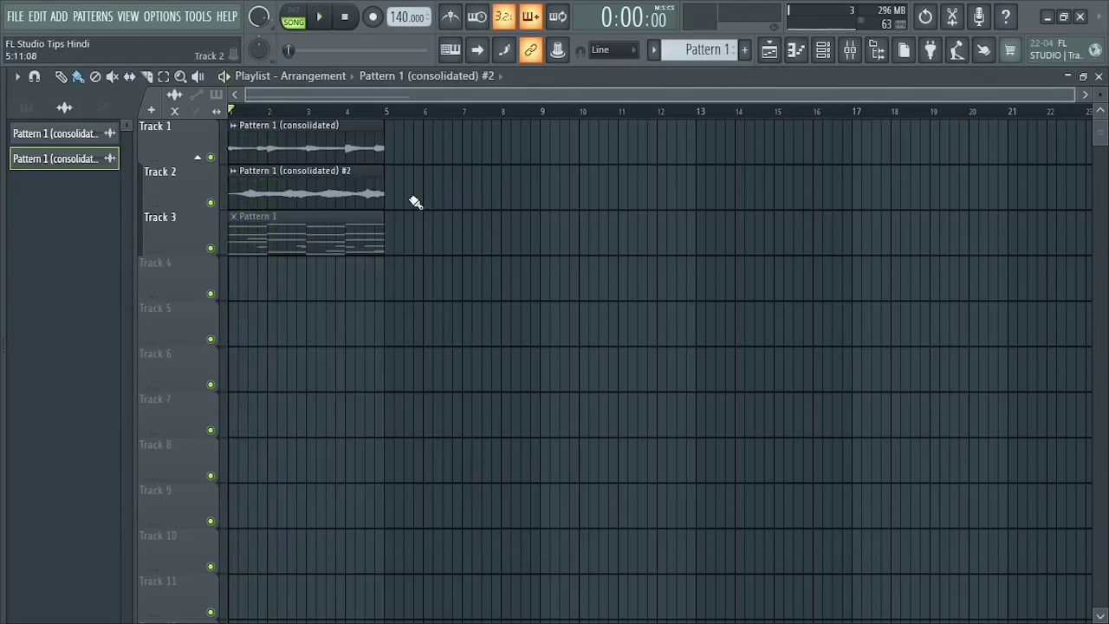
Shift the time-stretching pitch of the Pattern 1 (consolidated) #2 clip to -1200 cents and play the arrangement.
{"action": "double_click", "coordinate": [315, 186]}
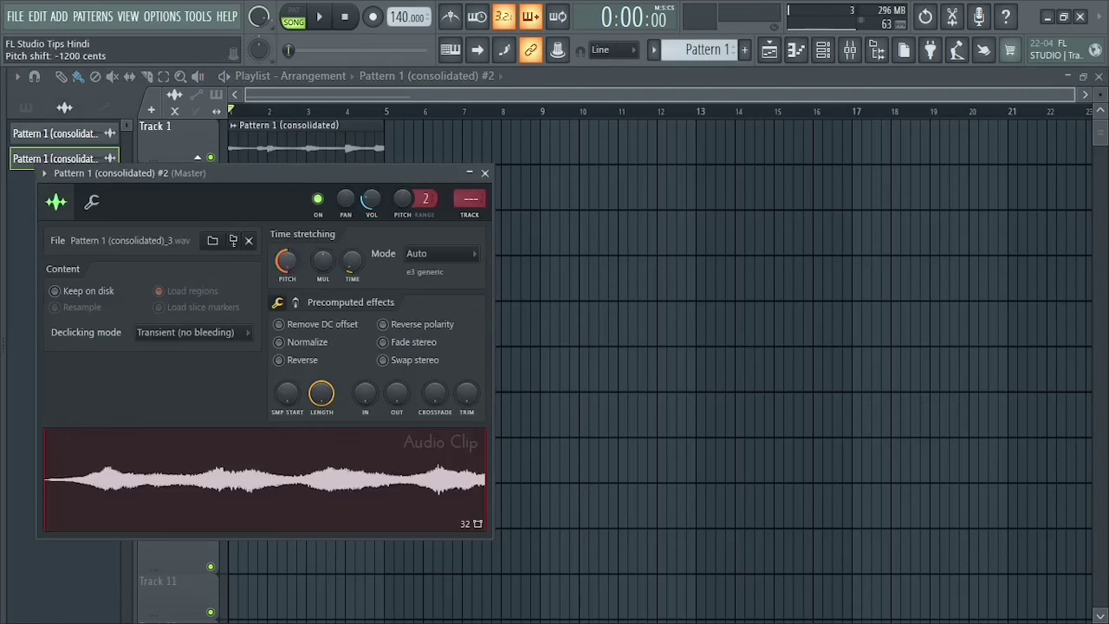
{"action": "left_click", "coordinate": [486, 174]}
{"action": "key", "text": "space"}
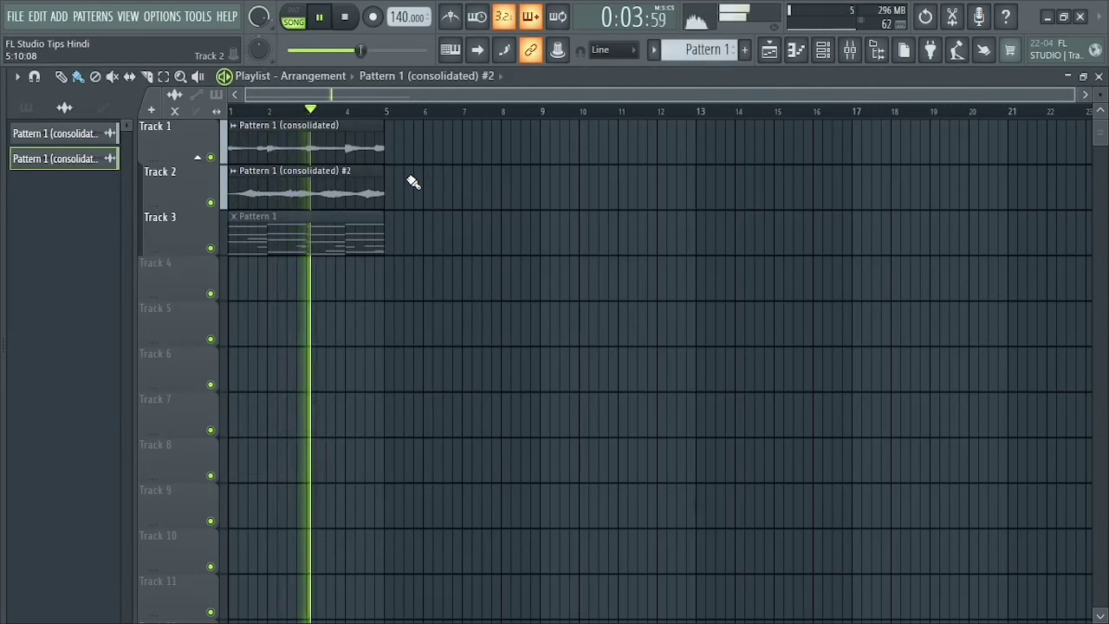
{"action": "key", "text": "space"}
Consolidate the two audio clips into one clip on Track 1, delete the muted source clips and play the result.
{"action": "left_click_drag", "start_coordinate": [408, 120], "coordinate": [230, 210]}
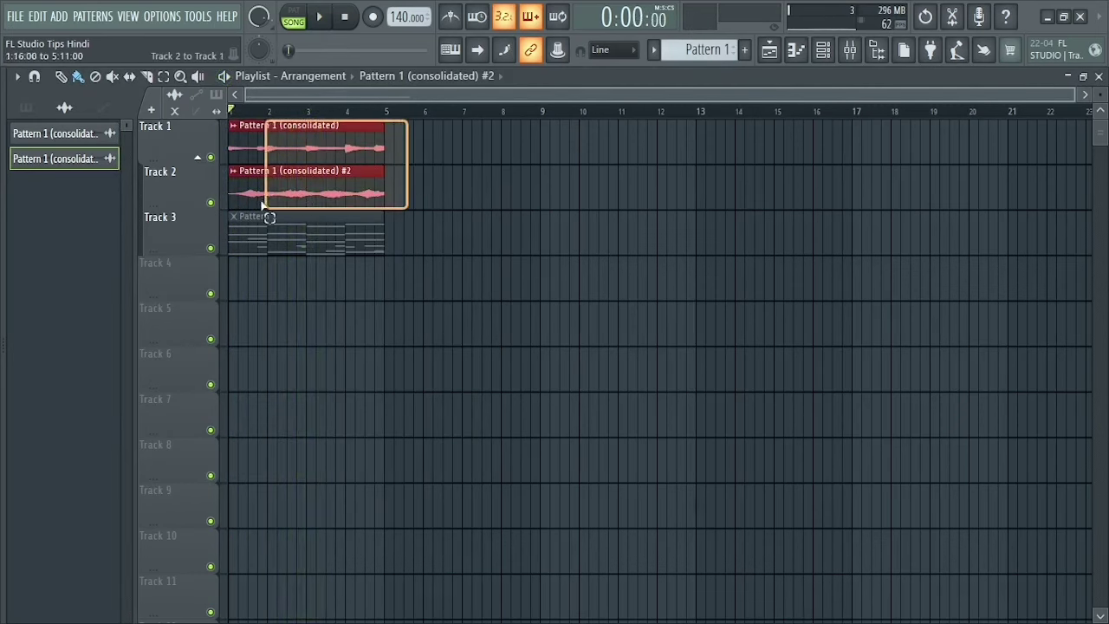
{"action": "key", "text": "ctrl+alt+c"}
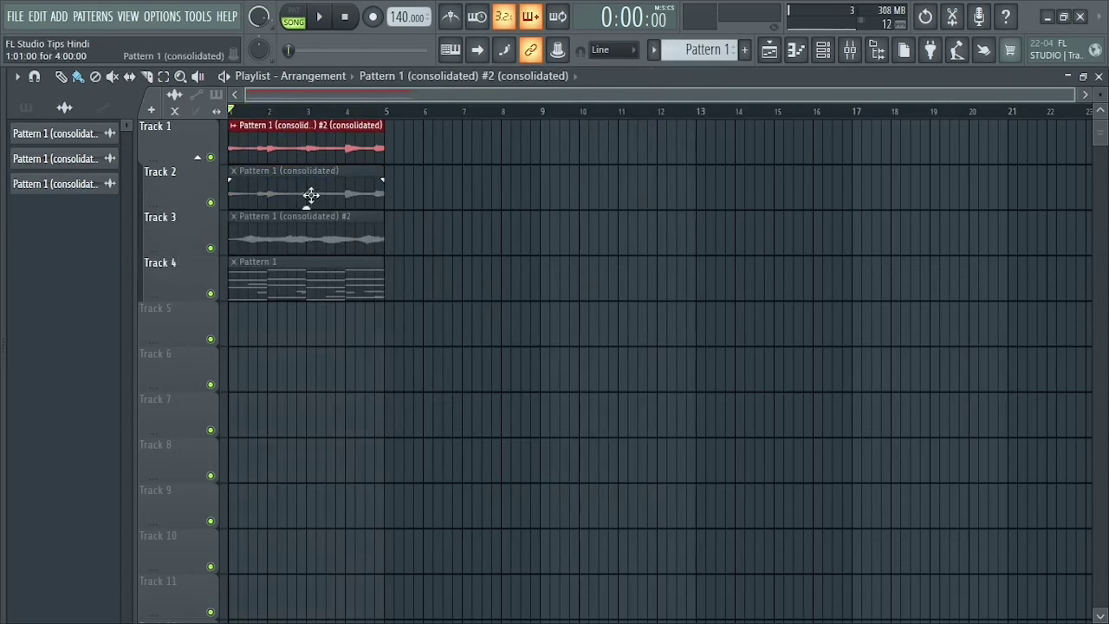
{"action": "right_click", "coordinate": [309, 196]}
{"action": "key", "text": "space"}
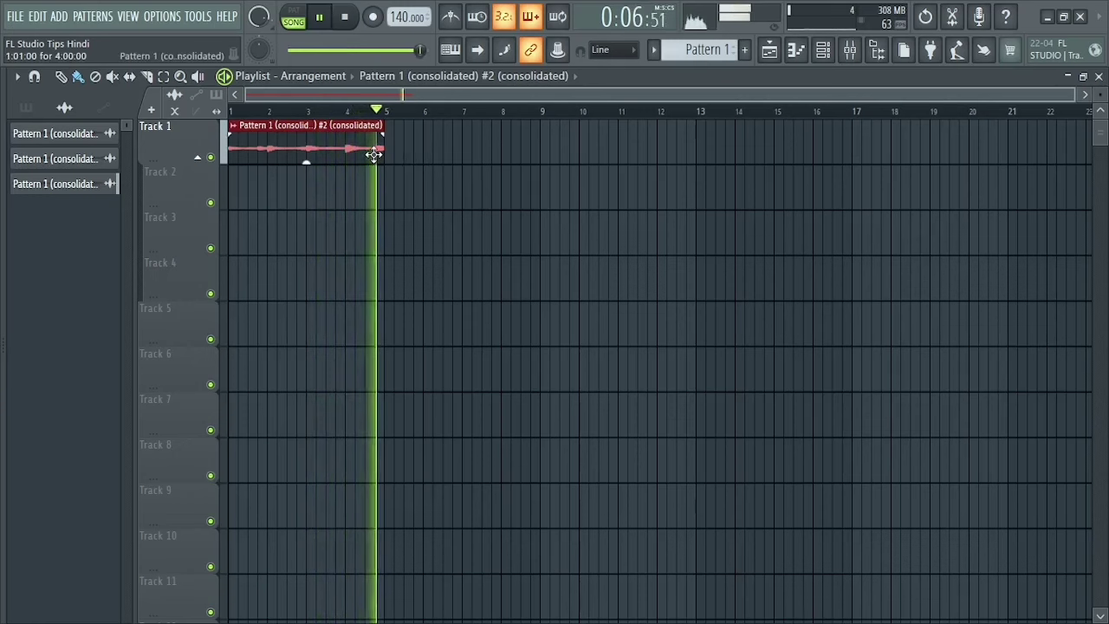
{"action": "key", "text": "space"}
Duplicate the consolidated clip three times along Track 1 to fill 16 bars.
{"action": "key", "text": "ctrl+b"}
{"action": "key", "text": "ctrl+b"}
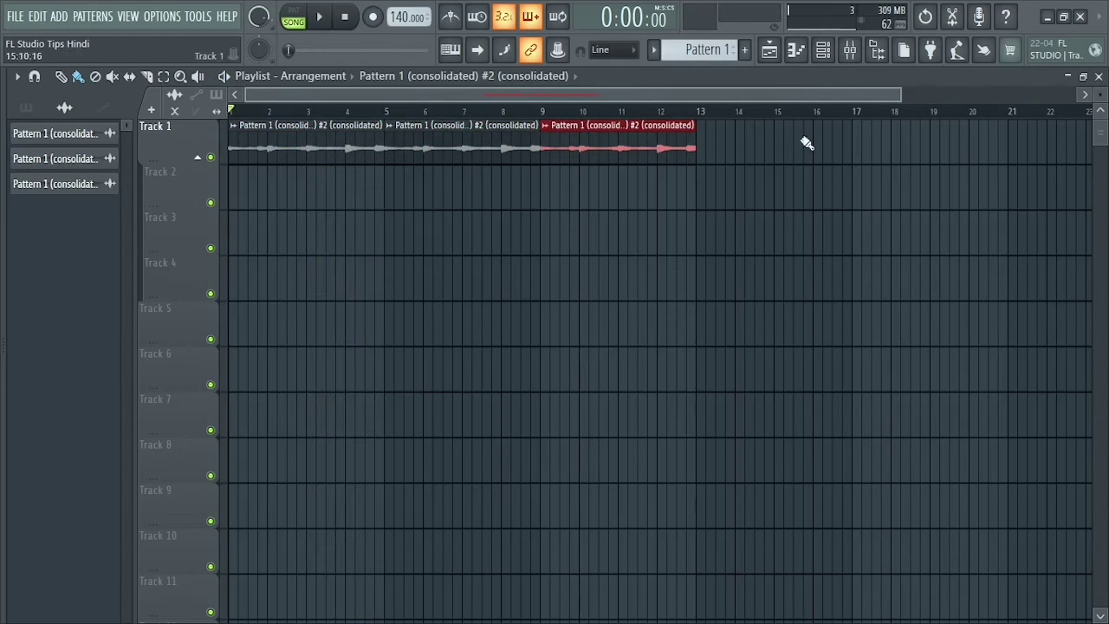
{"action": "key", "text": "ctrl+b"}
{"action": "left_click_drag", "start_coordinate": [824, 94], "coordinate": [844, 94]}
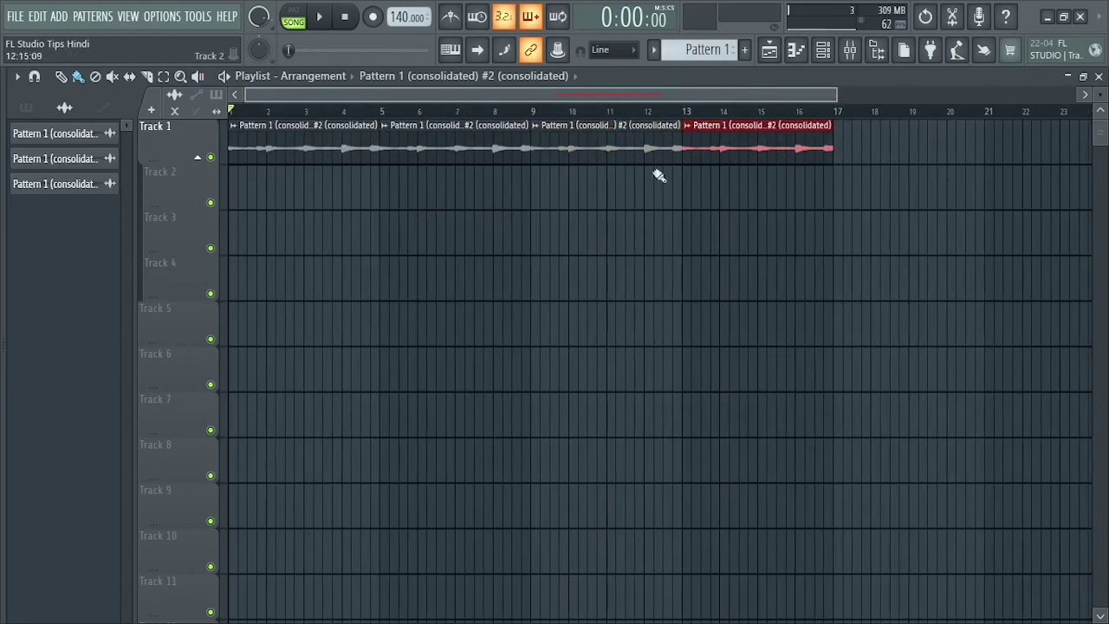
Open the Full Drum Loops folder of the Diamonds III pack under CYMATICS in the browser.
{"action": "key", "text": "alt+F8"}
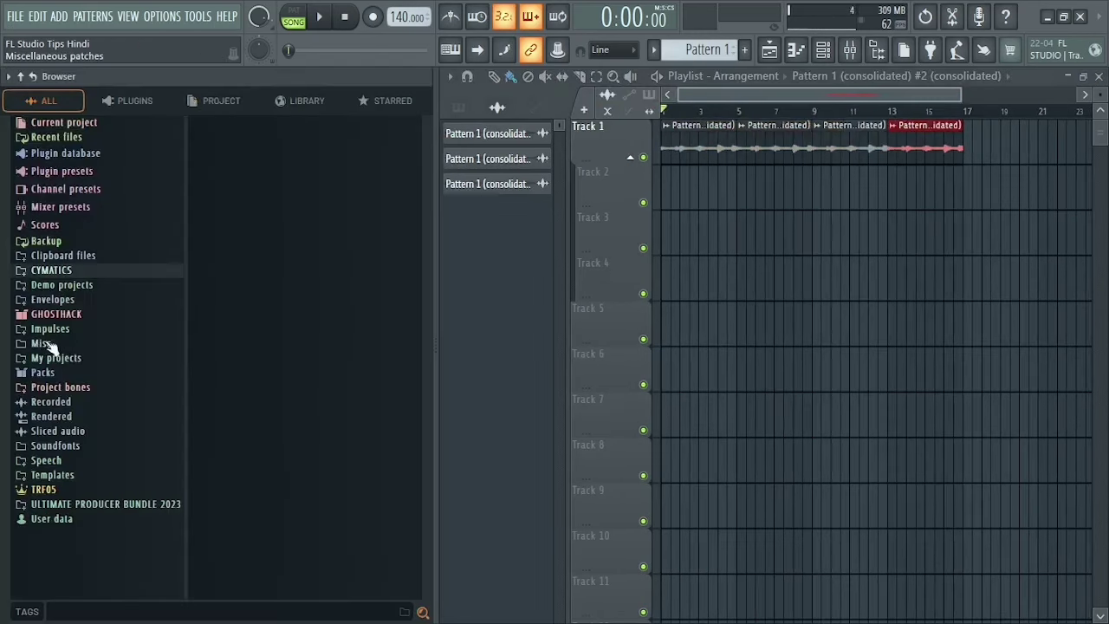
{"action": "left_click", "coordinate": [83, 271]}
{"action": "scroll", "coordinate": [117, 312], "scroll_direction": "down", "scroll_amount": 3}
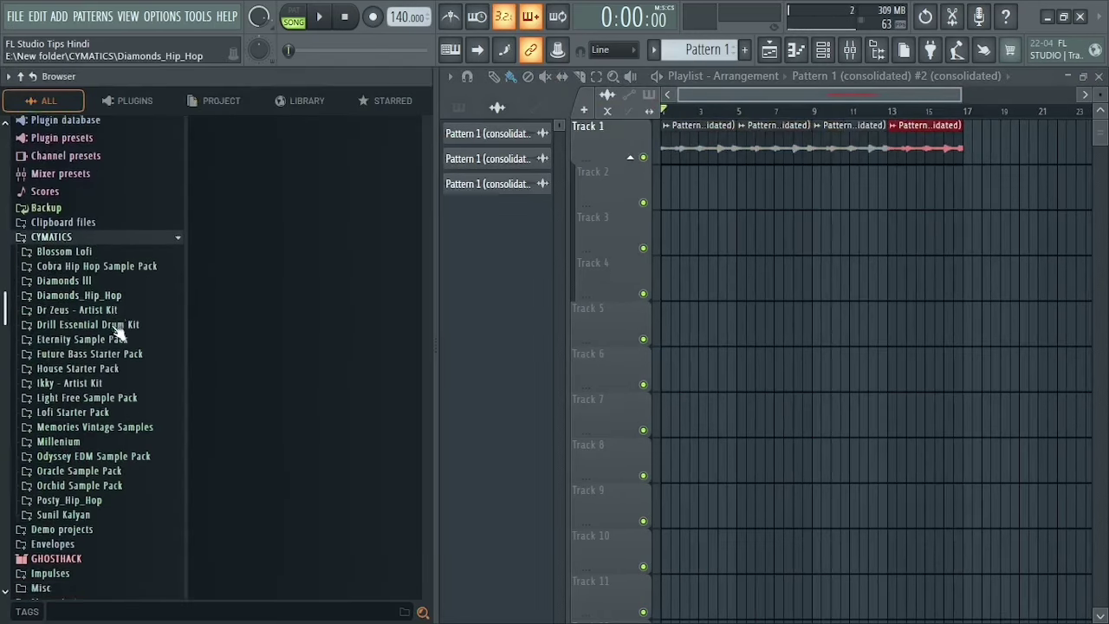
{"action": "left_click", "coordinate": [91, 237]}
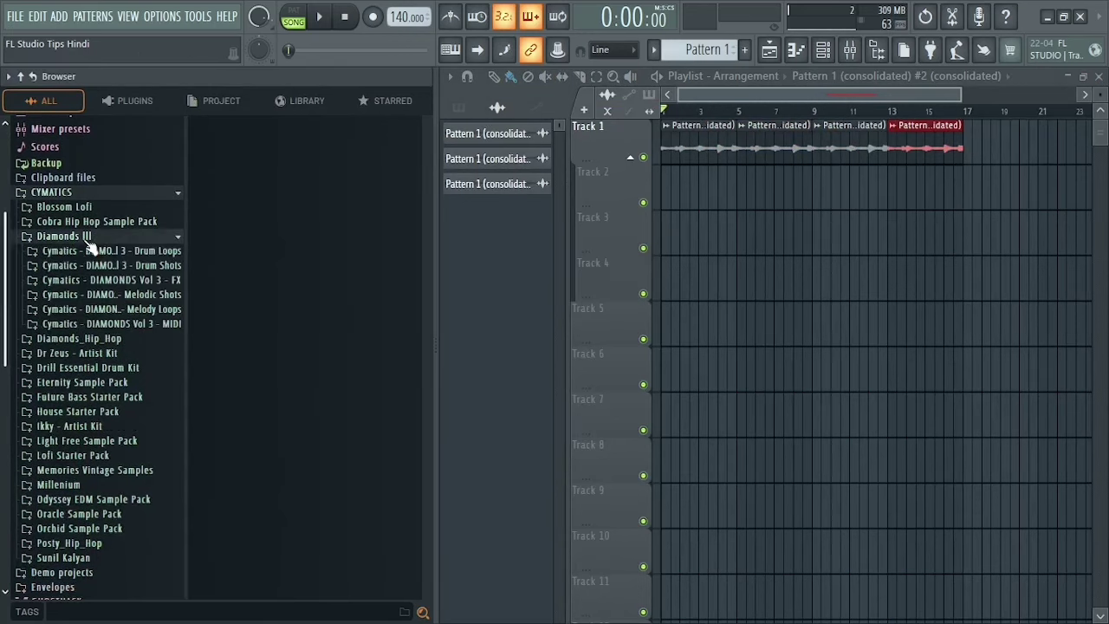
{"action": "left_click", "coordinate": [143, 253]}
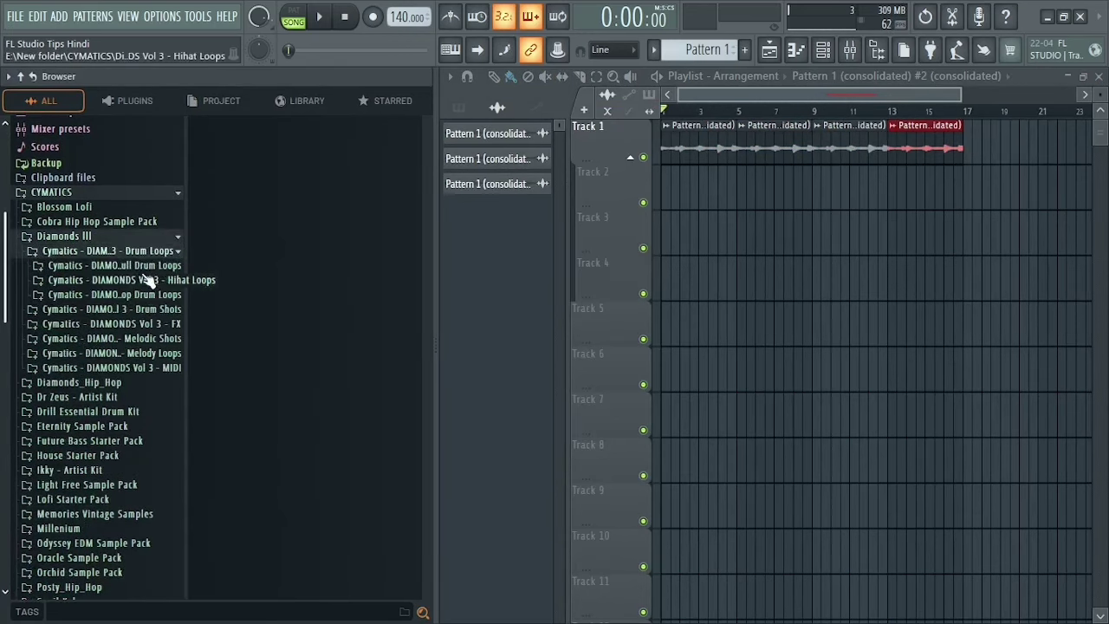
{"action": "left_click", "coordinate": [146, 265]}
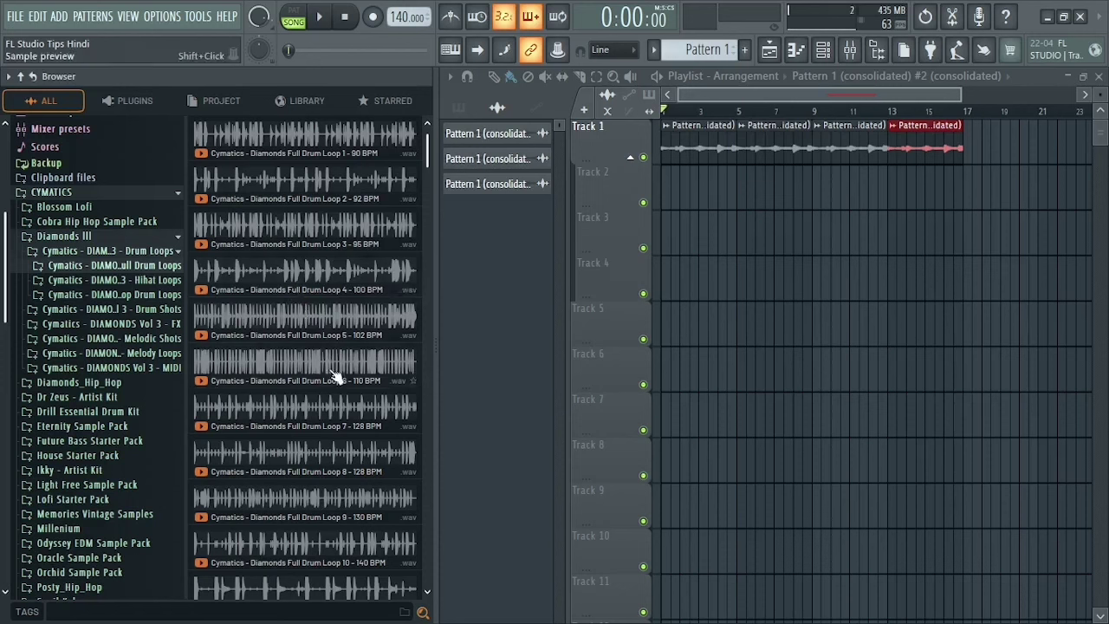
Preview the 140 BPM drum loops Diamonds Full Drum Loop 10 and Full Drum Loop 11.
{"action": "scroll", "coordinate": [343, 382], "scroll_direction": "down", "scroll_amount": 5}
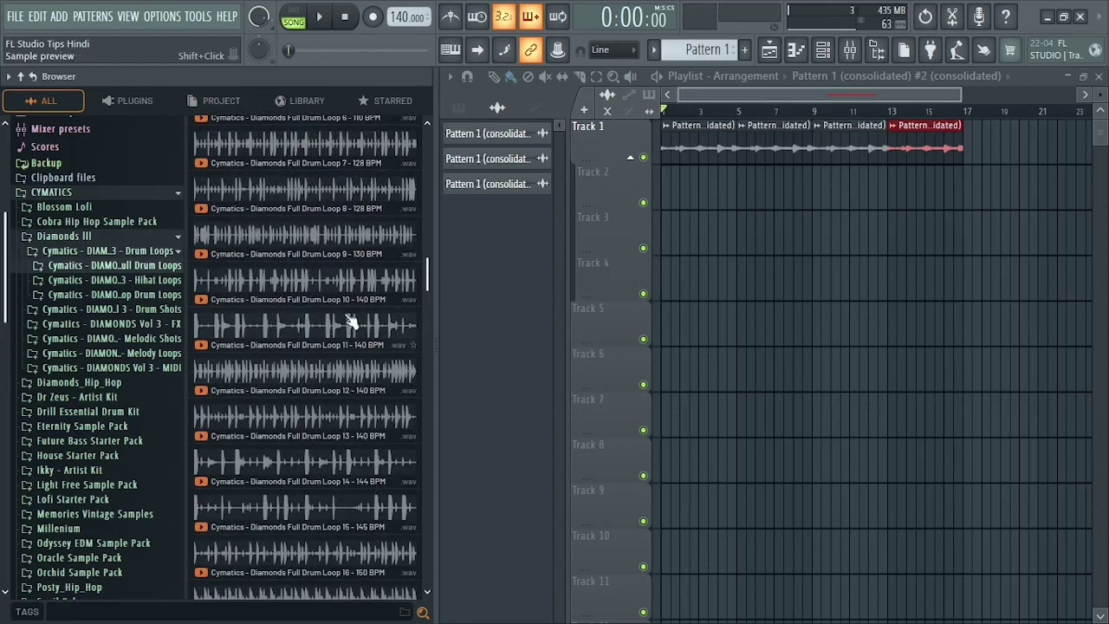
{"action": "left_click", "coordinate": [332, 295]}
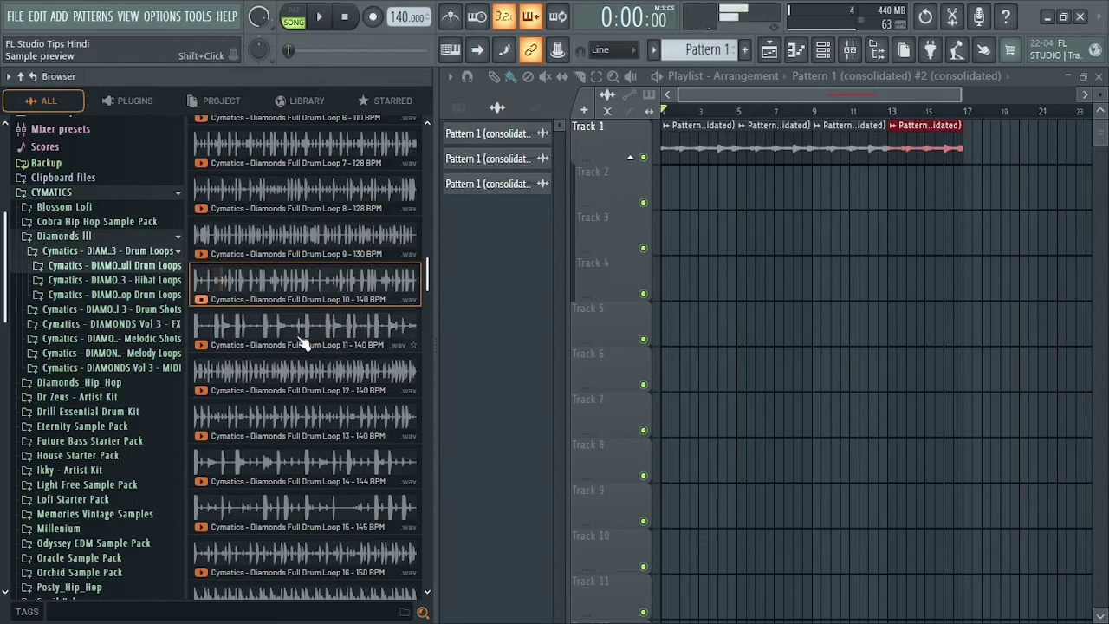
{"action": "left_click", "coordinate": [295, 340]}
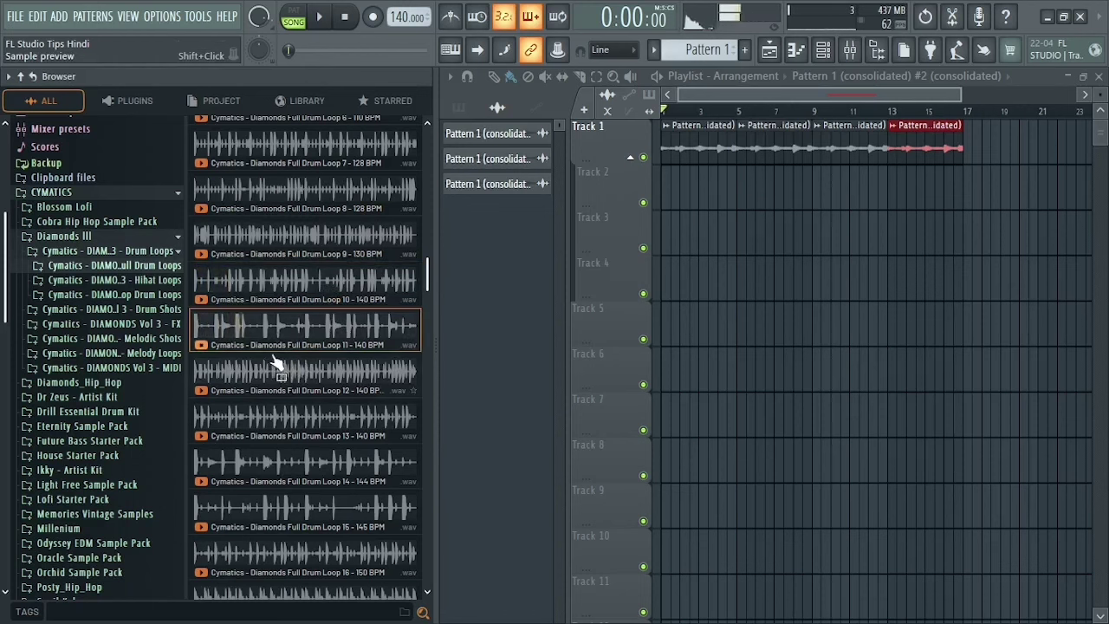
Add Cymatics - Diamonds Full Drum Loop 11 as an audio clip on Track 5 and repeat it through bar 16.
{"action": "left_click_drag", "start_coordinate": [273, 332], "coordinate": [192, 342]}
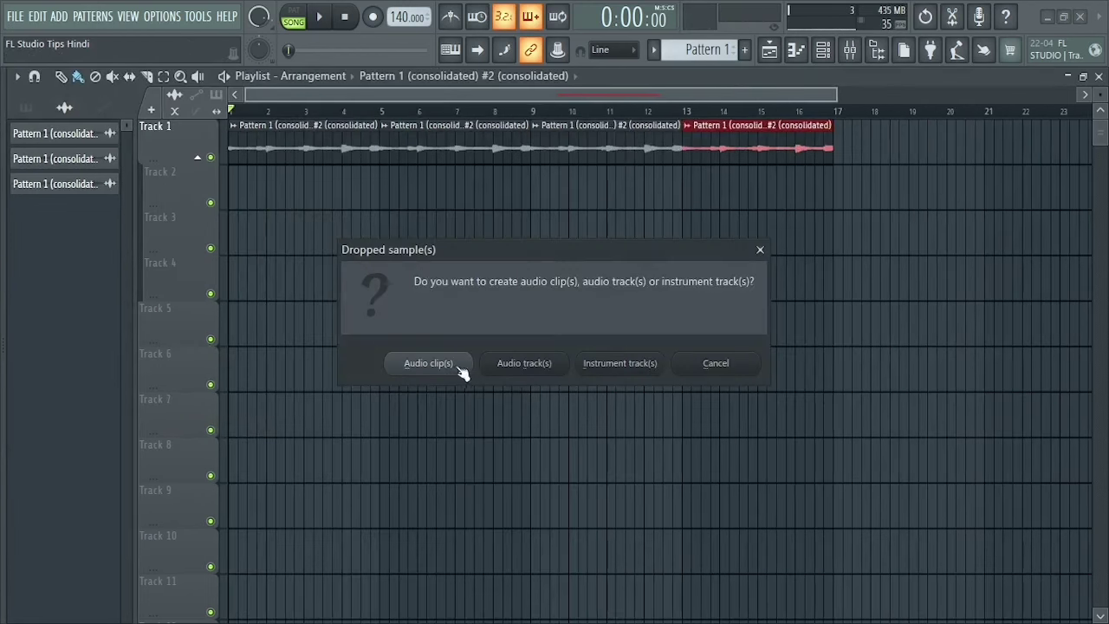
{"action": "left_click", "coordinate": [458, 368]}
{"action": "left_click_drag", "start_coordinate": [395, 330], "coordinate": [735, 324]}
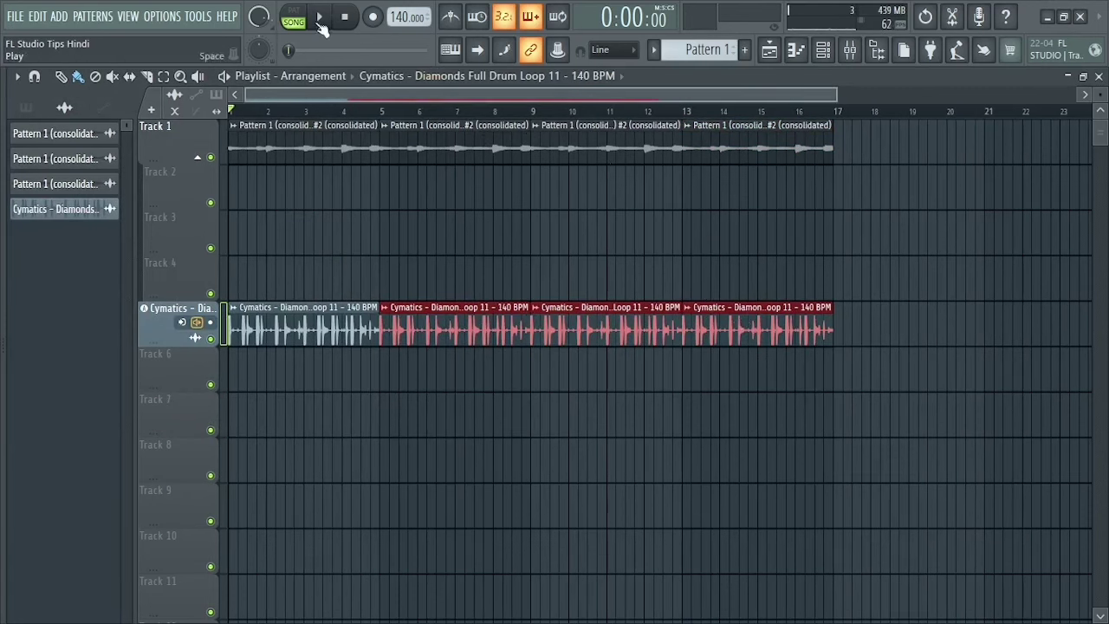
Play the arrangement with the melody and drum loop from the start.
{"action": "left_click", "coordinate": [319, 19]}
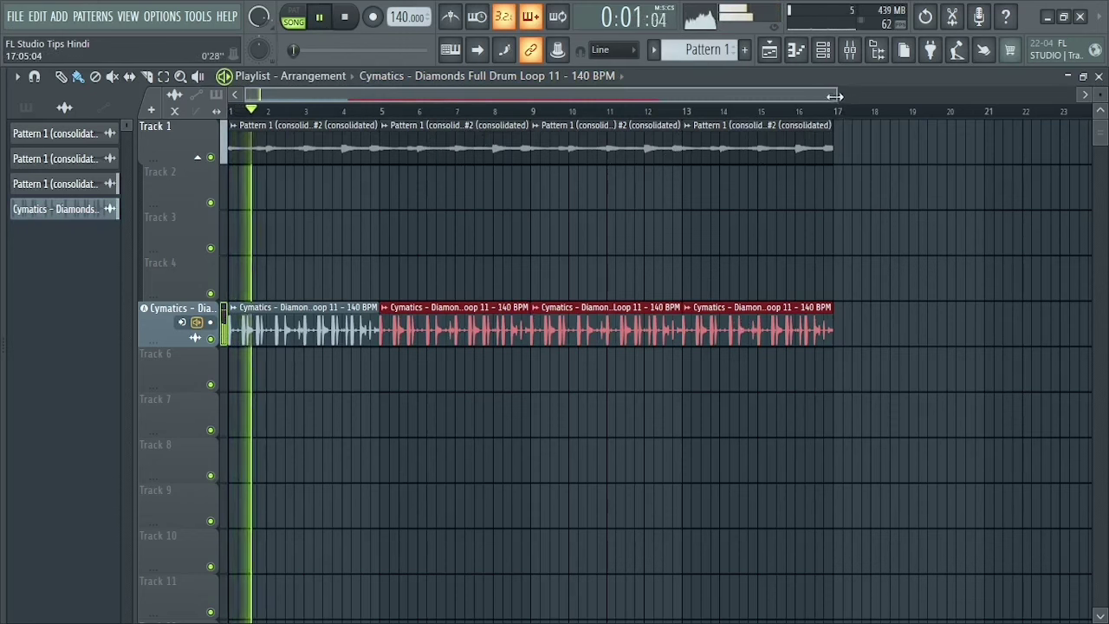
{"action": "left_click_drag", "start_coordinate": [834, 95], "coordinate": [841, 94]}
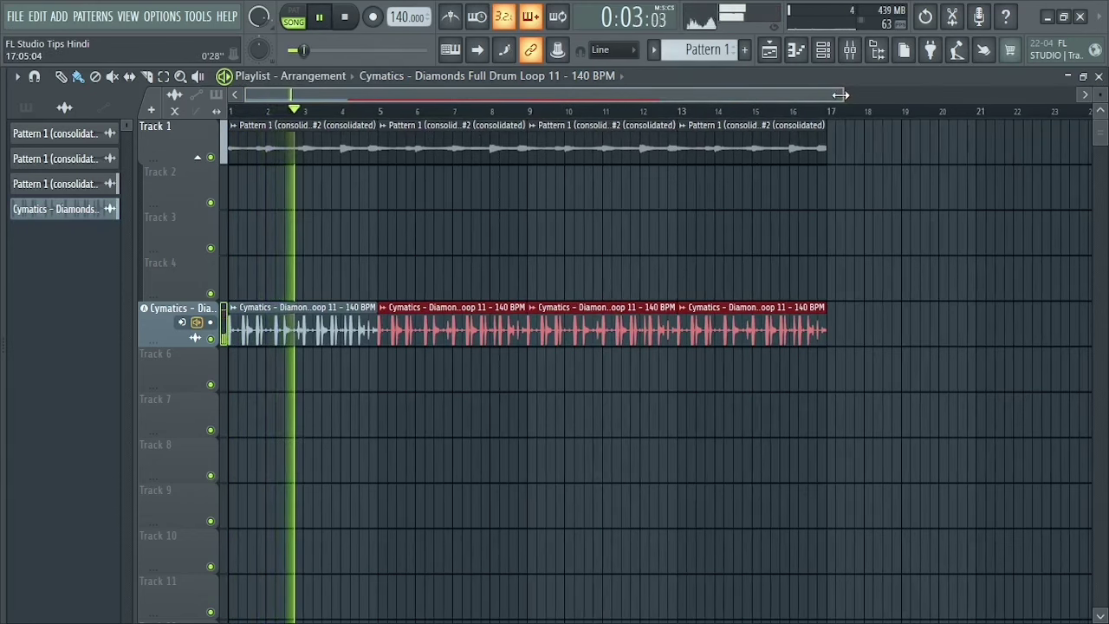
{"action": "key", "text": "space"}
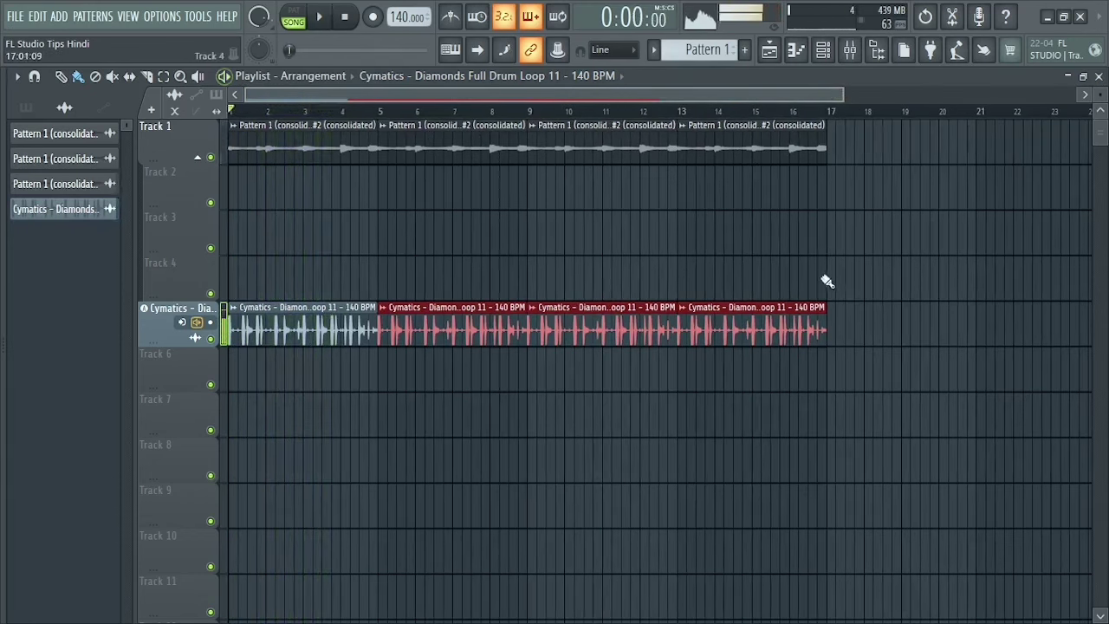
Replace the drum audio on Track 5 with Cymatics - Diamonds Full Drum Loop 12 from the browser.
{"action": "key", "text": "alt+F8"}
{"action": "left_click", "coordinate": [320, 385]}
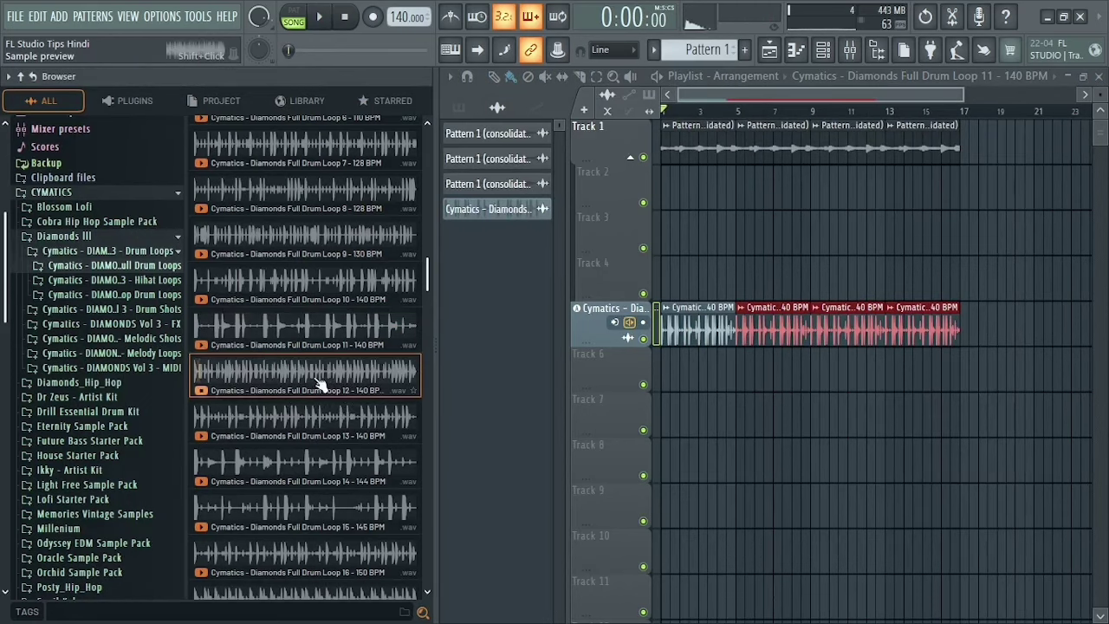
{"action": "left_click_drag", "start_coordinate": [351, 396], "coordinate": [520, 330]}
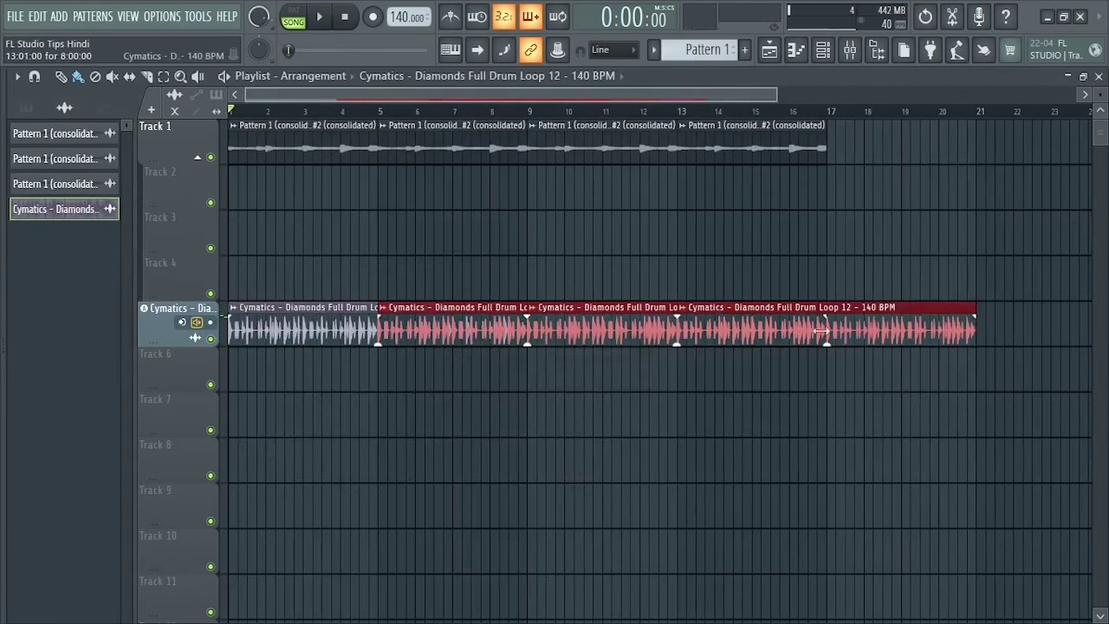
Remove the overlapping drum clips and lay two full-length copies of the drum loop end to end through bar 16.
{"action": "right_click", "coordinate": [571, 321]}
{"action": "right_click", "coordinate": [488, 326]}
{"action": "key", "text": "ctrl+z"}
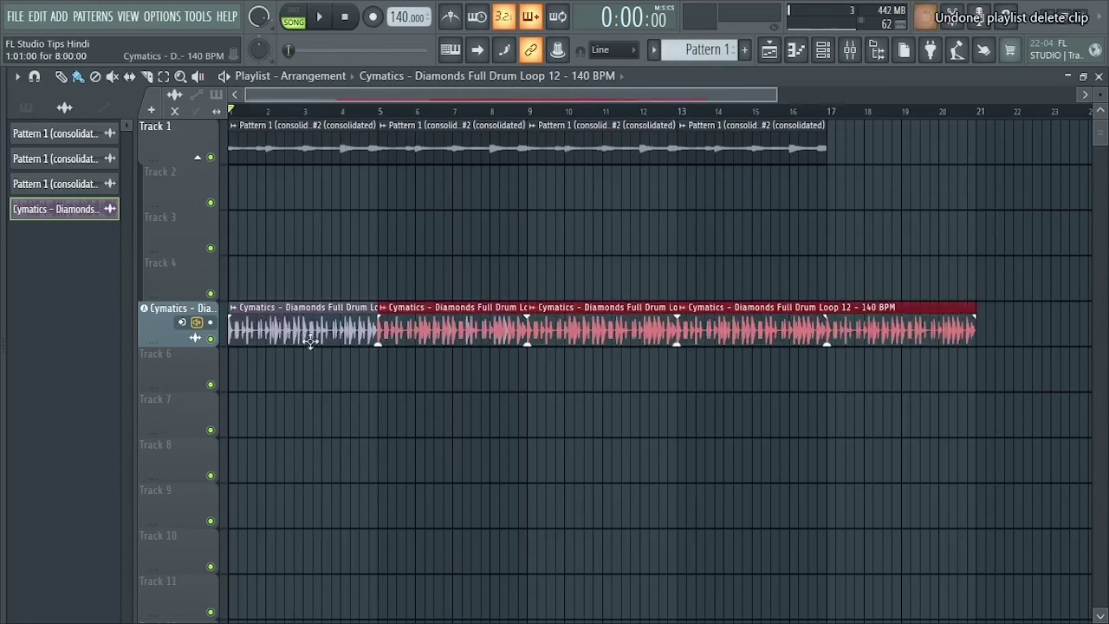
{"action": "right_click", "coordinate": [728, 321]}
{"action": "right_click", "coordinate": [592, 318]}
{"action": "right_click", "coordinate": [524, 326]}
{"action": "left_click", "coordinate": [460, 338]}
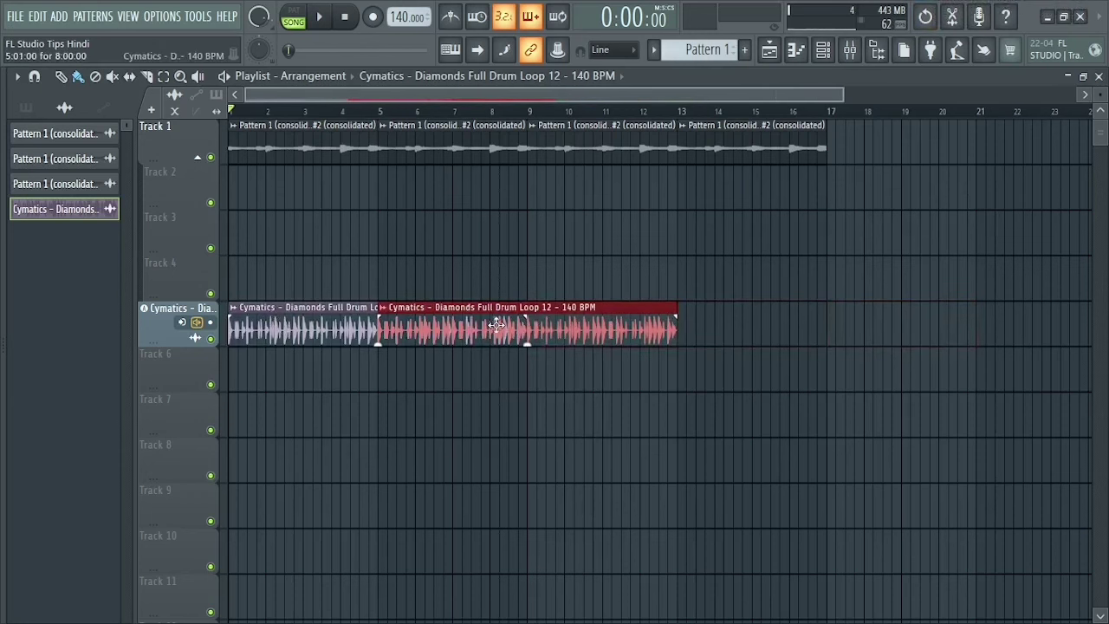
{"action": "right_click", "coordinate": [497, 324]}
{"action": "left_click", "coordinate": [538, 334]}
Play the arrangement from the start to hear the melody with Full Drum Loop 12.
{"action": "key", "text": "space"}
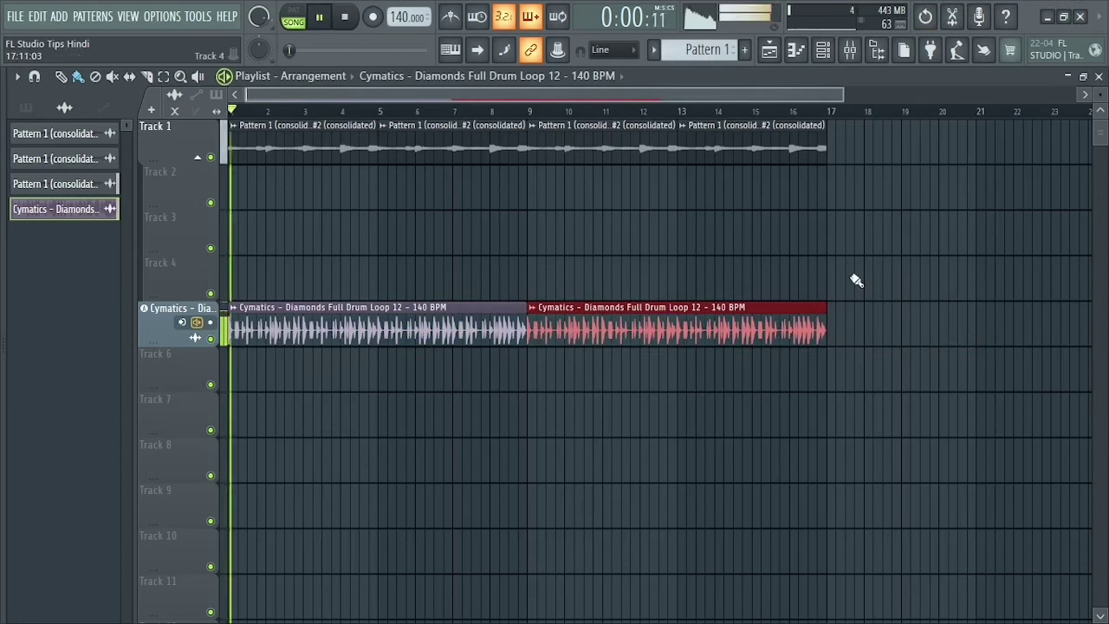
{"action": "left_click_drag", "start_coordinate": [1101, 94], "coordinate": [1101, 106]}
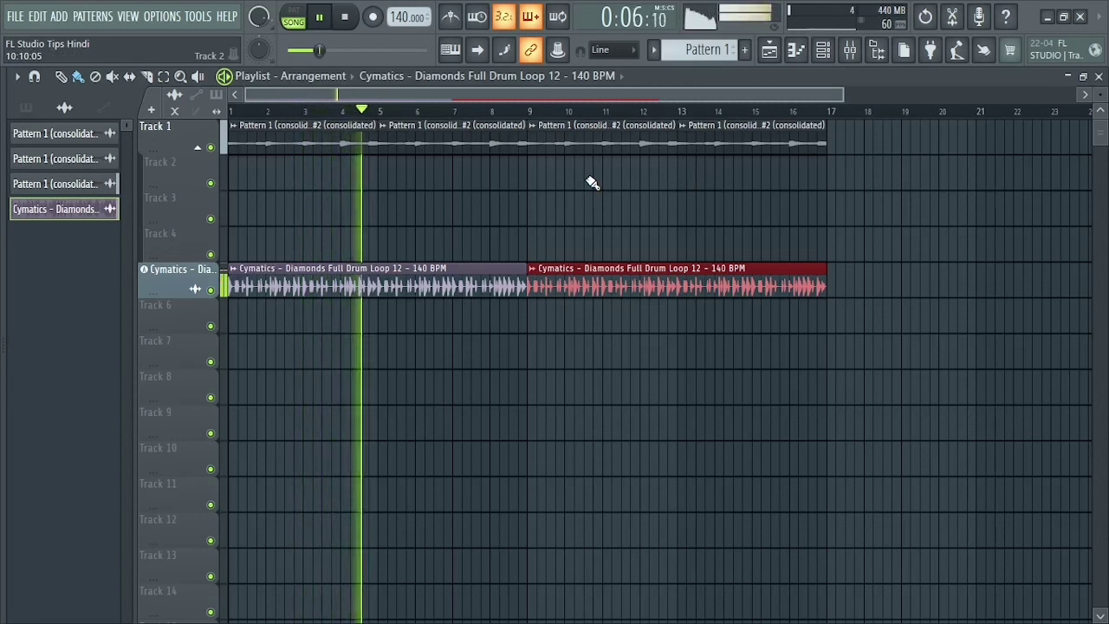
{"action": "key", "text": "space"}
Open the Track 1 melody clip's channel settings and make the clip cut itself while the arrangement plays.
{"action": "double_click", "coordinate": [330, 136]}
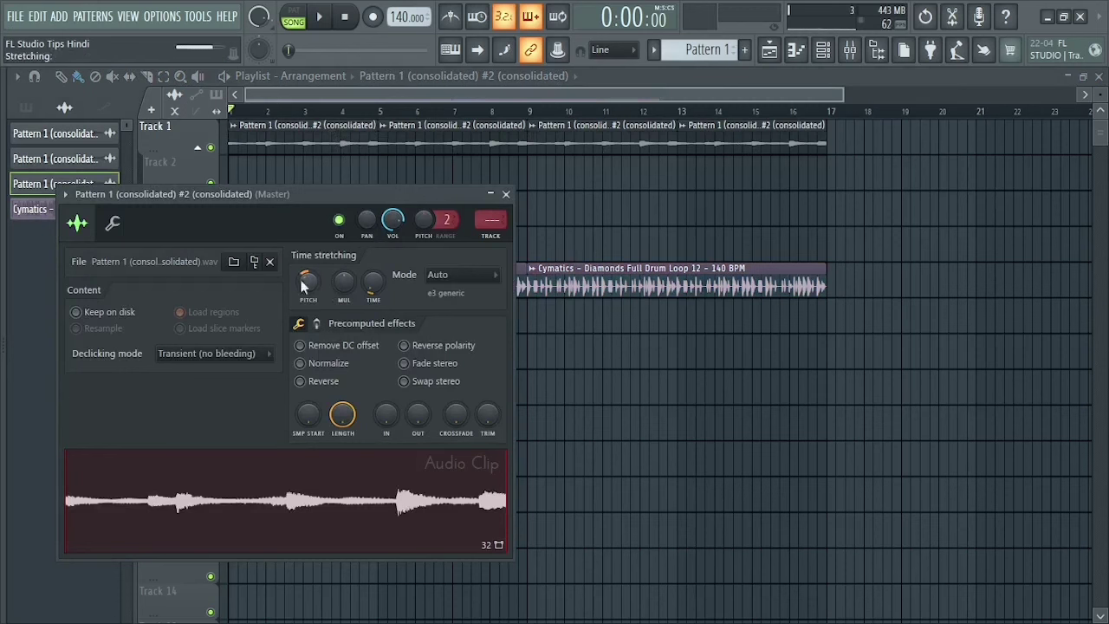
{"action": "key", "text": "space"}
{"action": "left_click", "coordinate": [113, 224]}
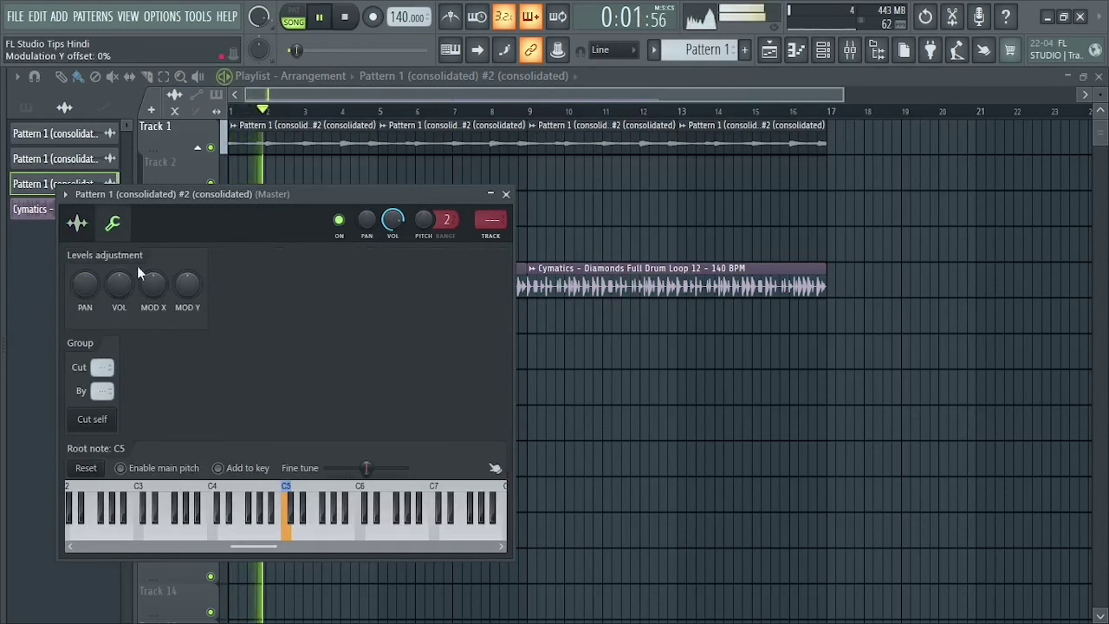
{"action": "left_click", "coordinate": [78, 223]}
{"action": "left_click", "coordinate": [112, 223]}
{"action": "left_click", "coordinate": [91, 419]}
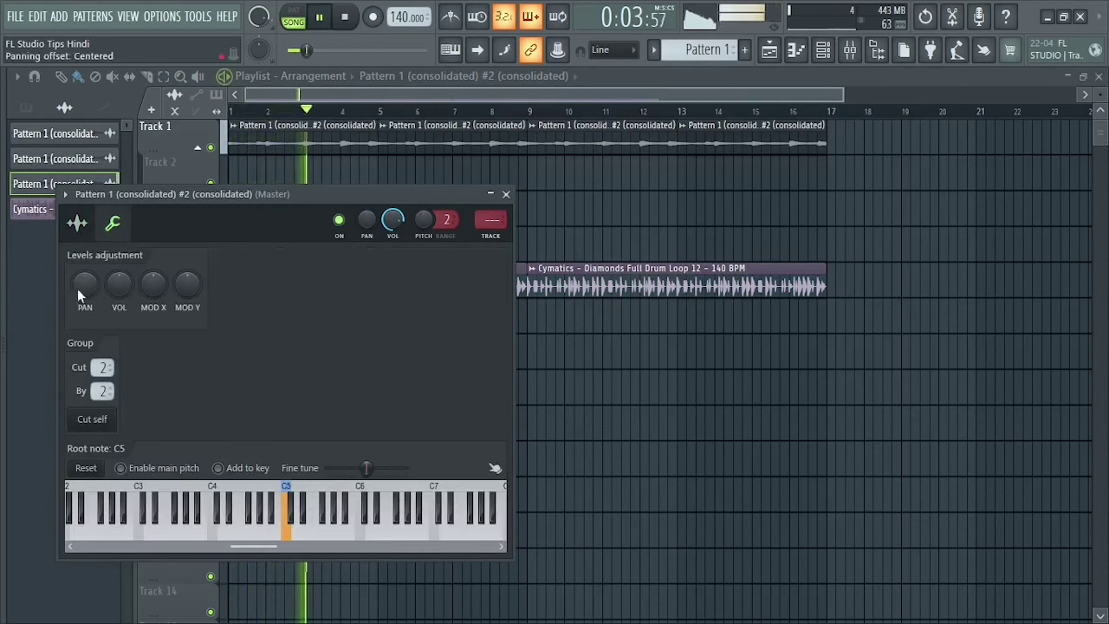
{"action": "left_click", "coordinate": [77, 224]}
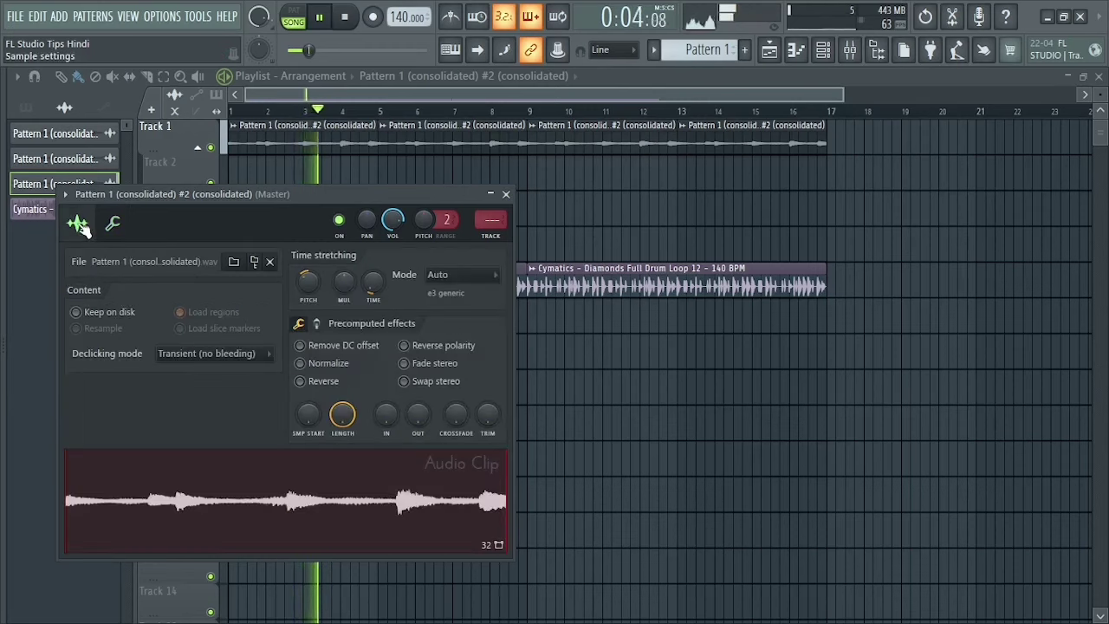
{"action": "left_click", "coordinate": [460, 275]}
{"action": "left_click", "coordinate": [500, 234]}
Route the melody clip to mixer track 2 and load HalfTime into its first effect slot.
{"action": "key", "text": "ctrl+l"}
{"action": "key", "text": "space"}
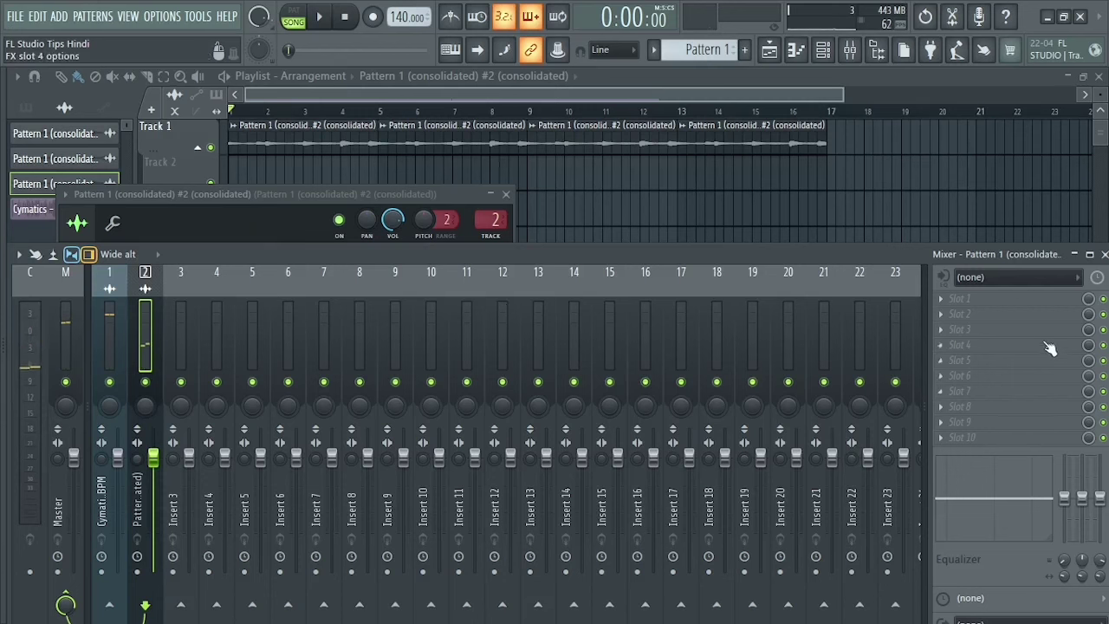
{"action": "left_click", "coordinate": [1010, 300]}
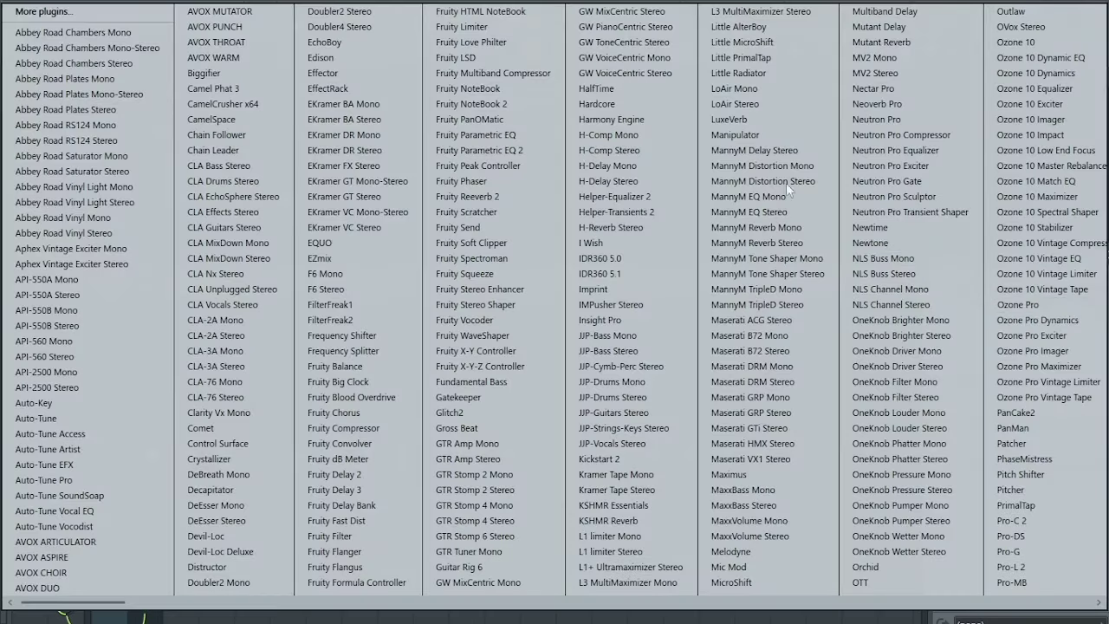
{"action": "left_click", "coordinate": [643, 88]}
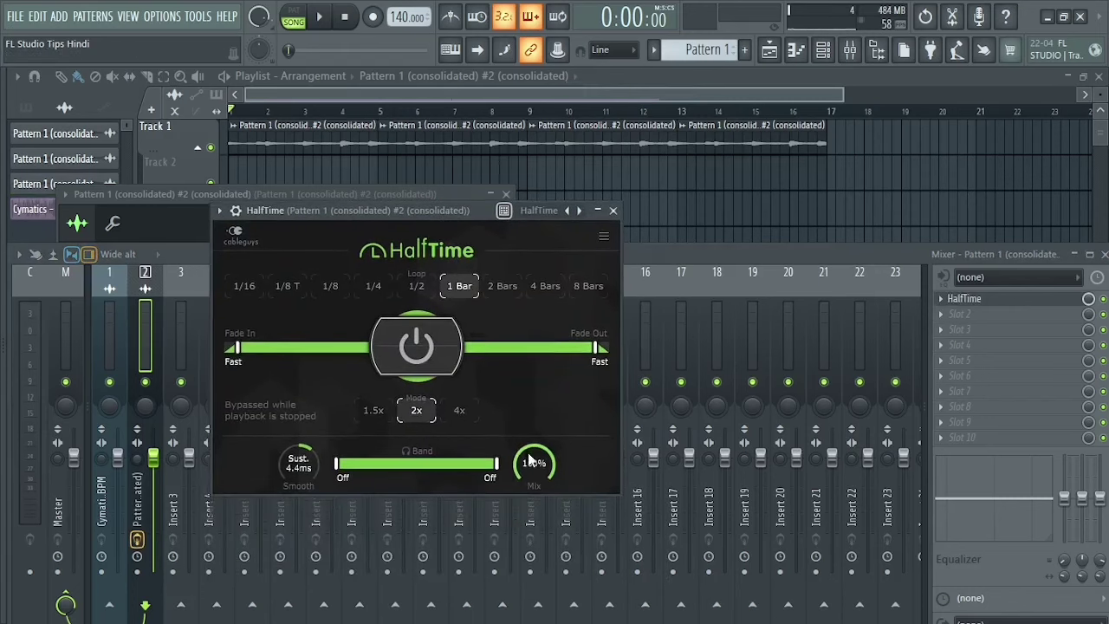
Set HalfTime's lower band limit to 232 Hz and its mix to 85% during playback.
{"action": "key", "text": "space"}
{"action": "left_click_drag", "start_coordinate": [336, 463], "coordinate": [391, 463]}
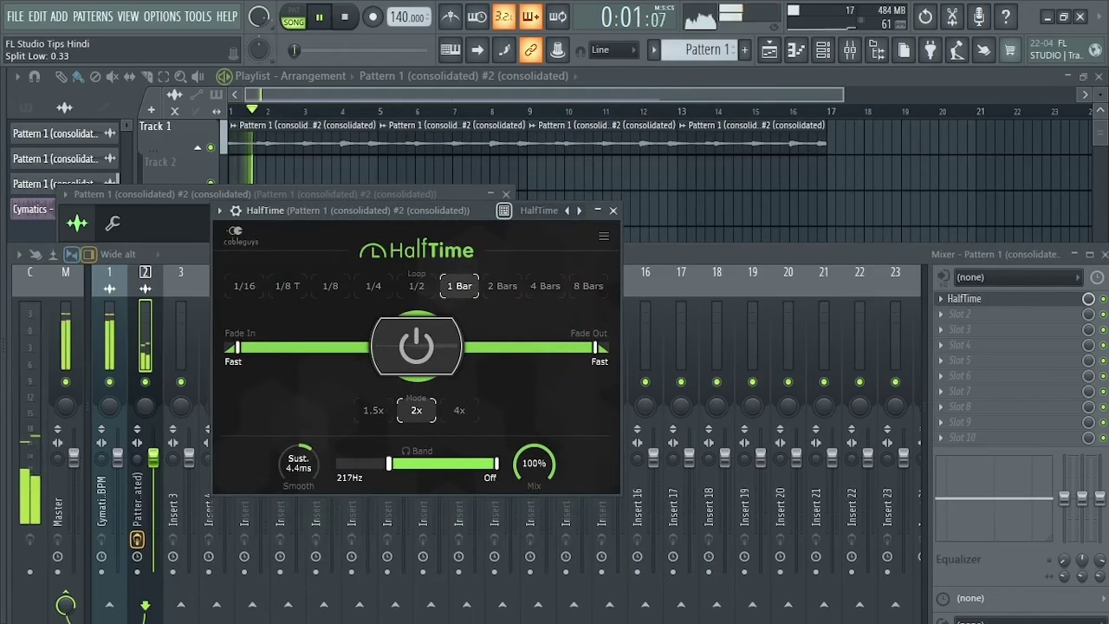
{"action": "left_click_drag", "start_coordinate": [517, 481], "coordinate": [517, 494]}
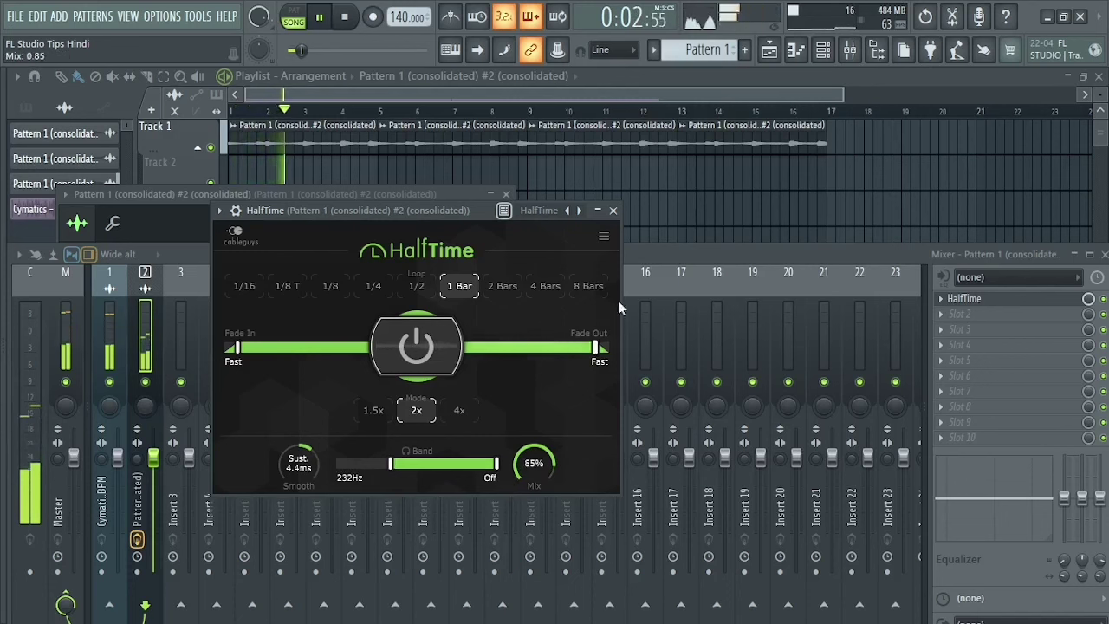
{"action": "left_click", "coordinate": [612, 210]}
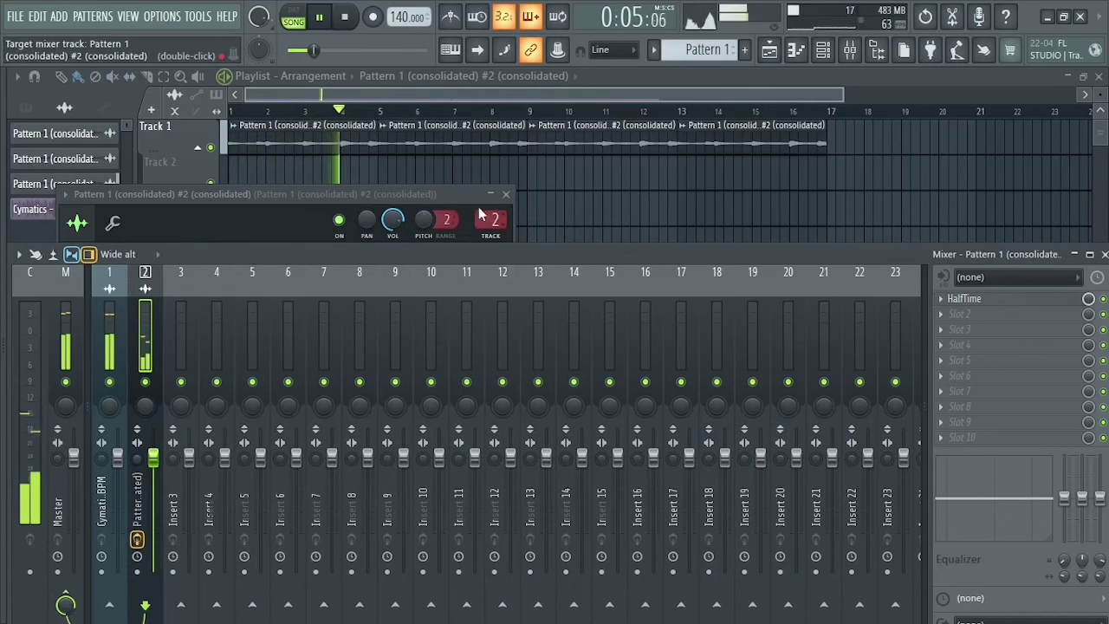
Set the melody clip's stretch mode to e3 generic and its pitch shift to about +543 cents.
{"action": "left_click", "coordinate": [357, 223]}
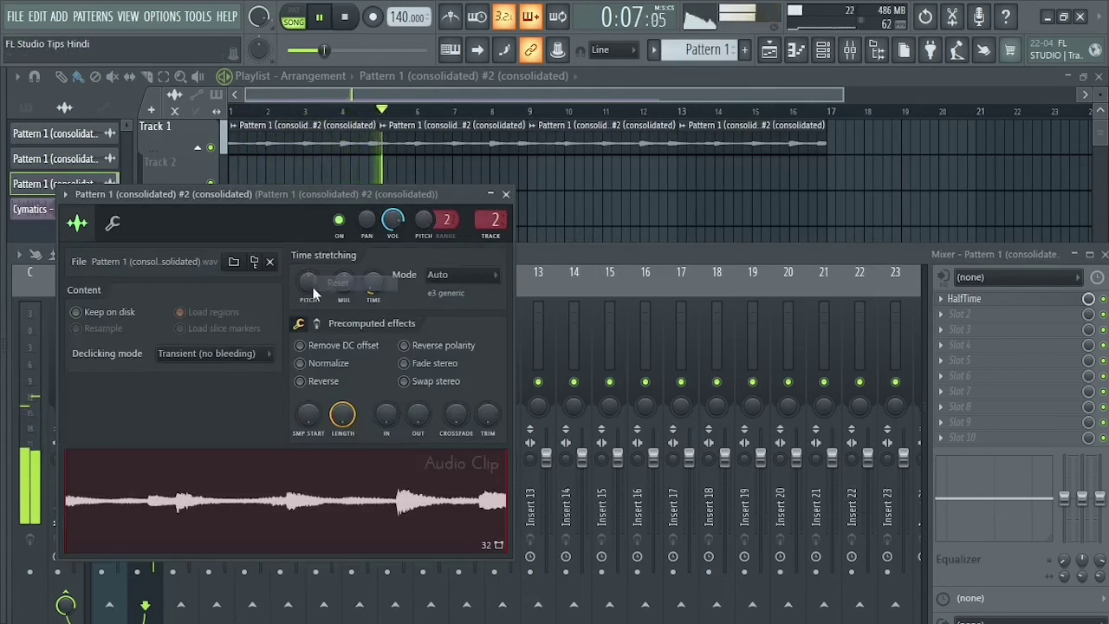
{"action": "left_click_drag", "start_coordinate": [312, 288], "coordinate": [312, 268]}
{"action": "left_click", "coordinate": [113, 223]}
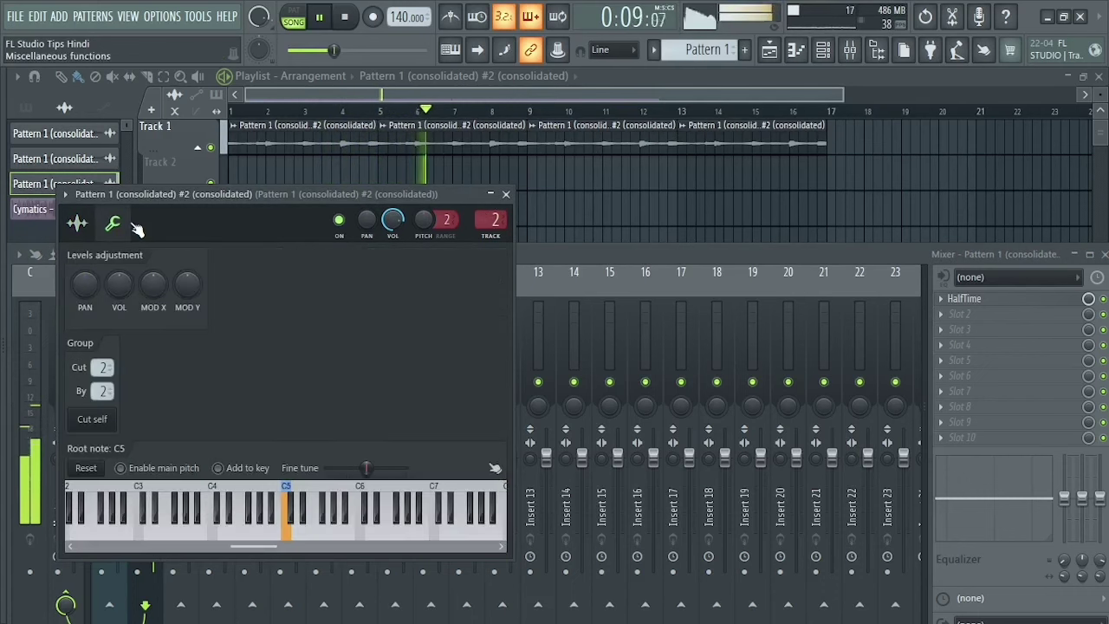
{"action": "left_click", "coordinate": [77, 223]}
{"action": "left_click", "coordinate": [456, 276]}
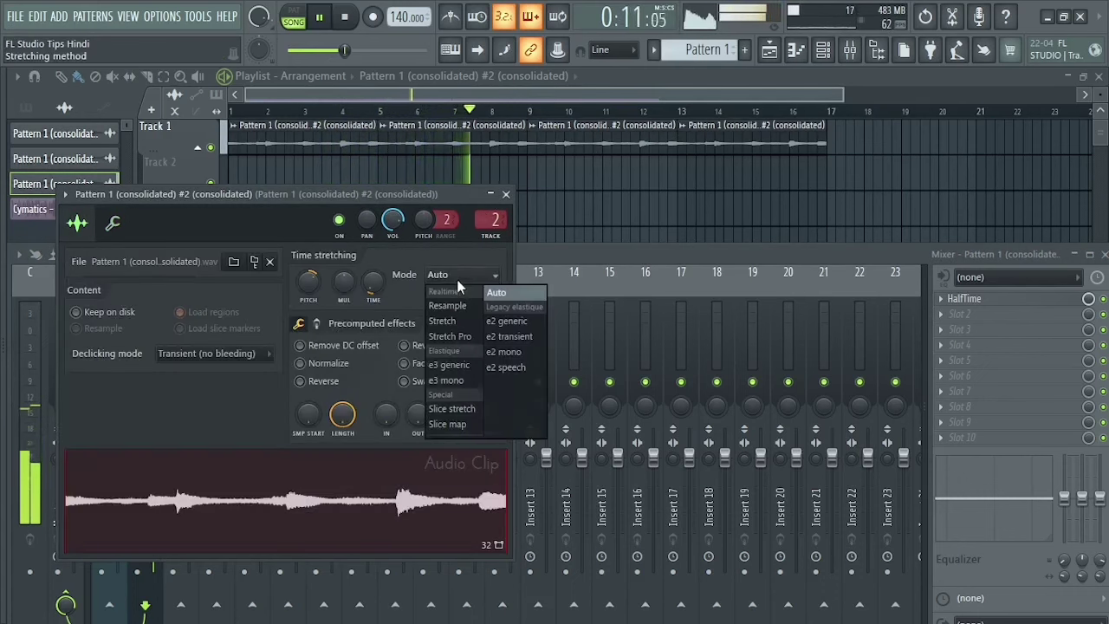
{"action": "left_click", "coordinate": [463, 364]}
{"action": "mouse_move", "coordinate": [310, 286]}
{"action": "left_mouse_down"}
{"action": "mouse_move", "coordinate": [312, 275]}
{"action": "mouse_move", "coordinate": [314, 286]}
{"action": "left_mouse_up"}
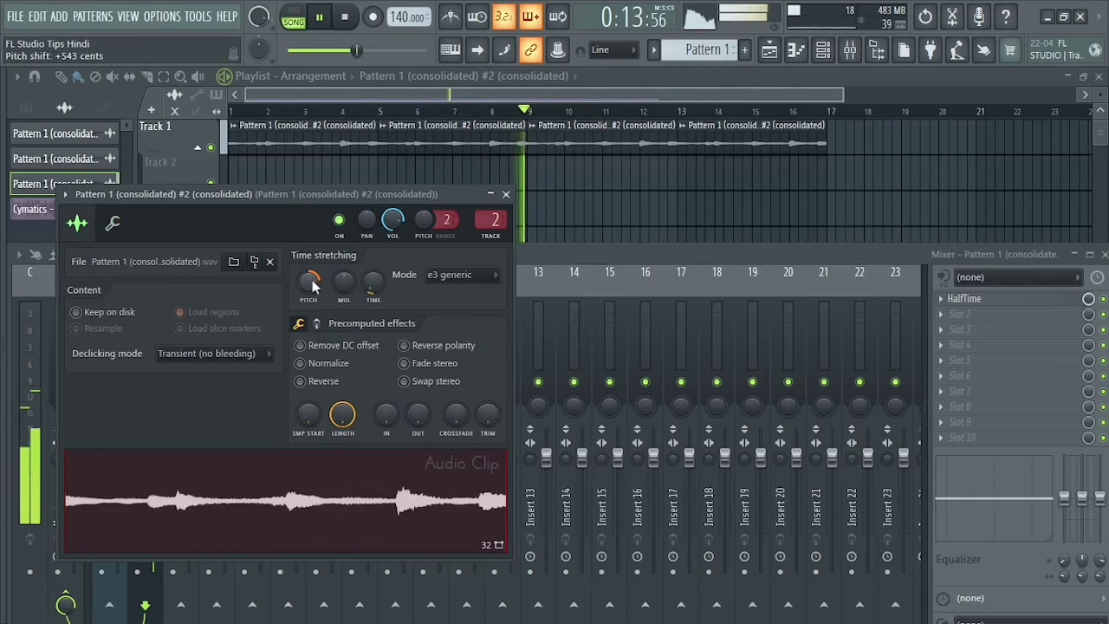
{"action": "left_click", "coordinate": [506, 194]}
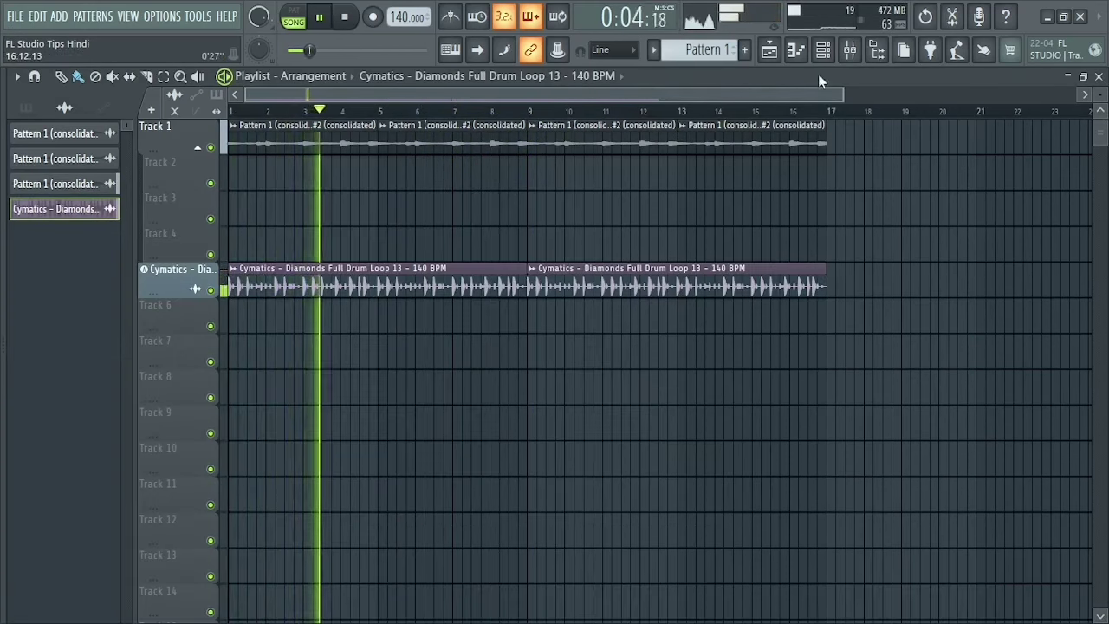
Stop playback and show all channels in the Channel rack.
{"action": "left_click", "coordinate": [823, 50]}
{"action": "key", "text": "space"}
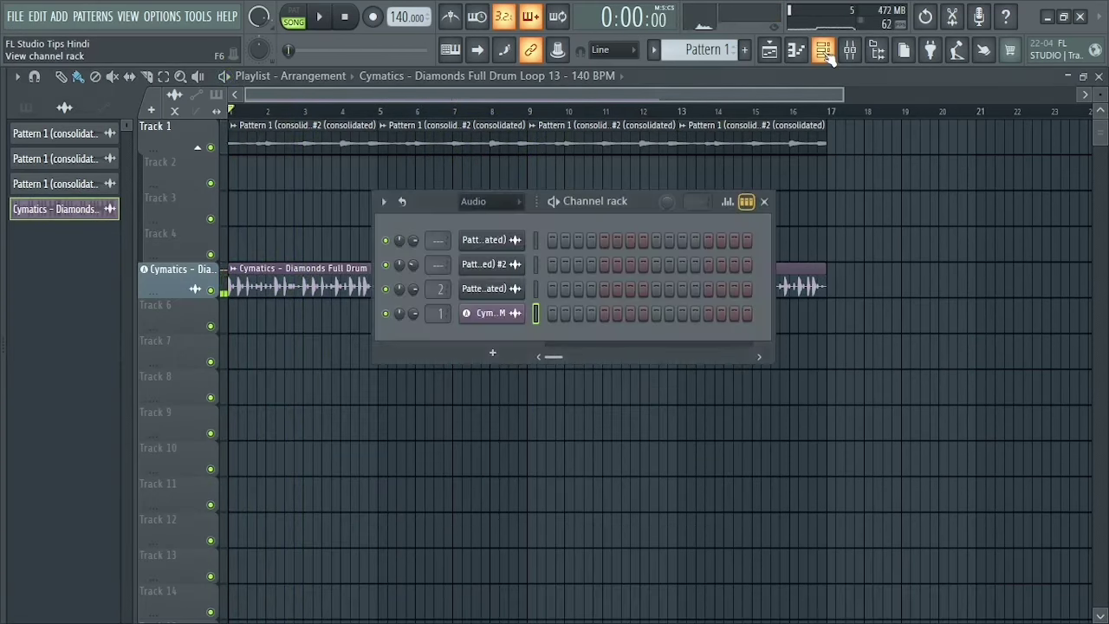
{"action": "left_click", "coordinate": [510, 208]}
{"action": "left_click", "coordinate": [500, 221]}
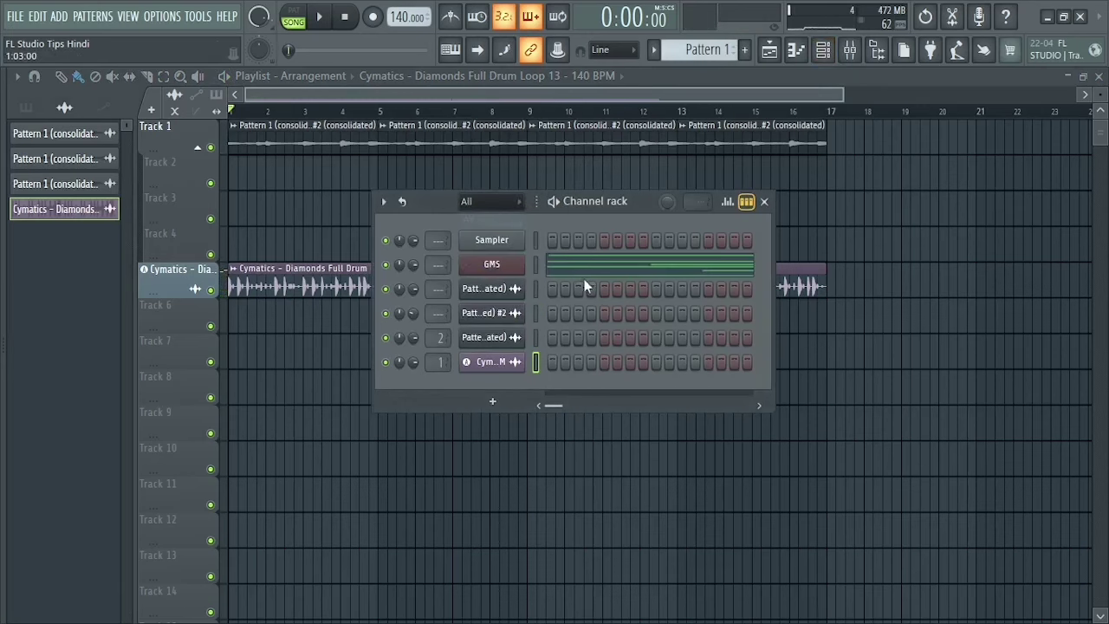
Open the GMS channel's notes in the piano roll and examine the chords and melody across the four bars.
{"action": "left_click", "coordinate": [536, 265]}
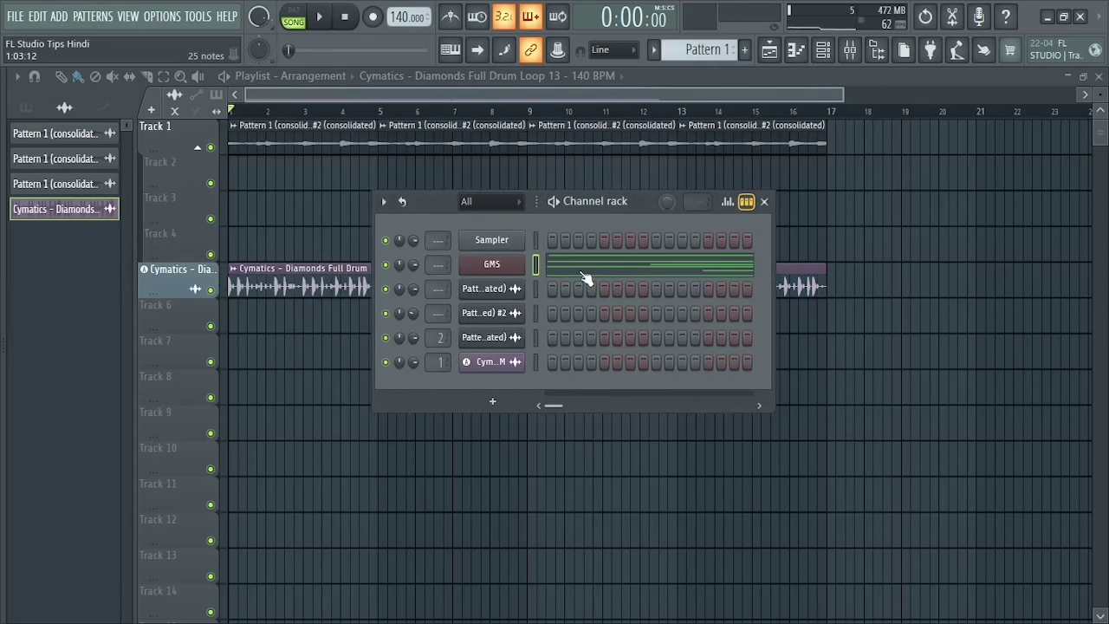
{"action": "left_click", "coordinate": [582, 272]}
{"action": "scroll", "coordinate": [737, 304], "scroll_direction": "up", "scroll_amount": 1}
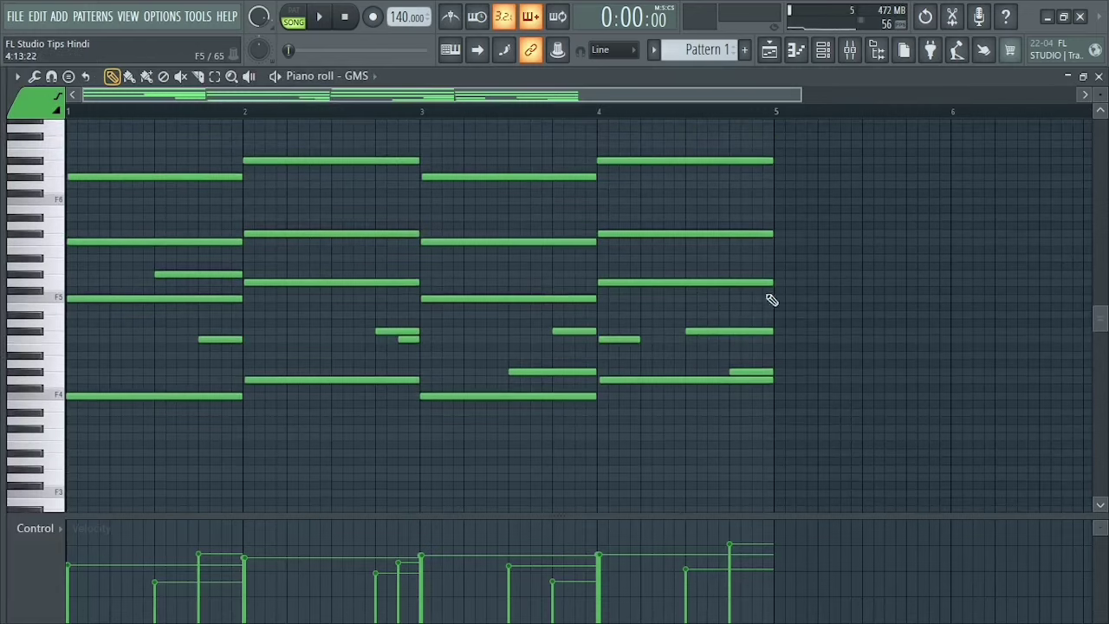
{"action": "scroll", "coordinate": [1104, 100], "scroll_direction": "up", "scroll_amount": 3}
{"action": "scroll", "coordinate": [1104, 100], "scroll_direction": "down", "scroll_amount": 1}
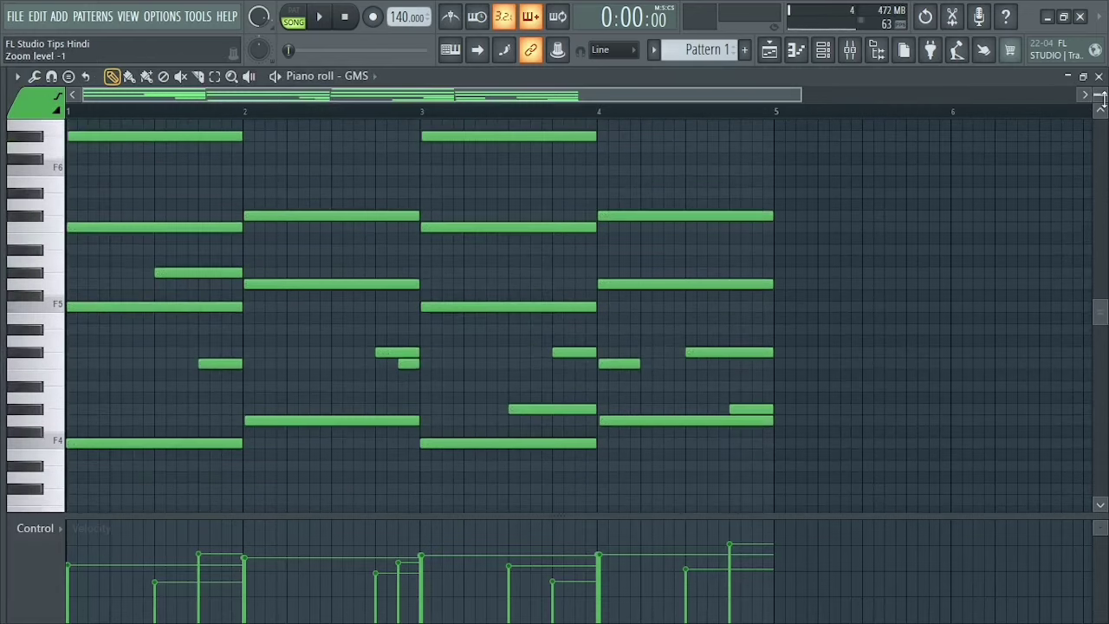
{"action": "scroll", "coordinate": [1103, 99], "scroll_direction": "up", "scroll_amount": 2}
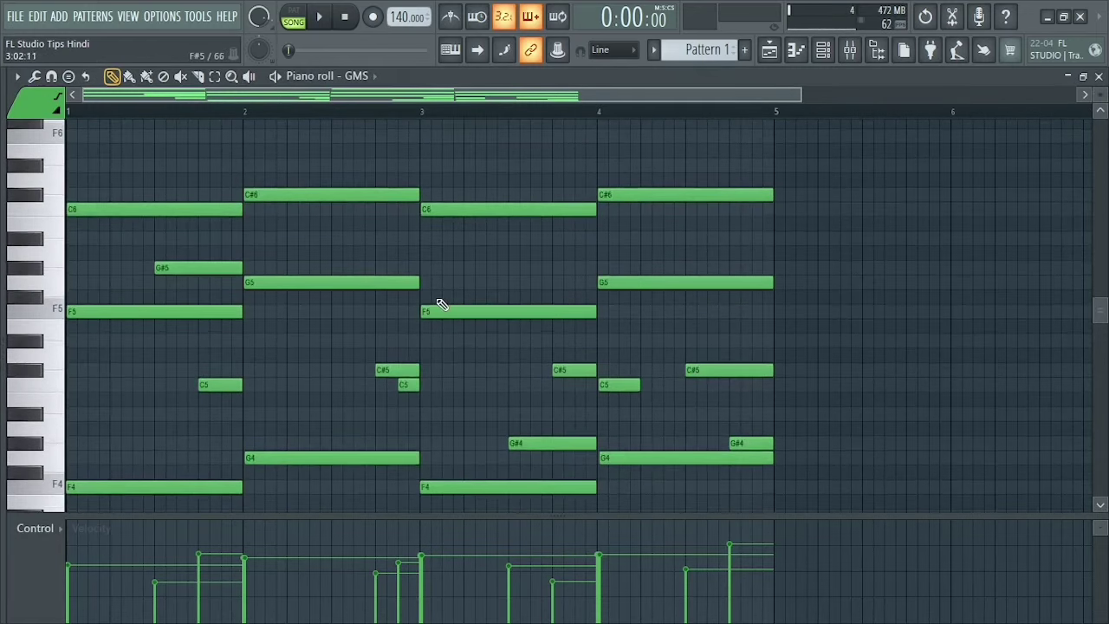
{"action": "scroll", "coordinate": [440, 305], "scroll_direction": "down", "scroll_amount": 2}
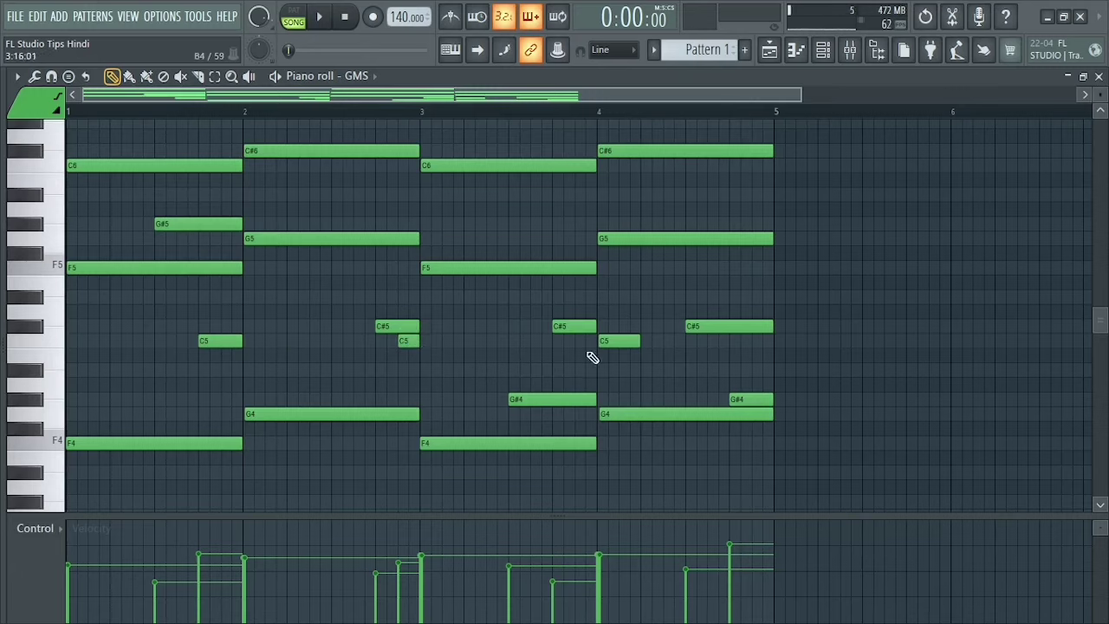
Play the GMS pattern on its own with the Channel rack shown.
{"action": "left_click", "coordinate": [823, 50]}
{"action": "key", "text": "space"}
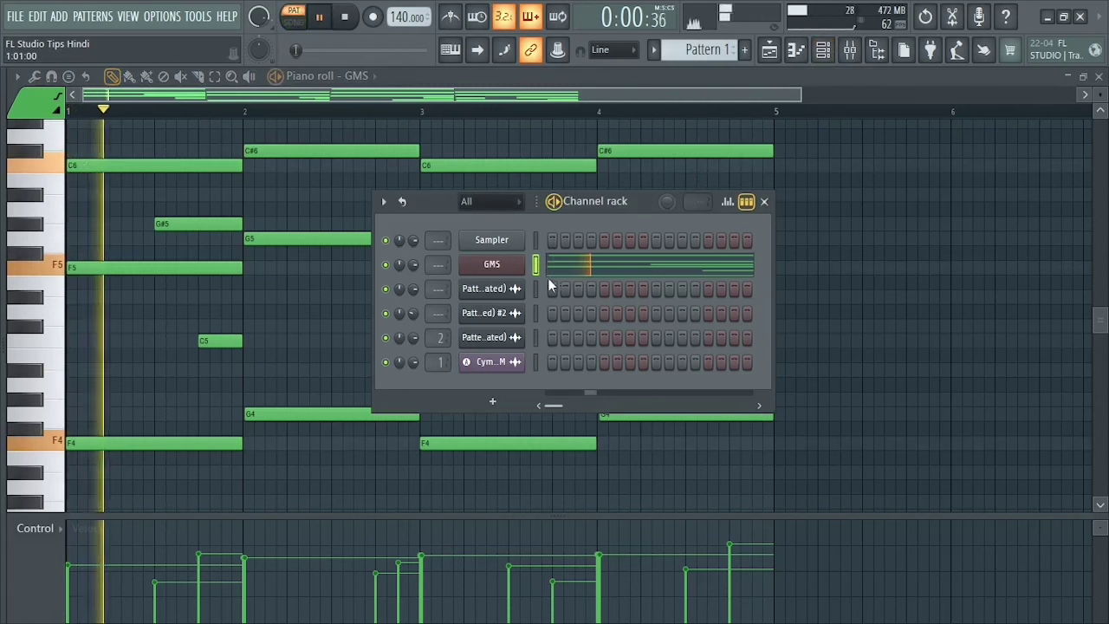
{"action": "key", "text": "space"}
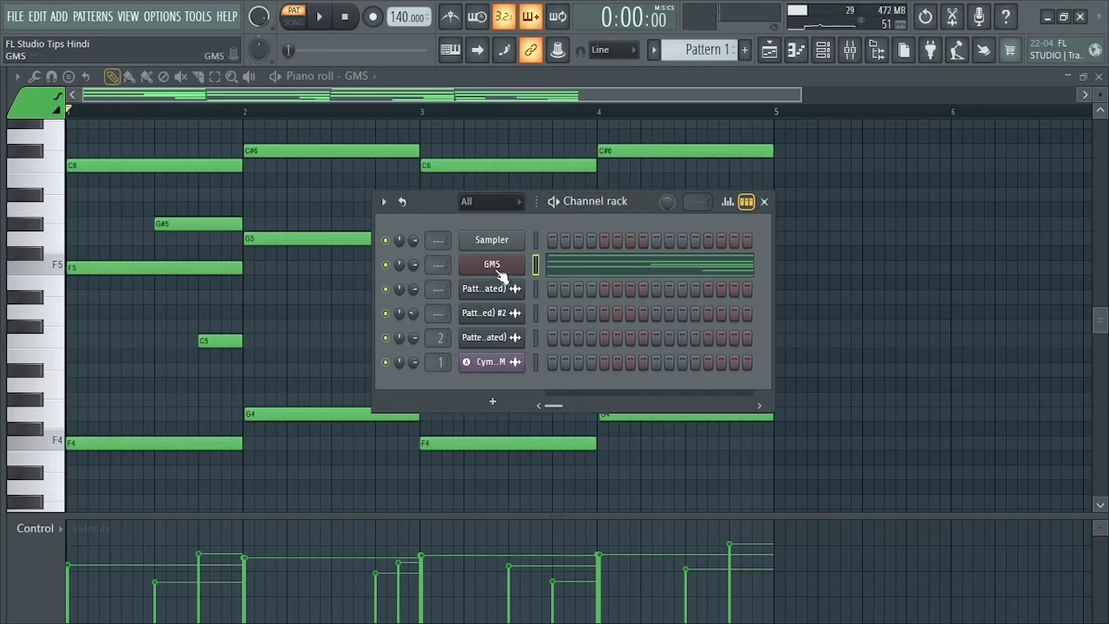
{"action": "key", "text": "space"}
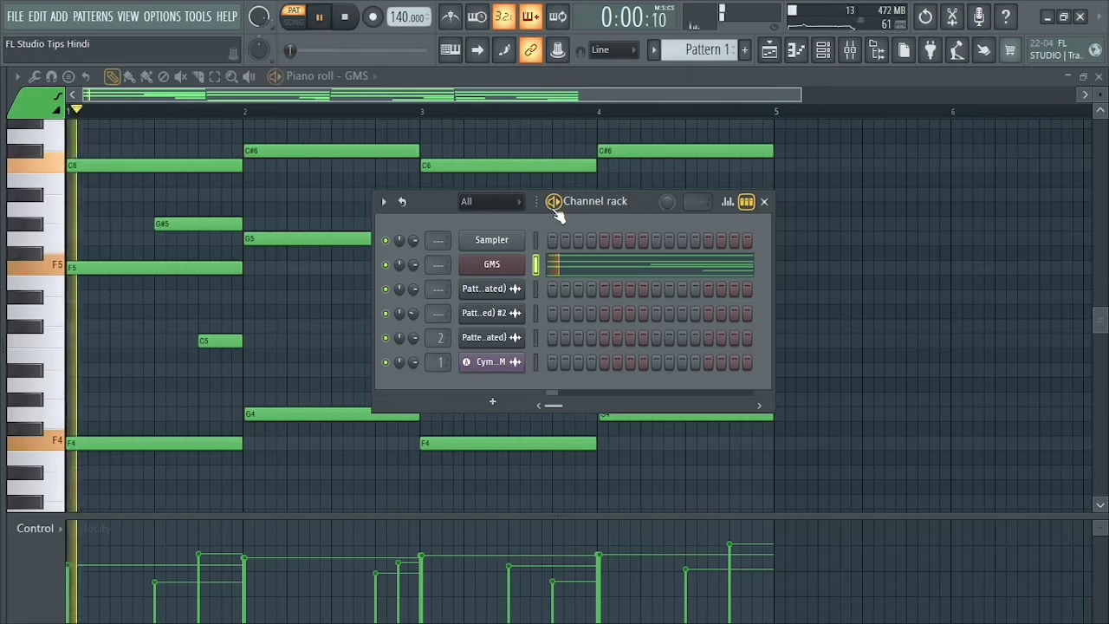
{"action": "key", "text": "space"}
Load the Diego TE preset from the Pads & Textures bank in GMS and play the pattern with it.
{"action": "right_click", "coordinate": [488, 267]}
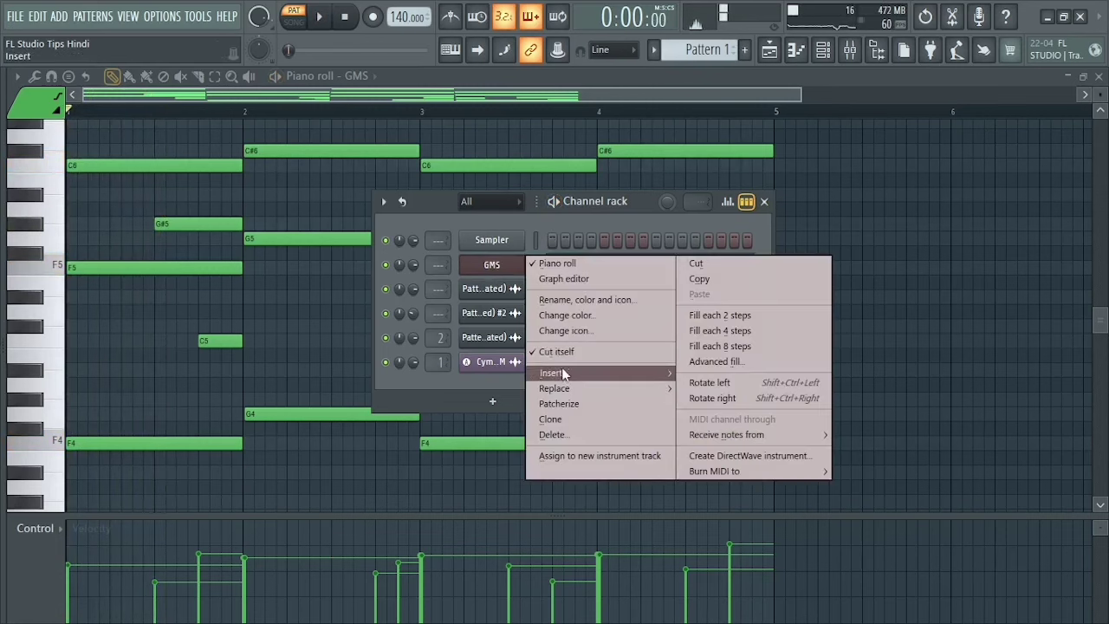
{"action": "left_click", "coordinate": [495, 266]}
{"action": "left_click", "coordinate": [495, 266]}
{"action": "left_click", "coordinate": [332, 325]}
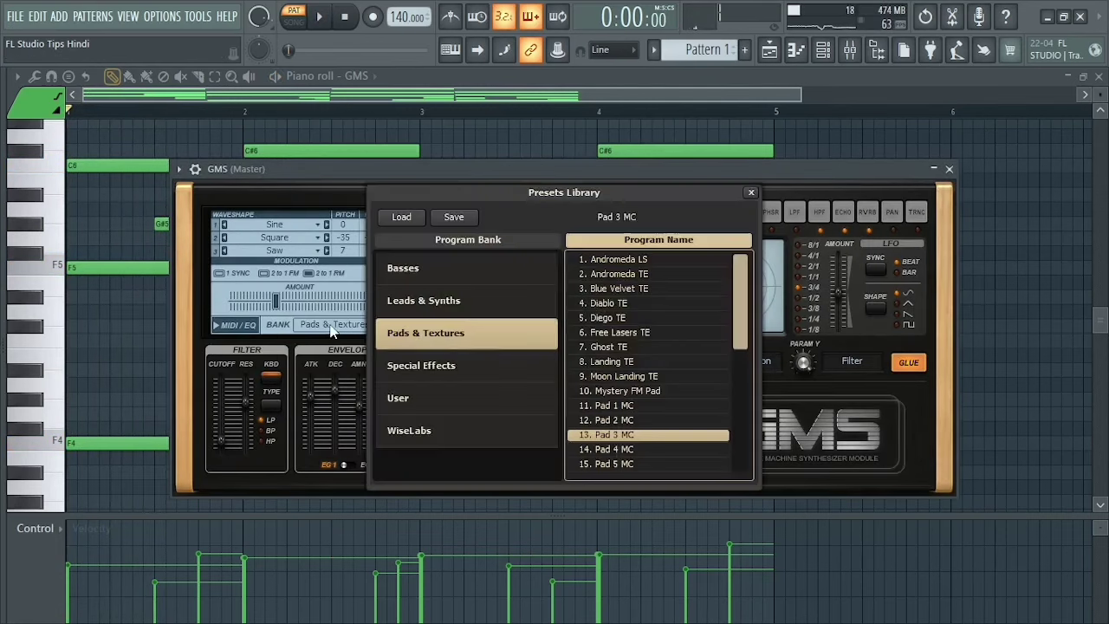
{"action": "left_click", "coordinate": [631, 317]}
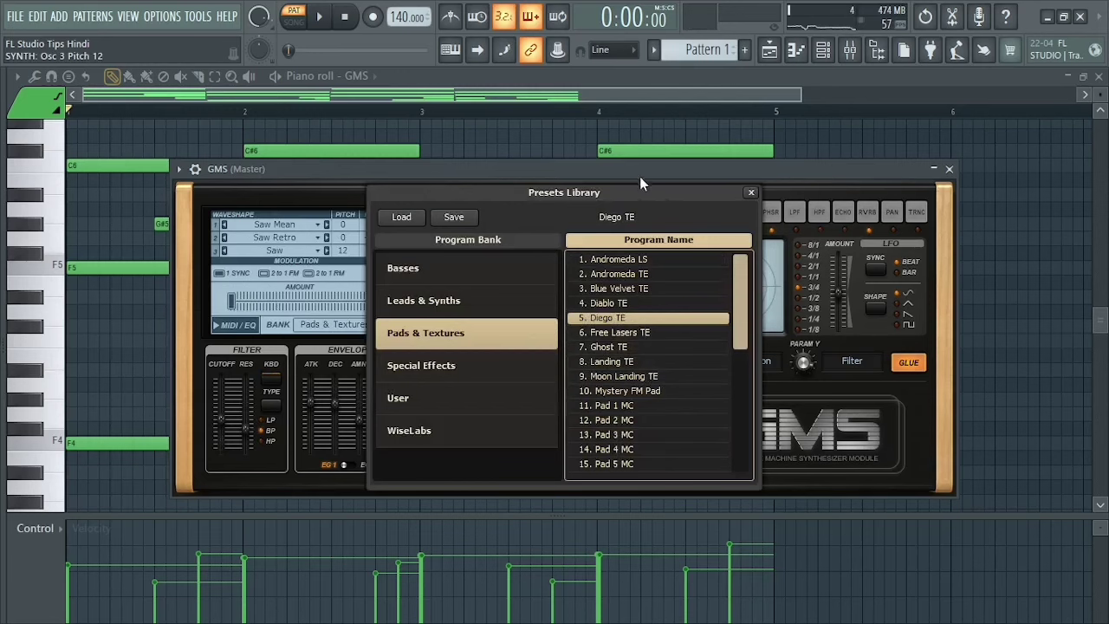
{"action": "left_click", "coordinate": [638, 174]}
{"action": "key", "text": "space"}
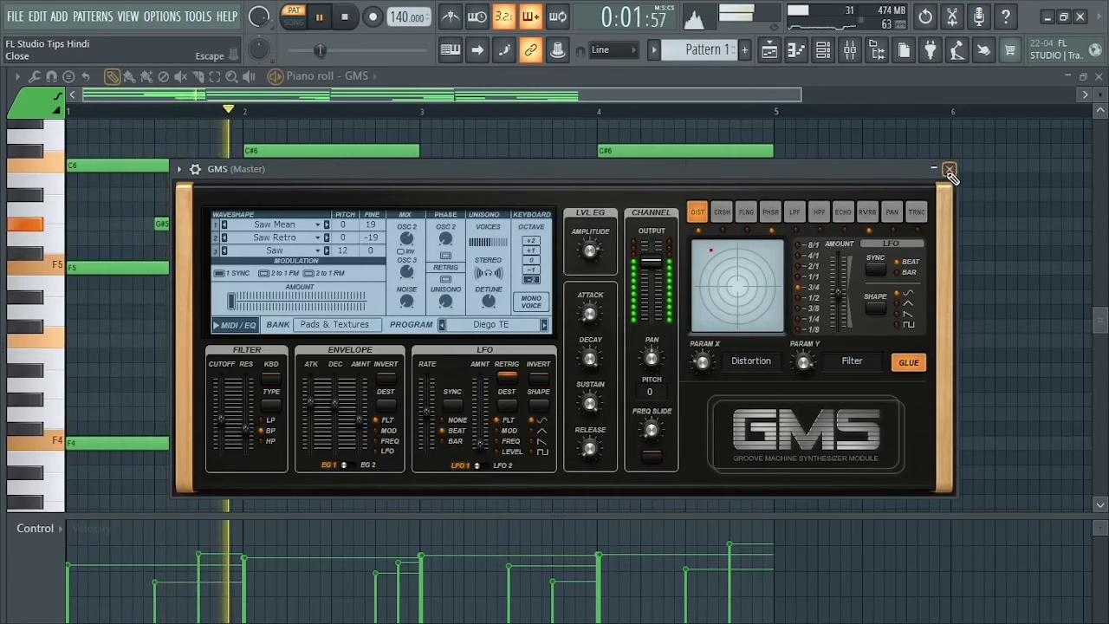
Show the Playlist and play the full arrangement in song mode with the Diego TE pad, then stop playback.
{"action": "left_click", "coordinate": [769, 51]}
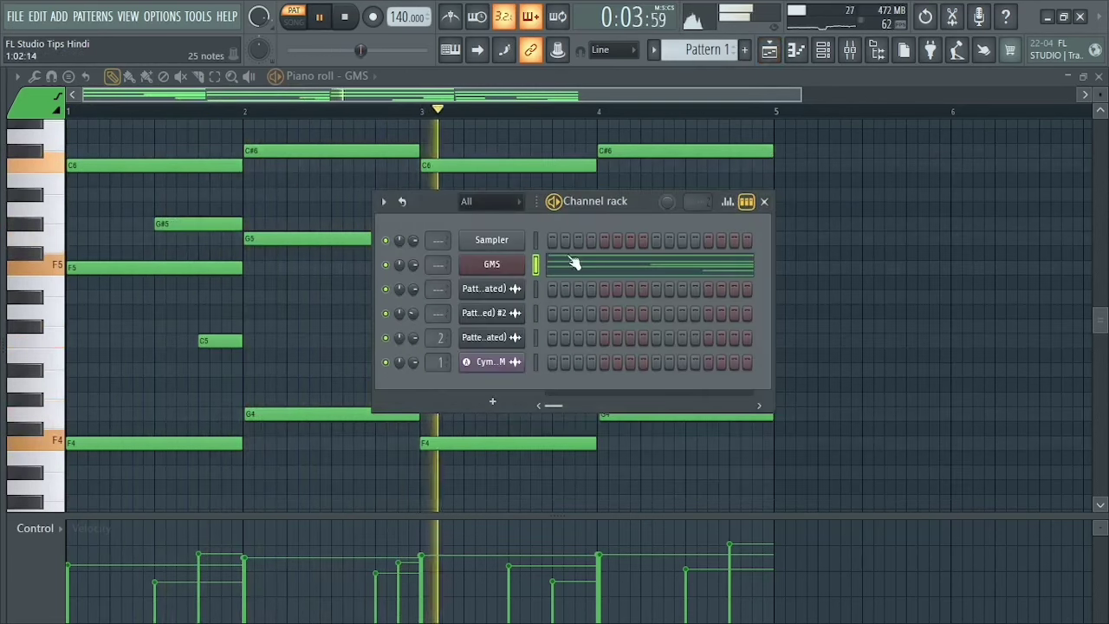
{"action": "key", "text": "space"}
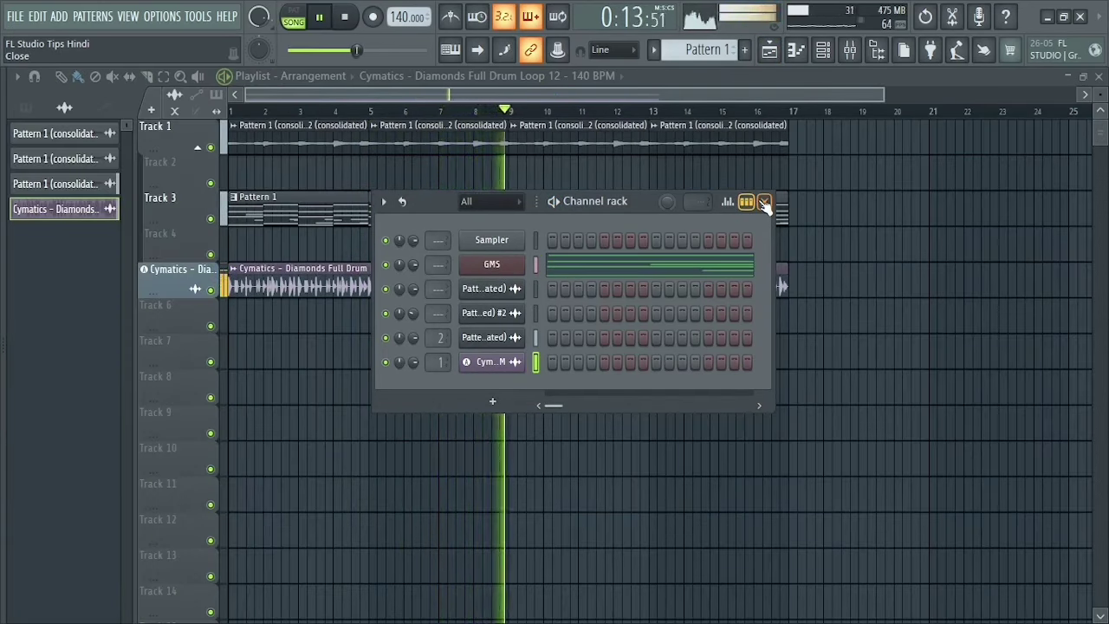
{"action": "key", "text": "space"}
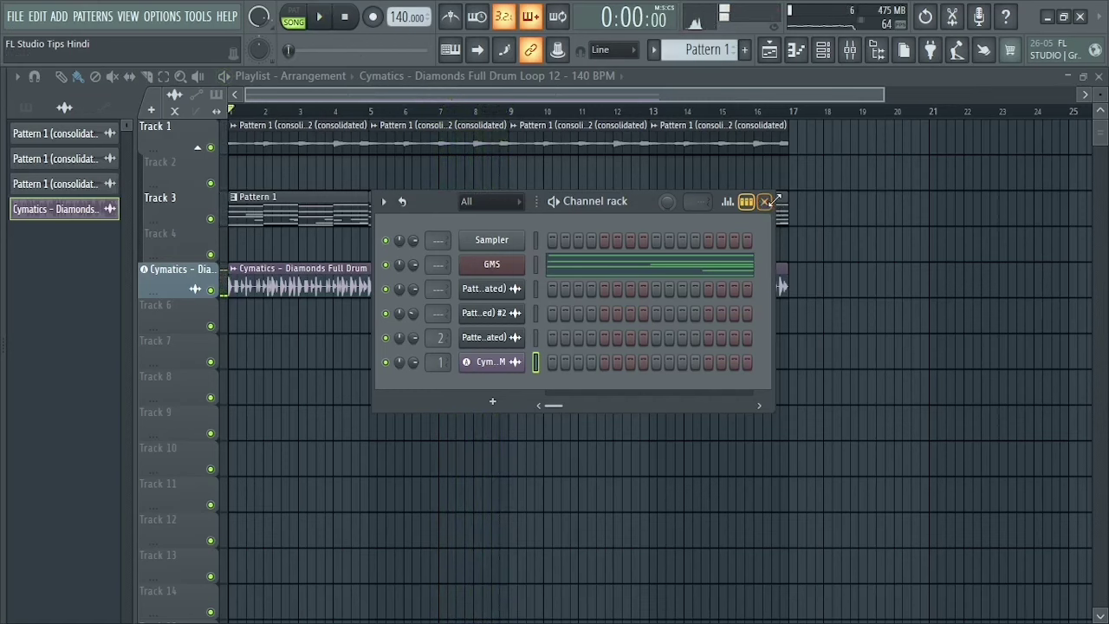
Try the Free Lasers TE preset in GMS and play the arrangement with it.
{"action": "left_click", "coordinate": [493, 264]}
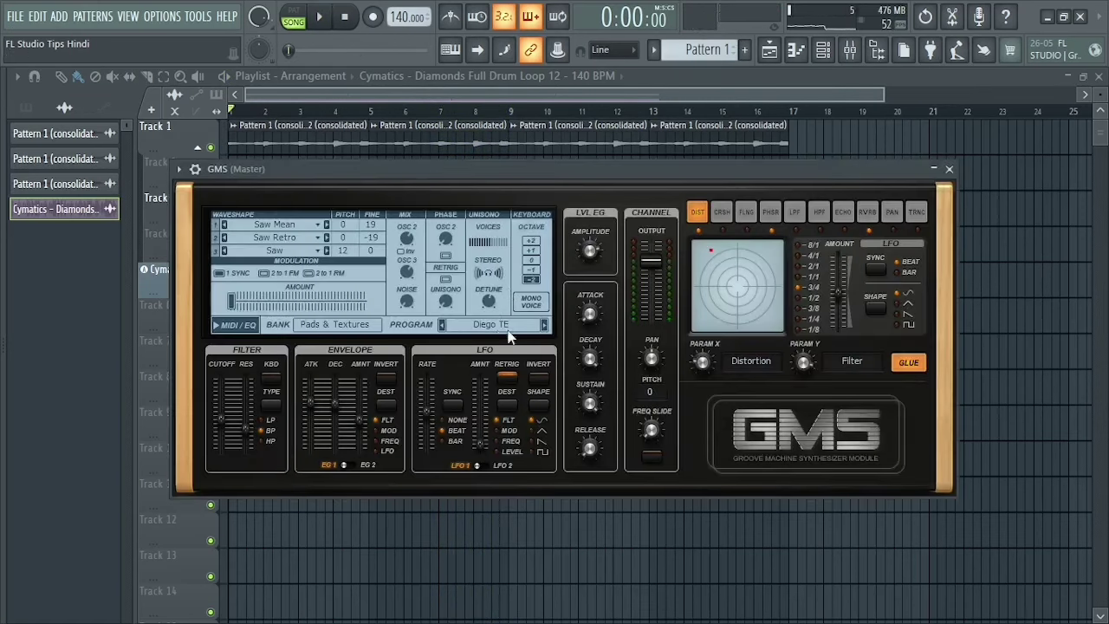
{"action": "left_click", "coordinate": [545, 326]}
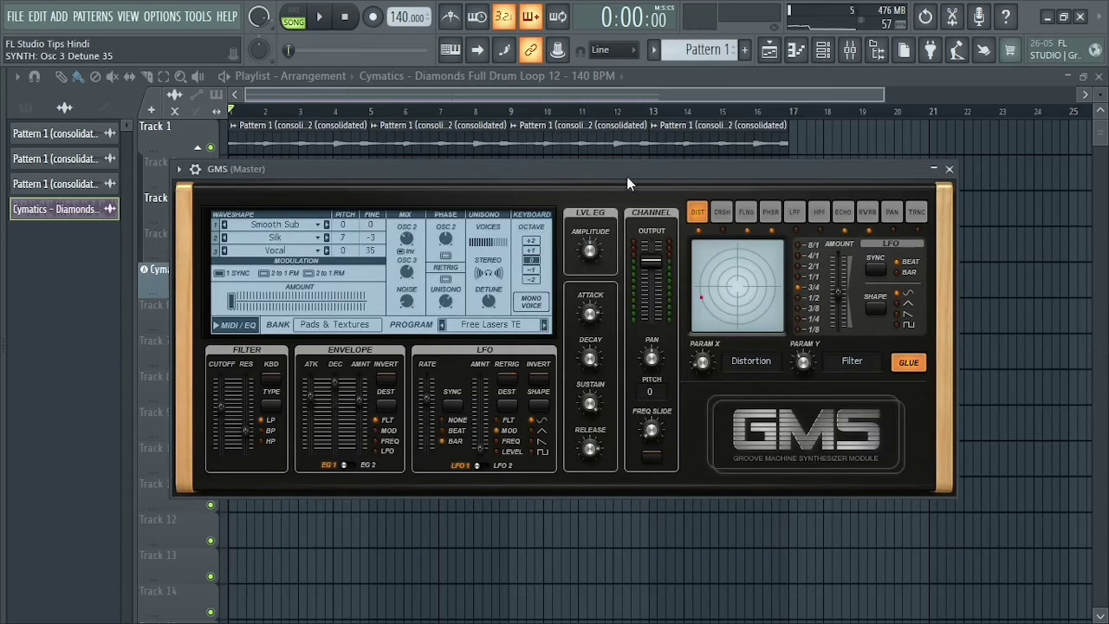
{"action": "left_click_drag", "start_coordinate": [628, 183], "coordinate": [646, 186]}
{"action": "key", "text": "space"}
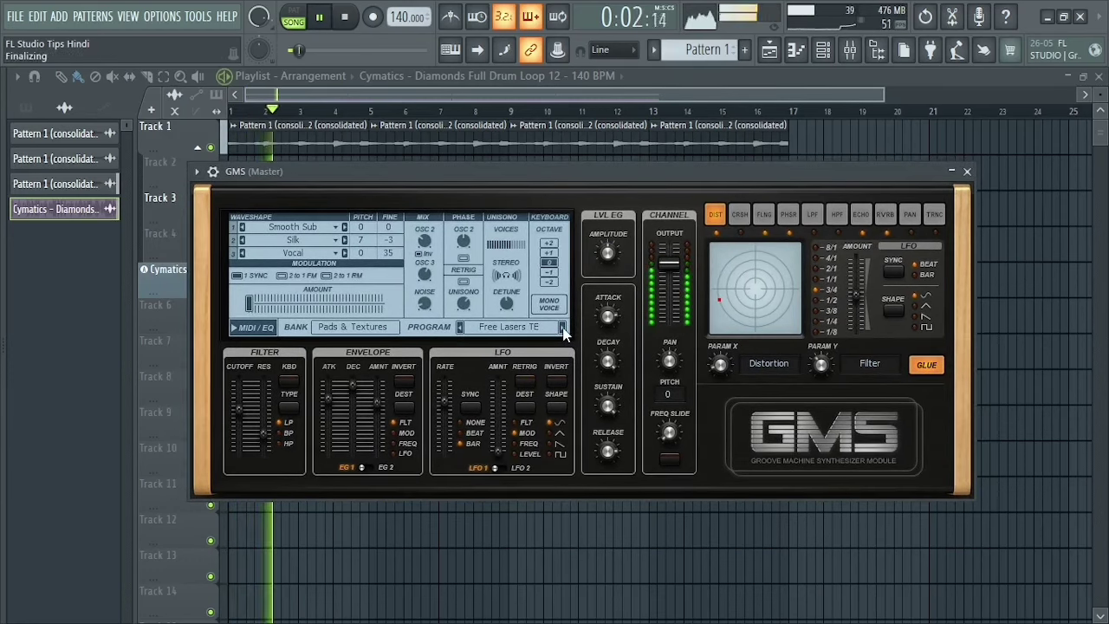
Load the Ghost TE preset in GMS, close the synth window and stop playback after listening to the arrangement.
{"action": "left_click", "coordinate": [561, 328]}
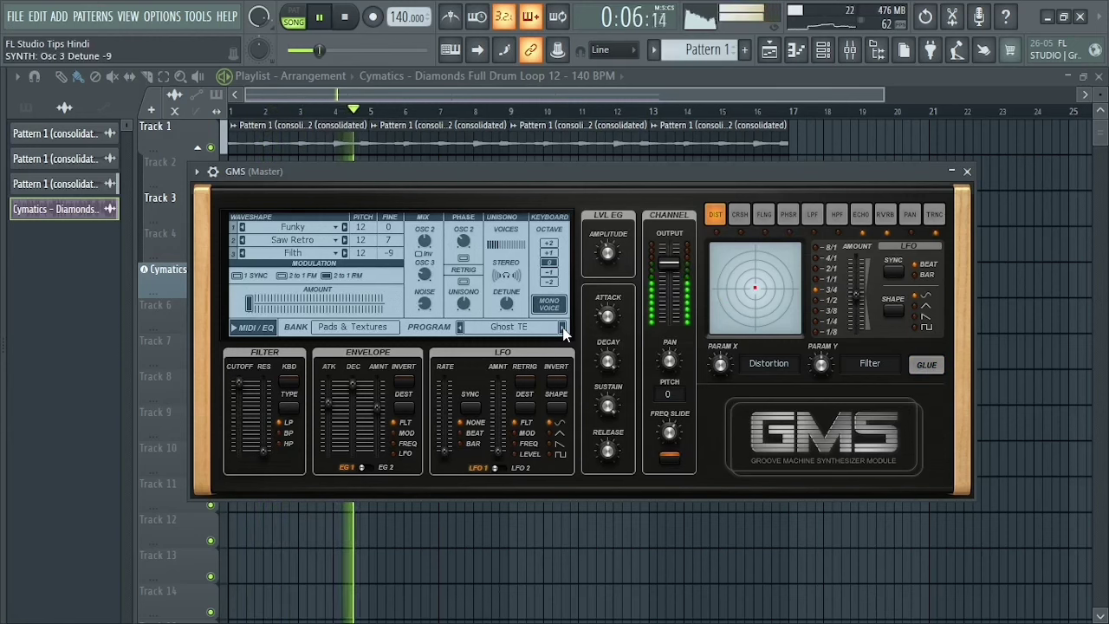
{"action": "left_click", "coordinate": [968, 172]}
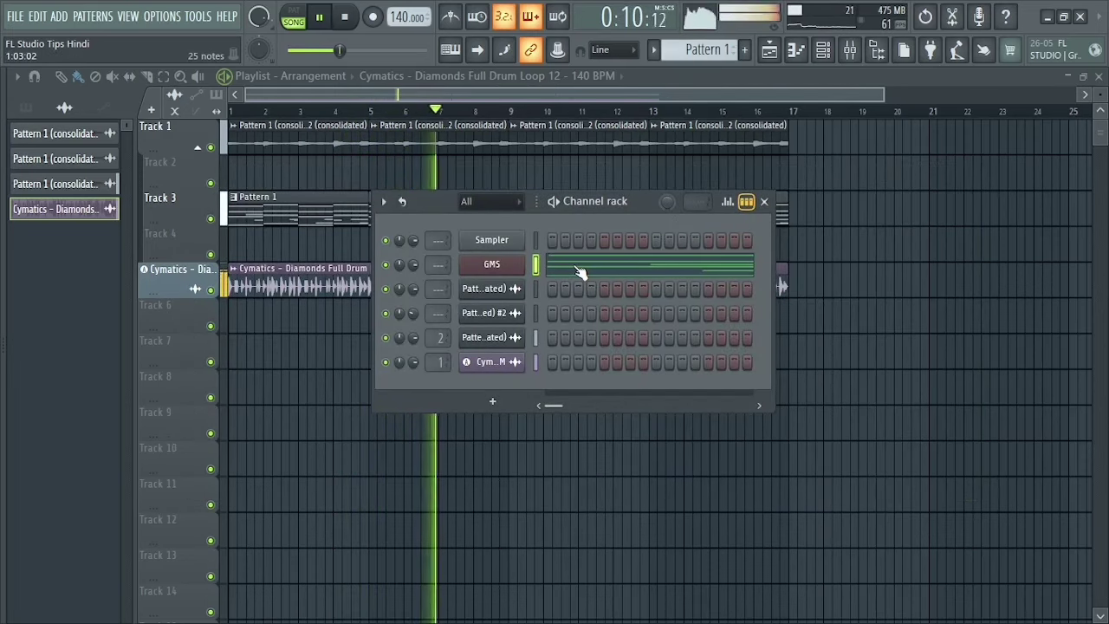
{"action": "key", "text": "space"}
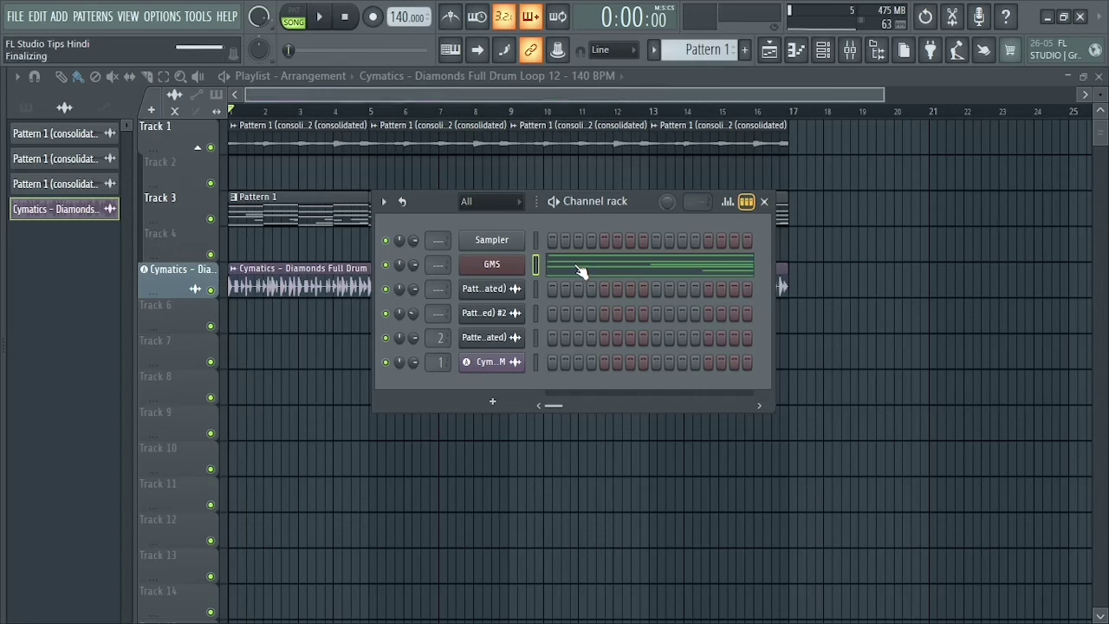
Open the GMS channel's notes in the piano roll and examine the low, middle and high chord notes across the four bars.
{"action": "left_click", "coordinate": [579, 269]}
{"action": "left_click_drag", "start_coordinate": [796, 96], "coordinate": [822, 95]}
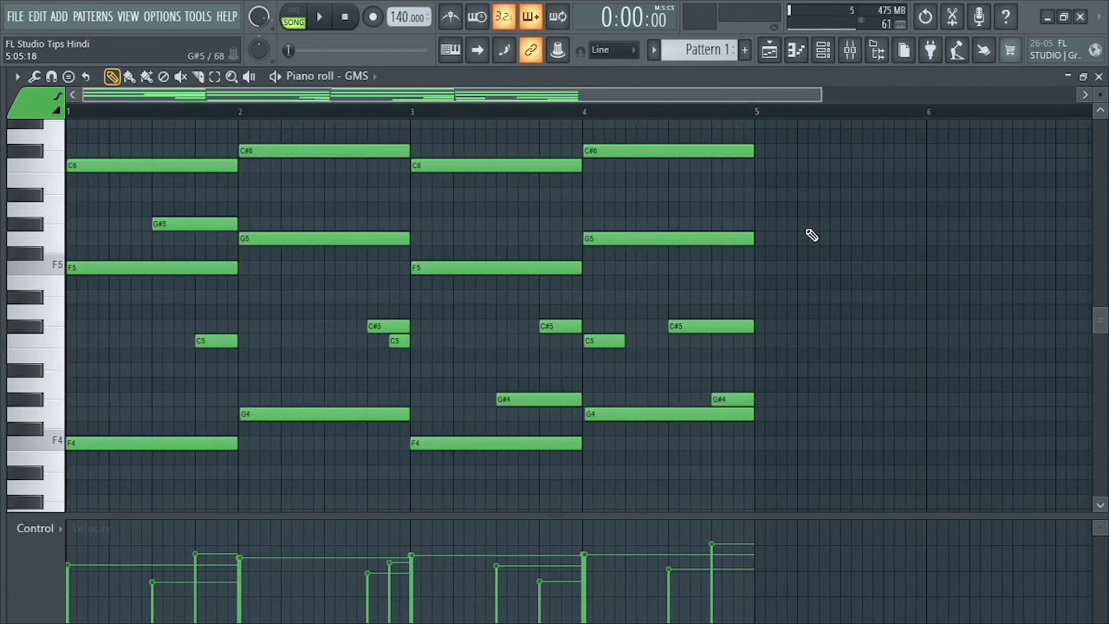
{"action": "scroll", "coordinate": [867, 208], "scroll_direction": "up", "scroll_amount": 2}
{"action": "scroll", "coordinate": [1099, 93], "scroll_direction": "up", "scroll_amount": 1}
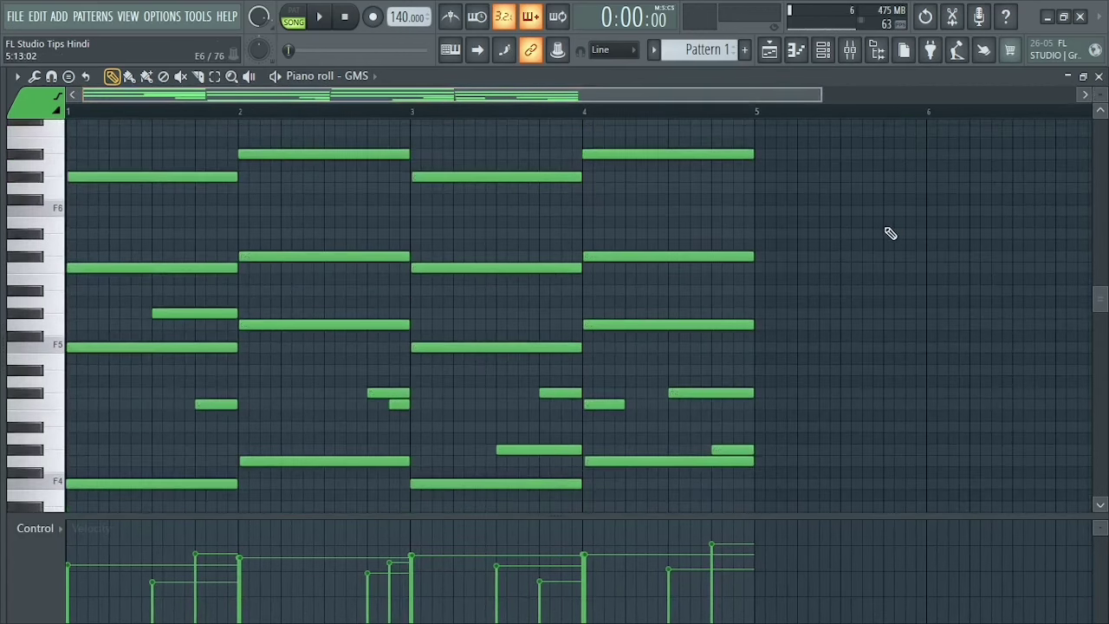
{"action": "scroll", "coordinate": [890, 232], "scroll_direction": "down", "scroll_amount": 1}
{"action": "scroll", "coordinate": [890, 232], "scroll_direction": "up", "scroll_amount": 1}
{"action": "scroll", "coordinate": [384, 381], "scroll_direction": "down", "scroll_amount": 1}
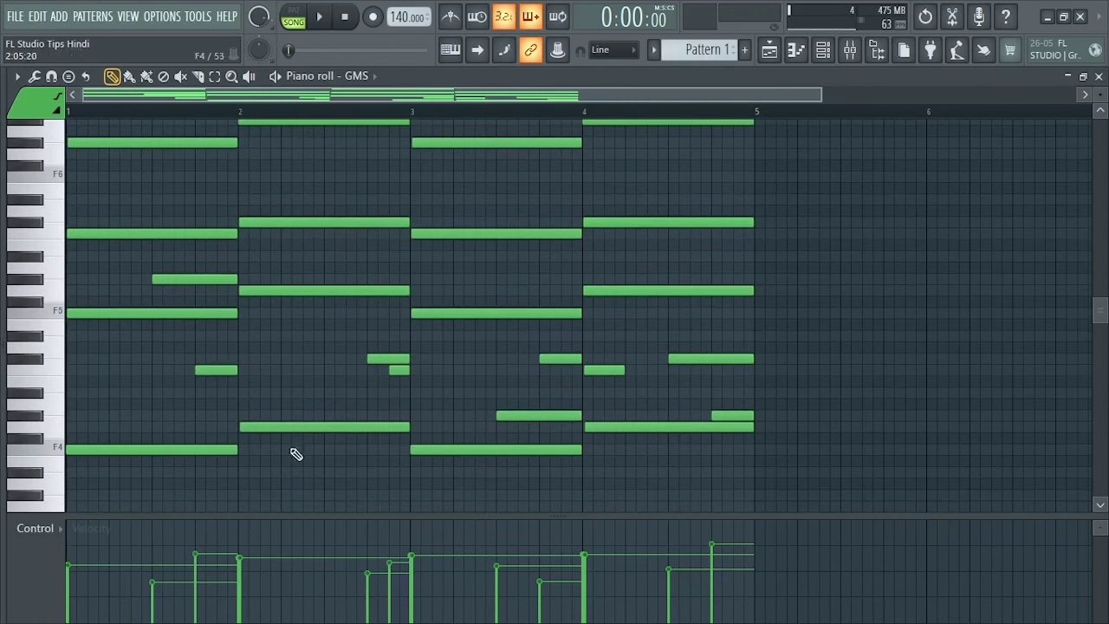
{"action": "scroll", "coordinate": [174, 427], "scroll_direction": "up", "scroll_amount": 1}
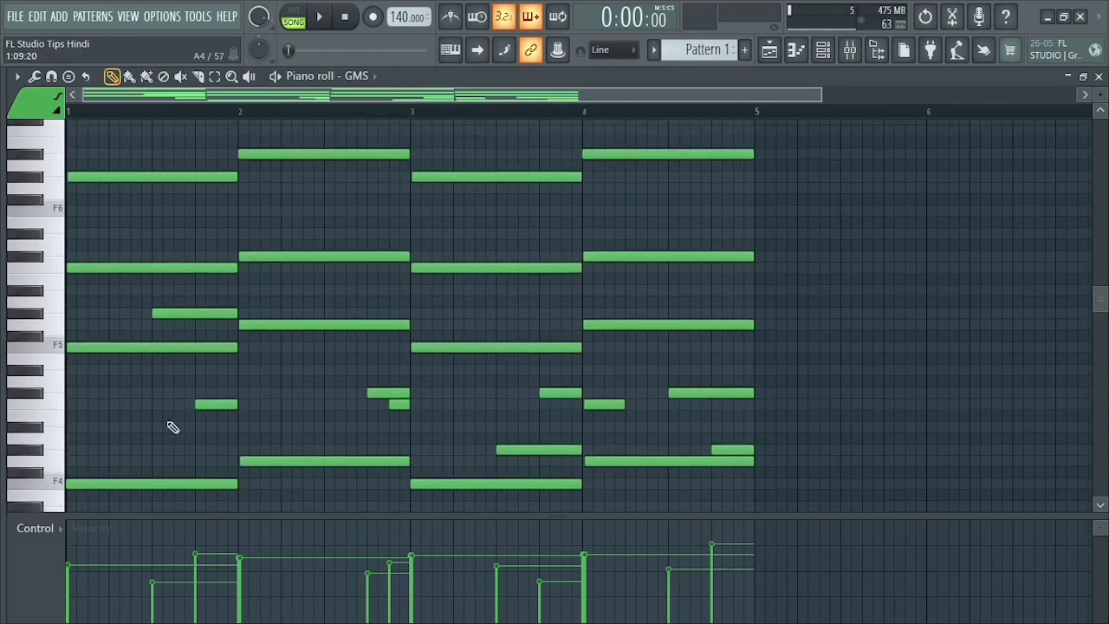
{"action": "scroll", "coordinate": [174, 427], "scroll_direction": "down", "scroll_amount": 1}
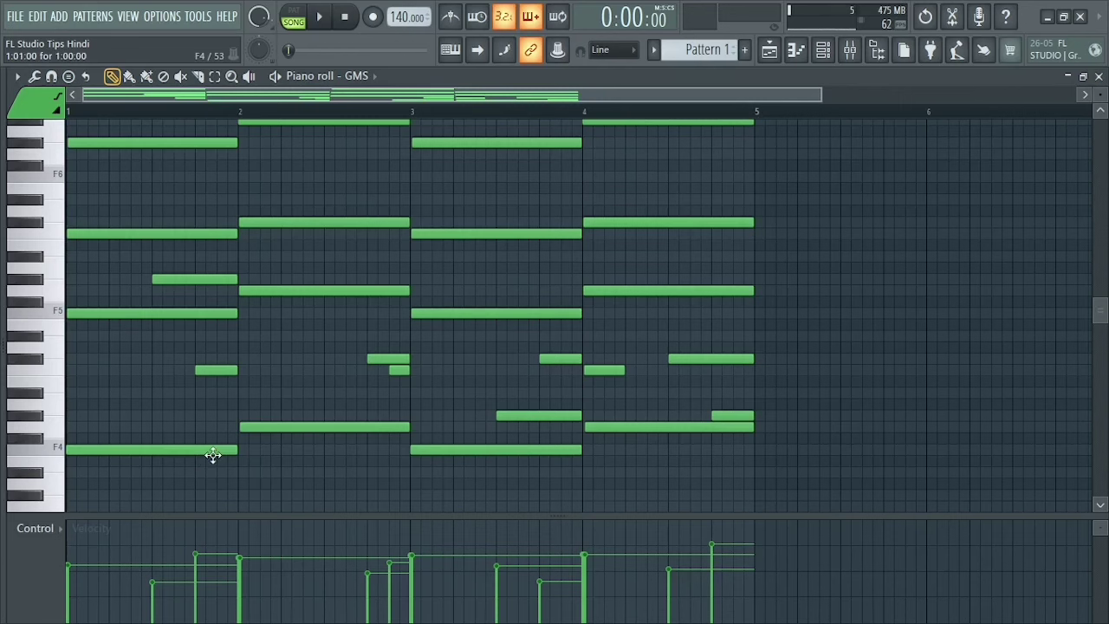
{"action": "scroll", "coordinate": [213, 456], "scroll_direction": "down", "scroll_amount": 1}
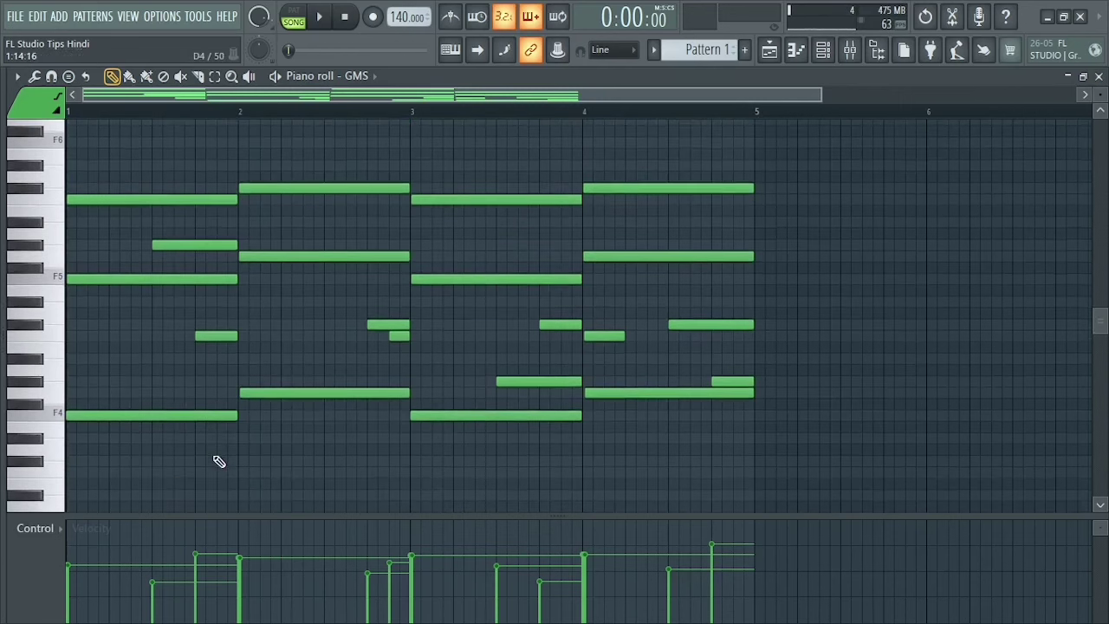
{"action": "scroll", "coordinate": [217, 460], "scroll_direction": "up", "scroll_amount": 2}
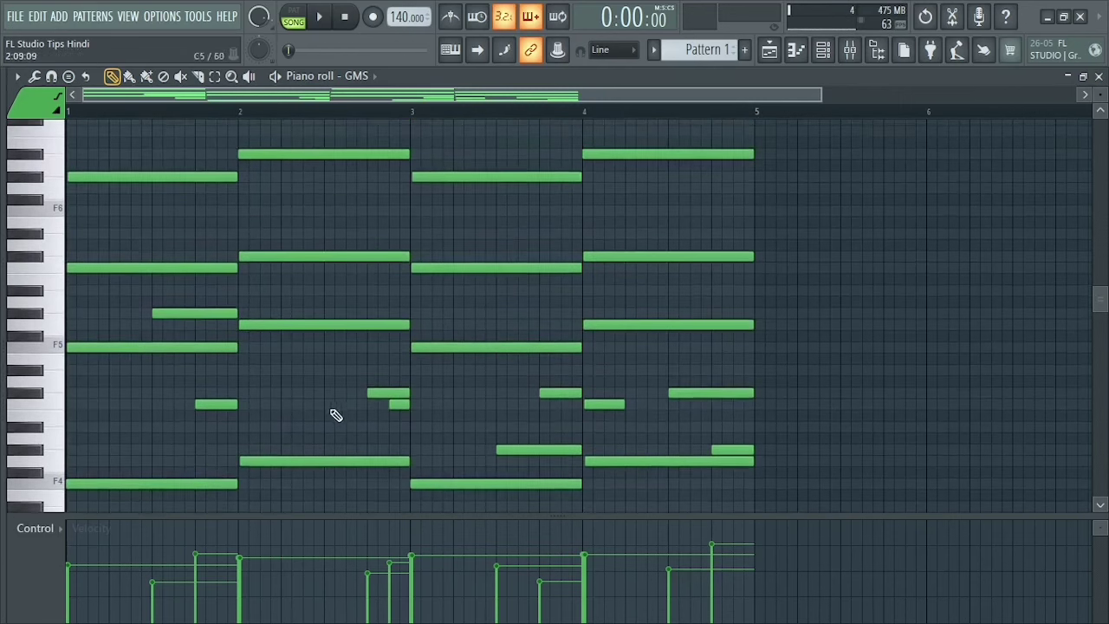